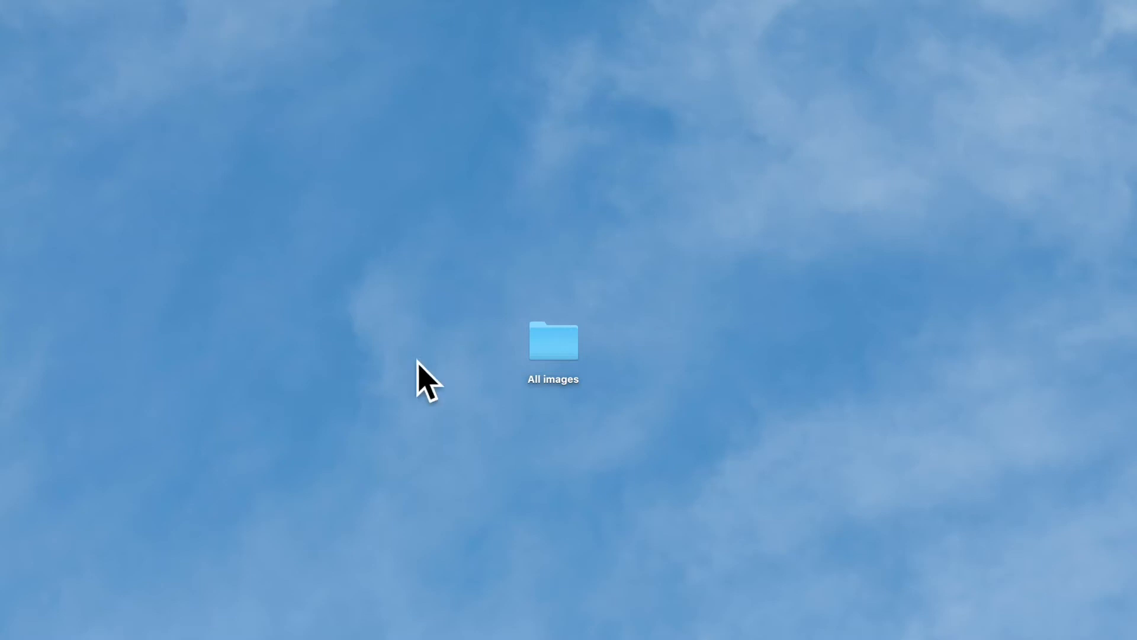
- Open the Raw folder of the 19 July 2020 shoot, found under All images, Year Commercial, 2020, Headshots
{"action": "double_click", "coordinate": [563, 356]}
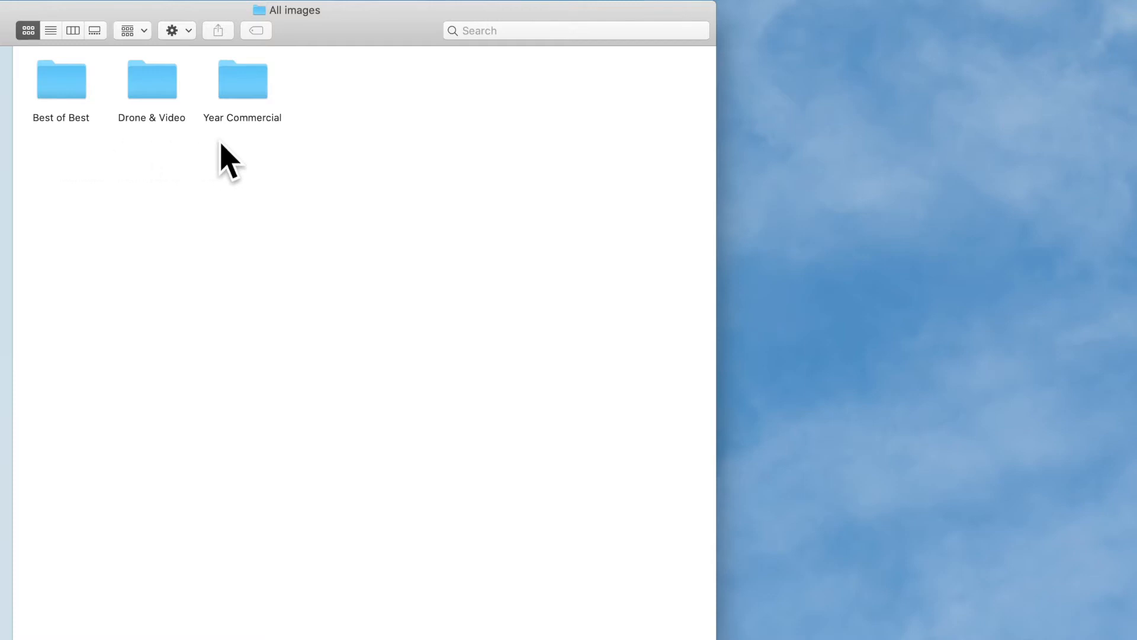
{"action": "double_click", "coordinate": [263, 88]}
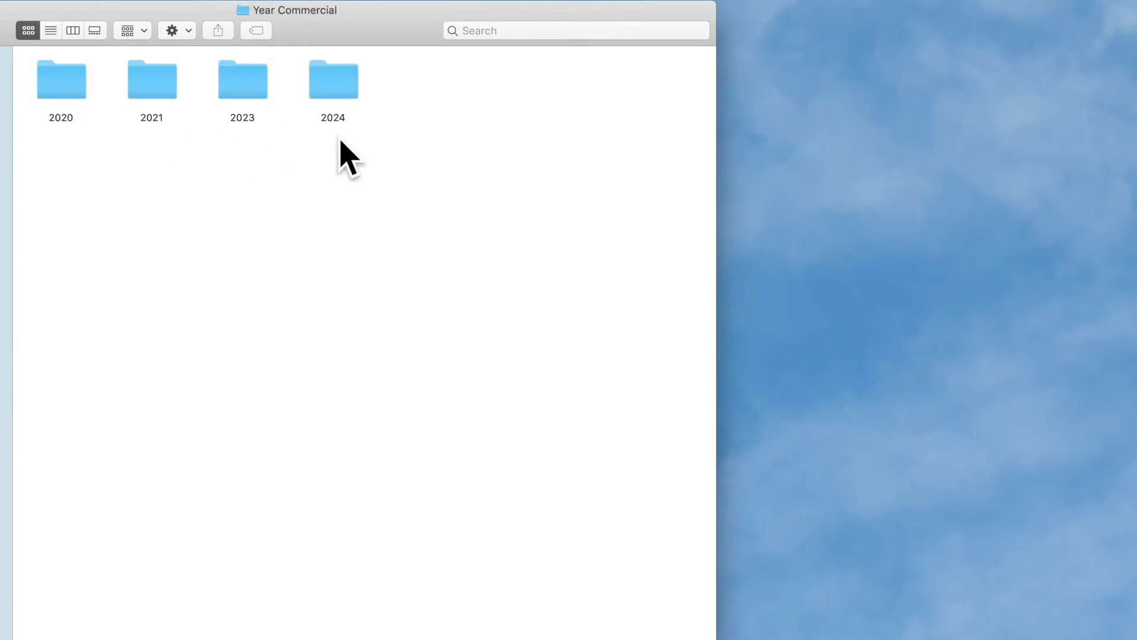
{"action": "double_click", "coordinate": [70, 95]}
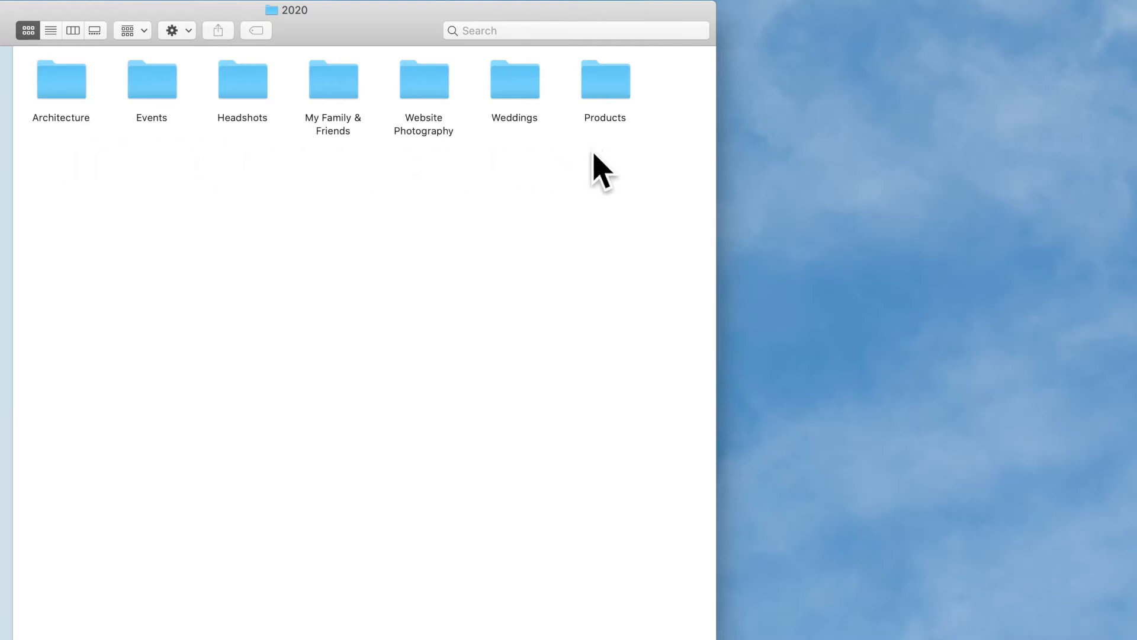
{"action": "double_click", "coordinate": [244, 83]}
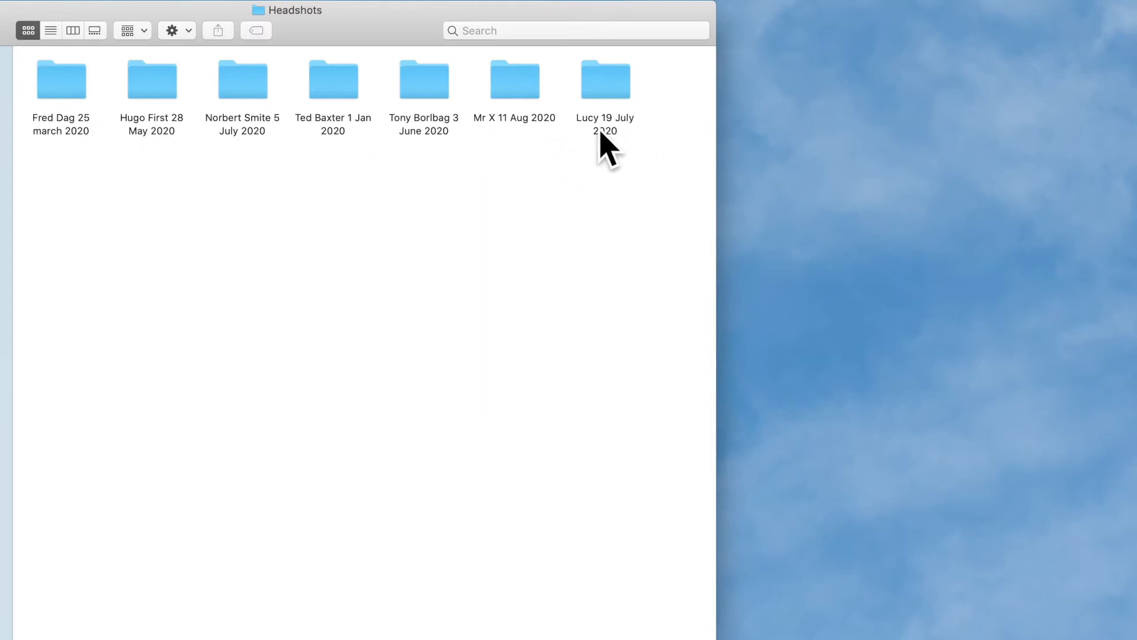
{"action": "double_click", "coordinate": [608, 86]}
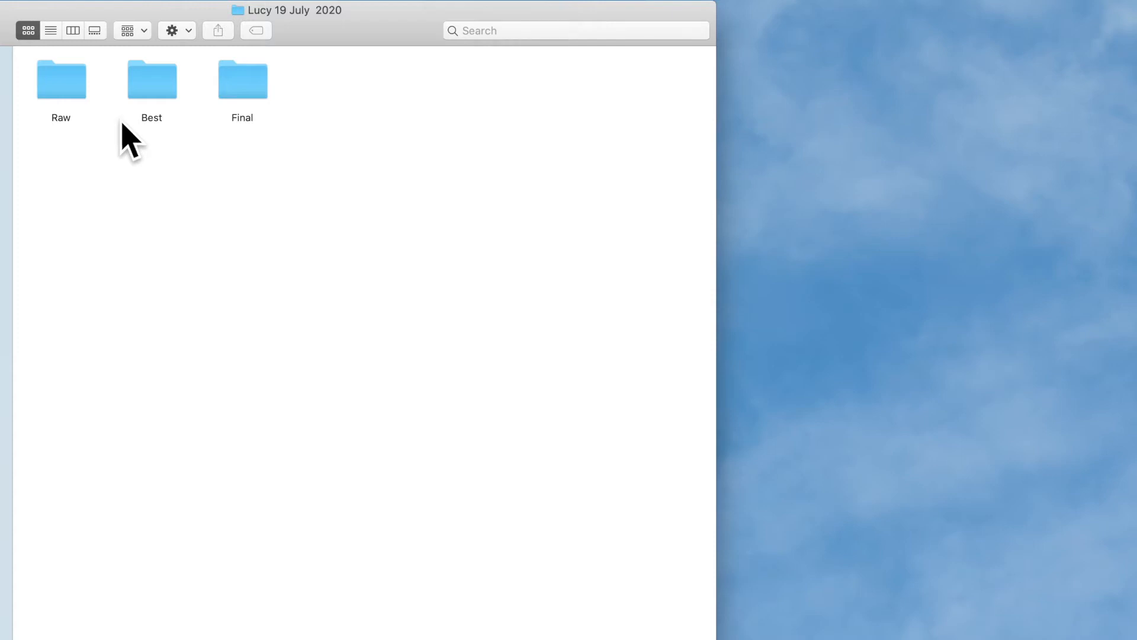
{"action": "double_click", "coordinate": [66, 86]}
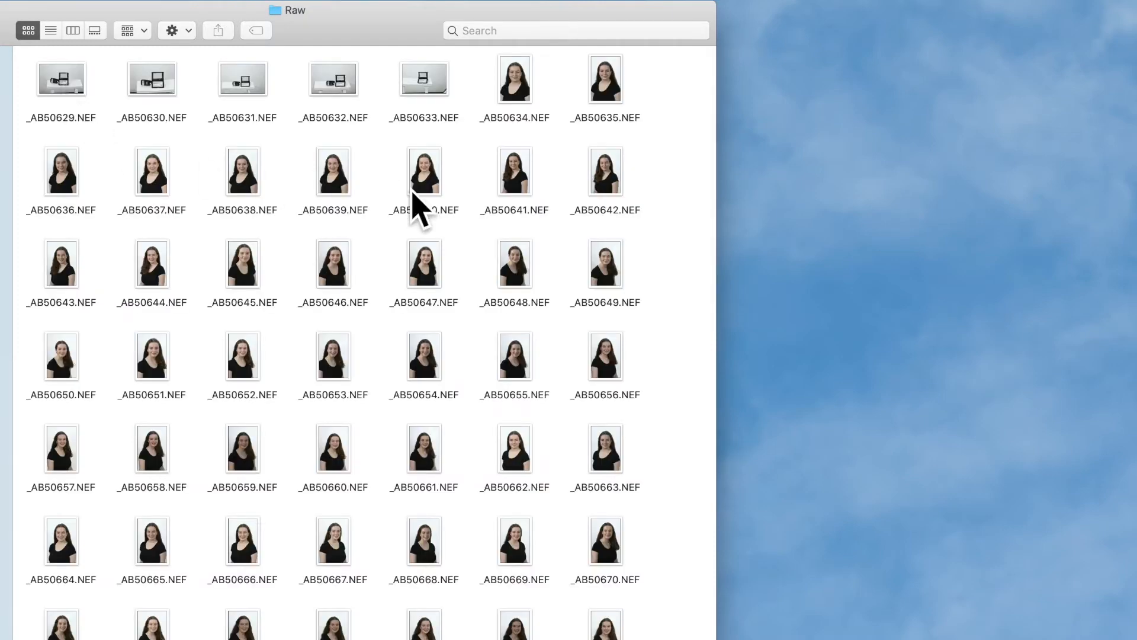
- Open all the NEF files from the Raw folder together in Camera Raw
{"action": "left_click", "coordinate": [73, 83]}
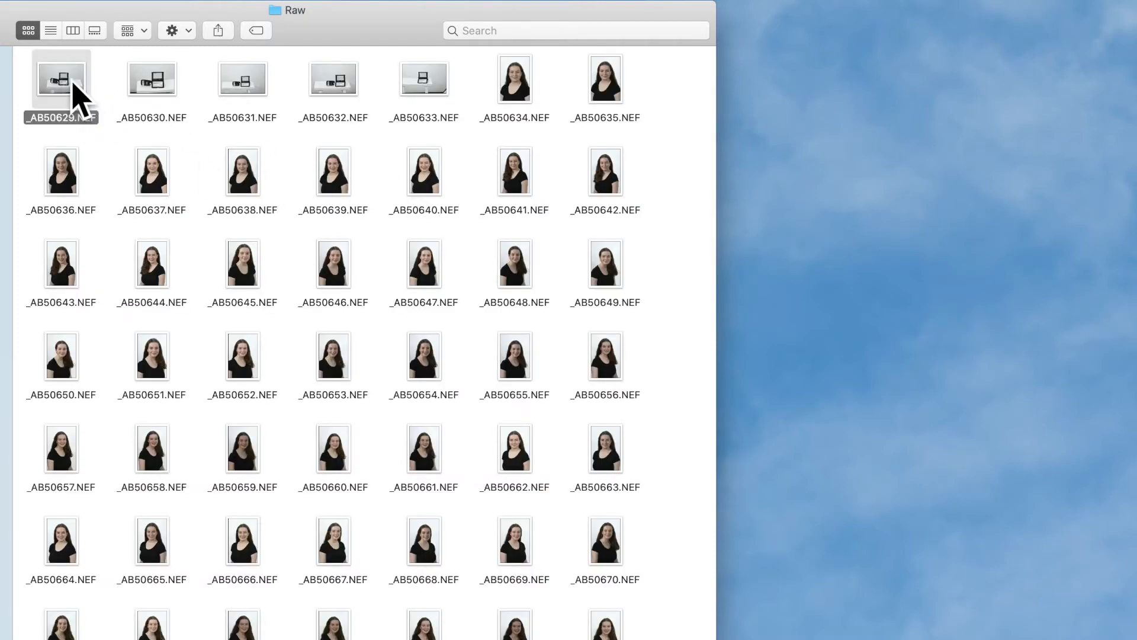
{"action": "key", "text": "cmd+a"}
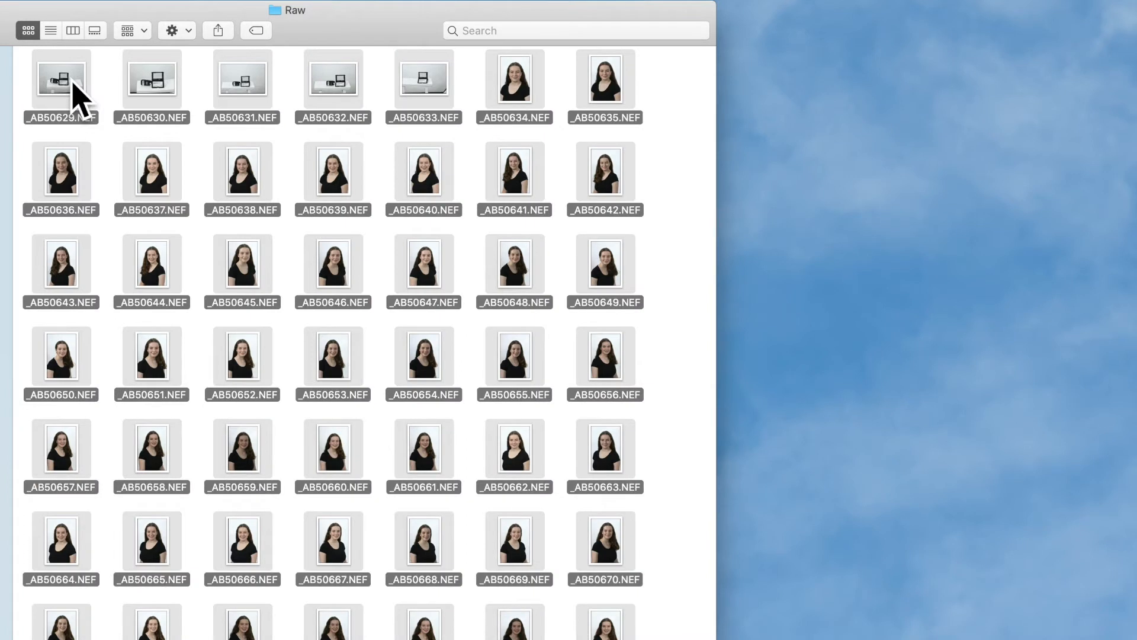
{"action": "double_click", "coordinate": [73, 84]}
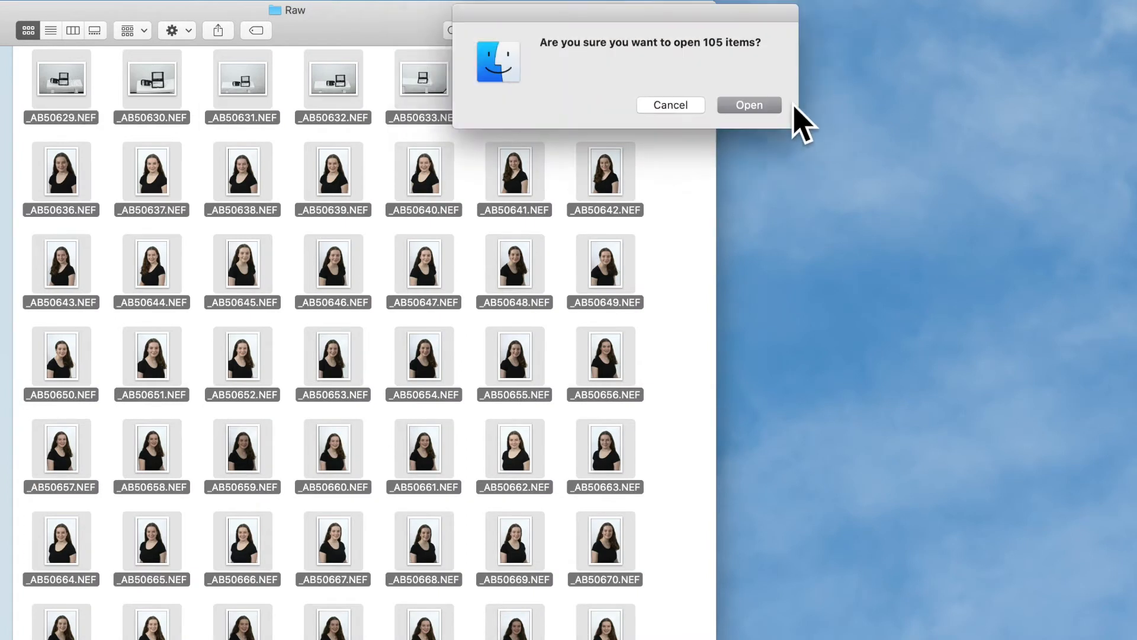
{"action": "left_click", "coordinate": [751, 107]}
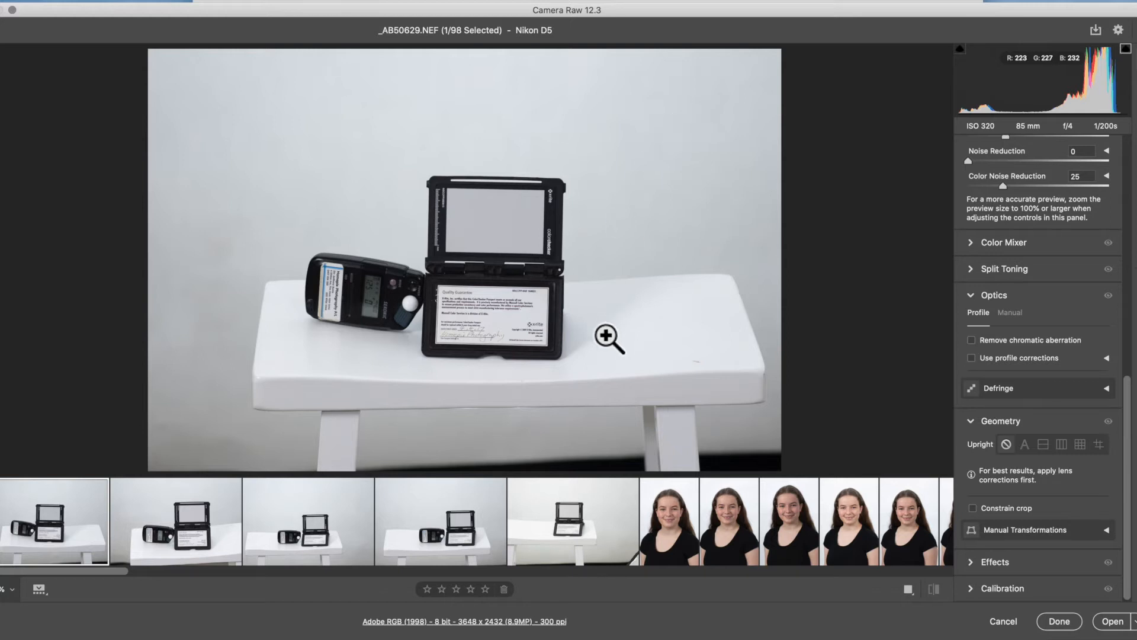
- Correct the white balance of _AB50633.NEF by sampling the grey card with the White Balance tool
{"action": "left_click", "coordinate": [573, 532]}
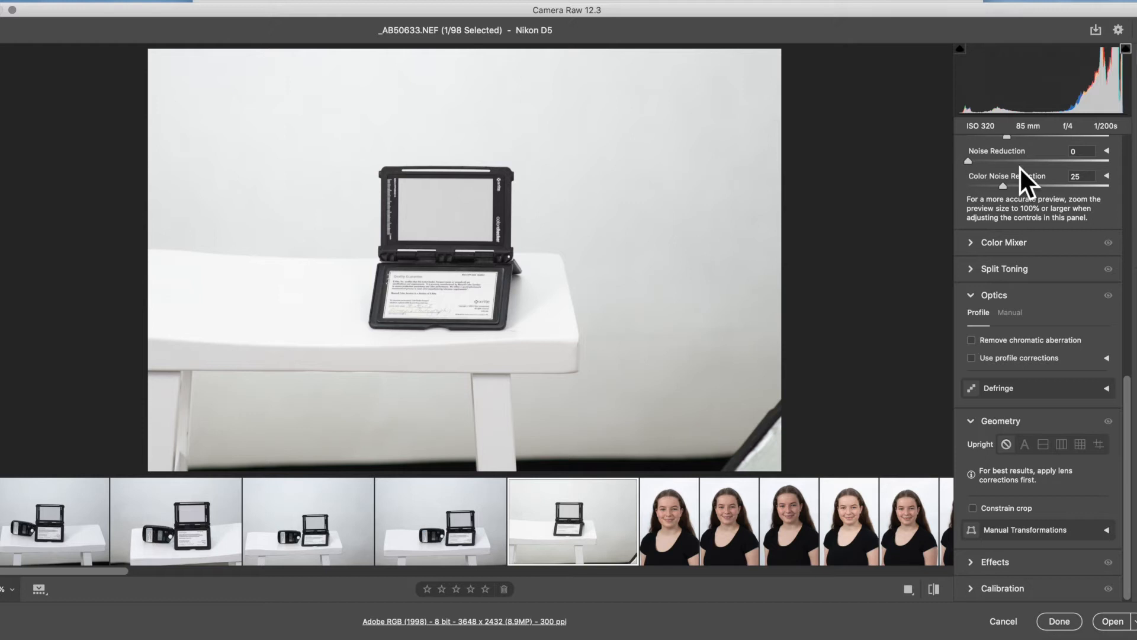
{"action": "scroll", "coordinate": [1113, 190], "scroll_direction": "up", "scroll_amount": 10}
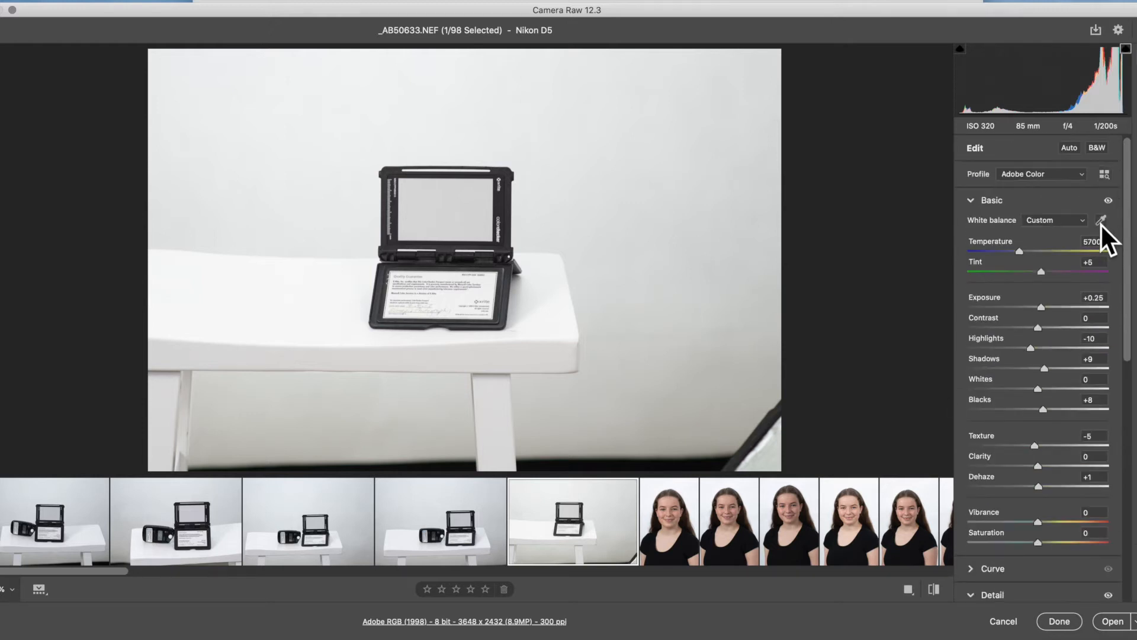
{"action": "left_click", "coordinate": [1102, 222]}
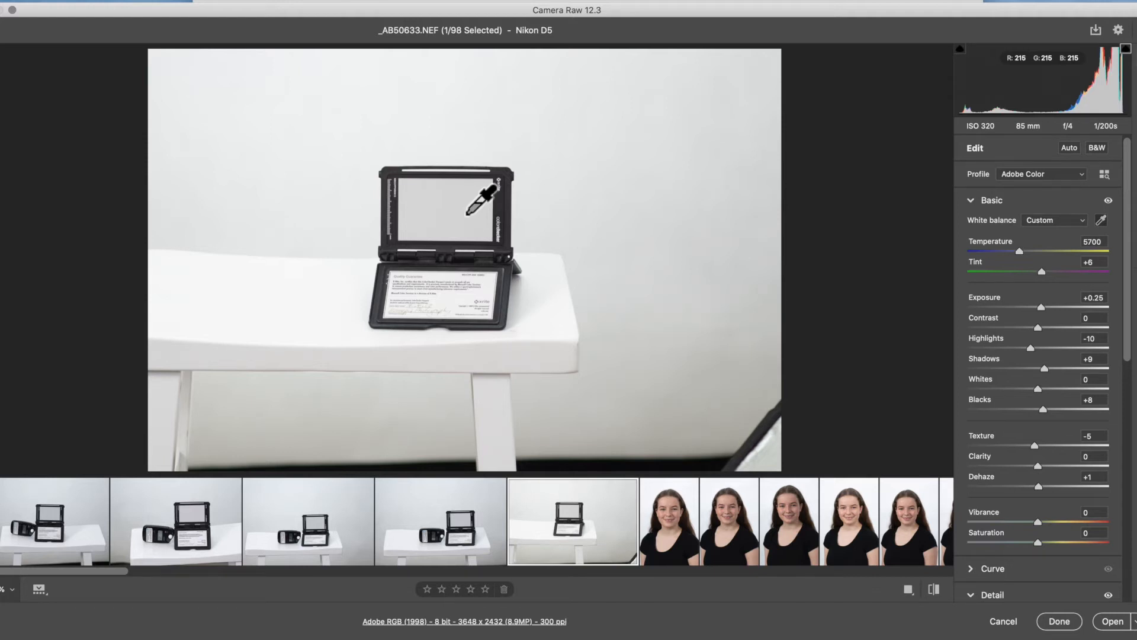
- Set the exposure of the grey card image _AB50633.NEF to +0.35 and compare it with the first portrait
{"action": "left_click", "coordinate": [1043, 308]}
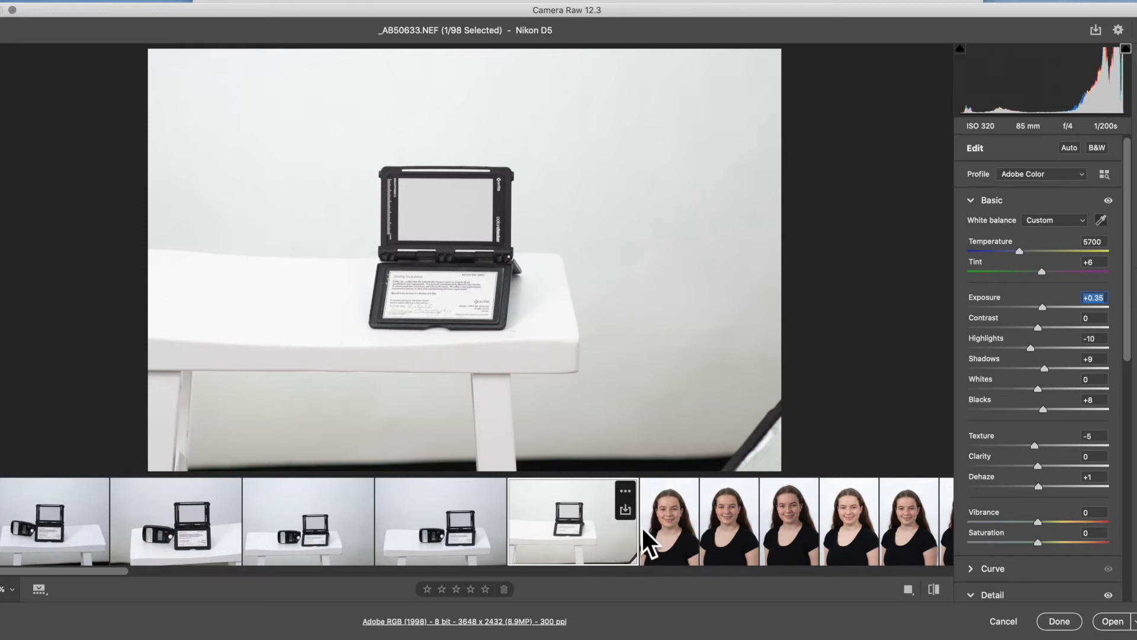
{"action": "left_click", "coordinate": [668, 545]}
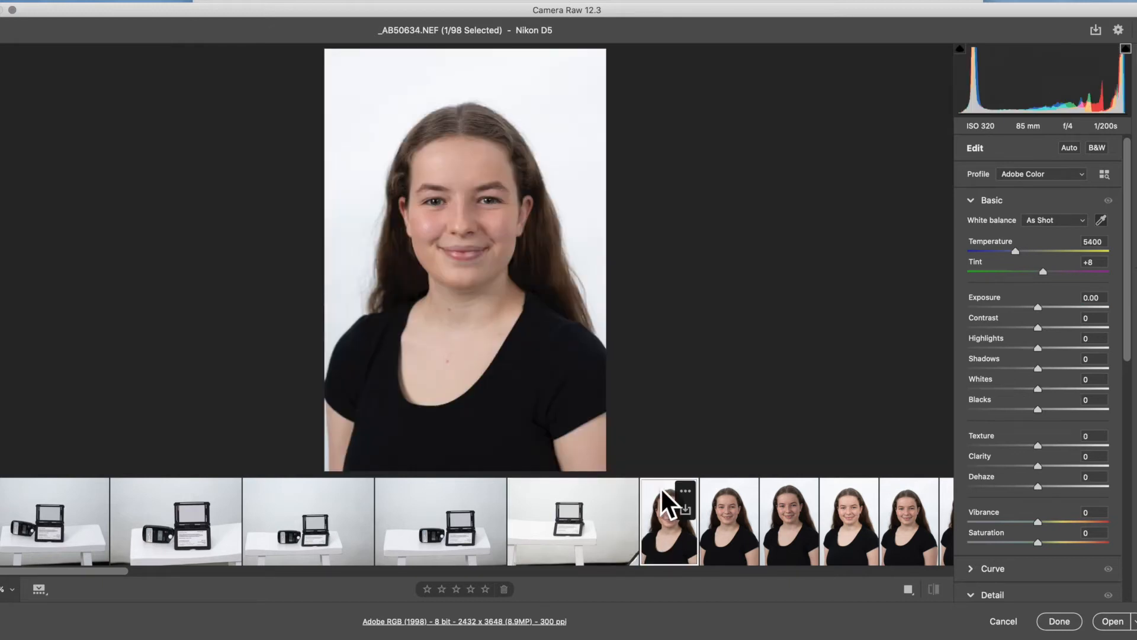
{"action": "left_click", "coordinate": [596, 548]}
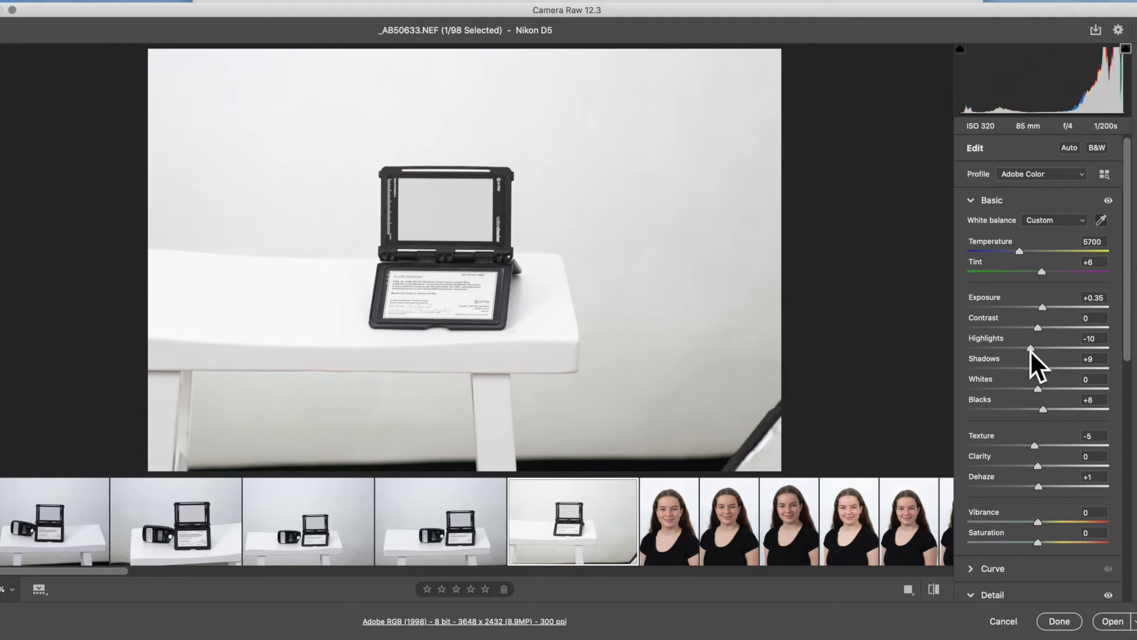
- Set Texture to -6 on the grey card image and review its remaining detail, optics and geometry settings
{"action": "scroll", "coordinate": [1048, 391], "scroll_direction": "down", "scroll_amount": 5}
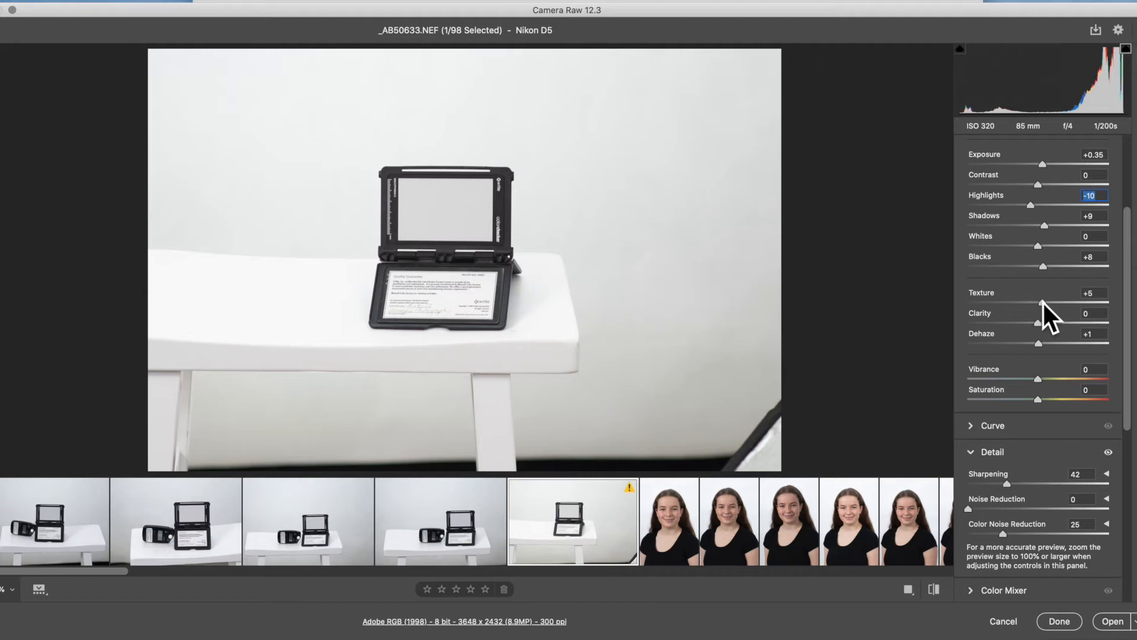
{"action": "left_click_drag", "start_coordinate": [1035, 303], "coordinate": [1035, 302]}
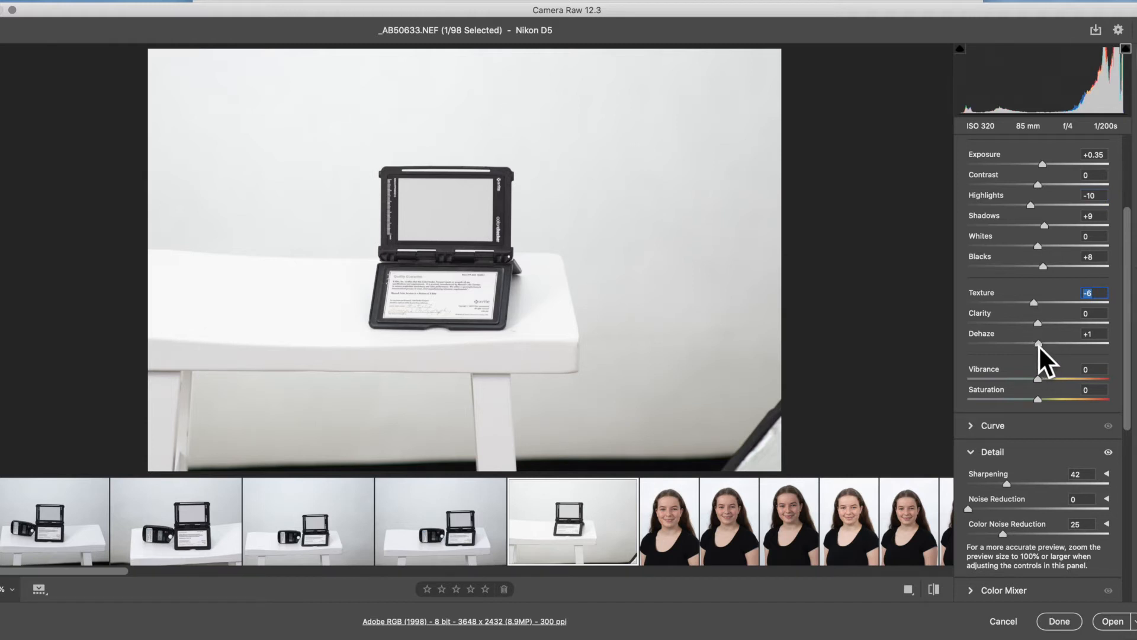
{"action": "scroll", "coordinate": [1082, 381], "scroll_direction": "down", "scroll_amount": 5}
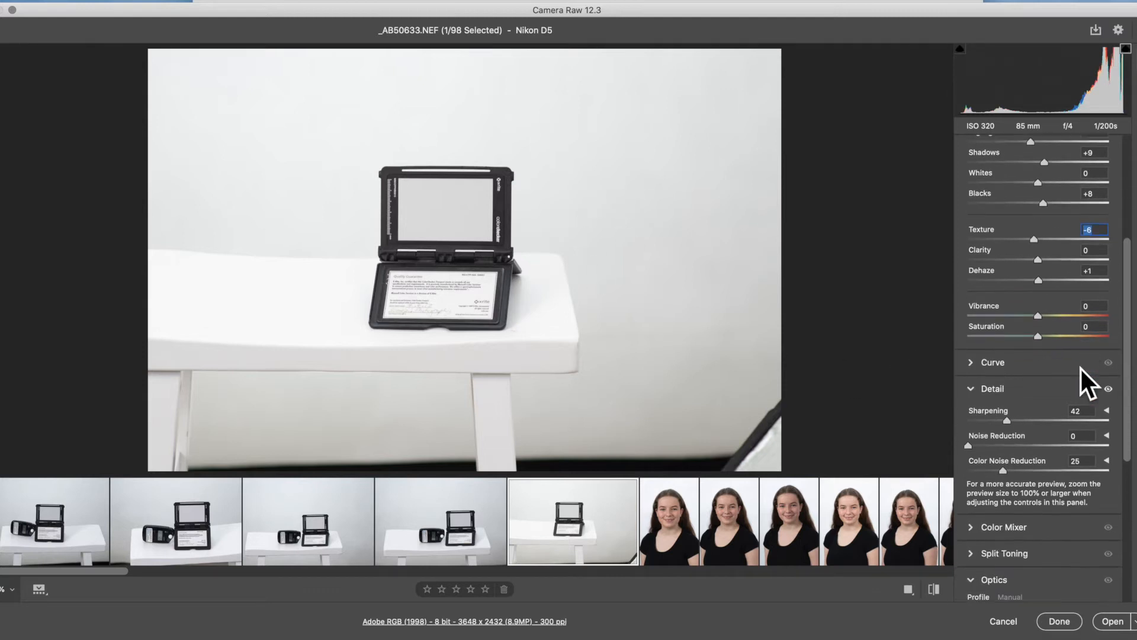
{"action": "scroll", "coordinate": [1050, 289], "scroll_direction": "down", "scroll_amount": 4}
{"action": "scroll", "coordinate": [1054, 305], "scroll_direction": "down", "scroll_amount": 5}
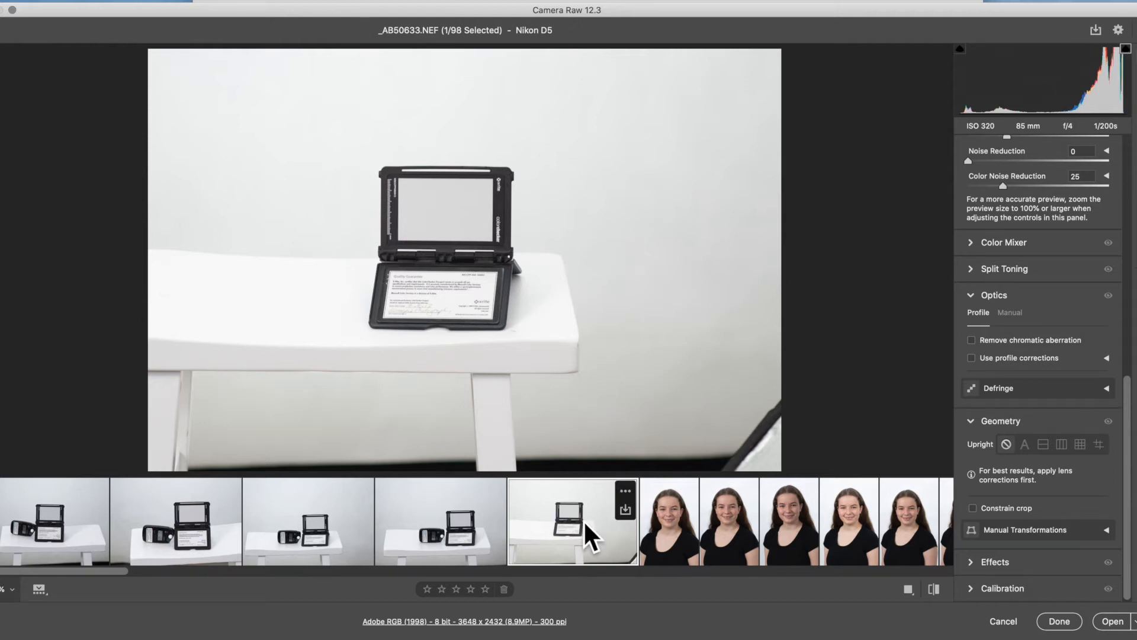
{"action": "scroll", "coordinate": [1061, 435], "scroll_direction": "up", "scroll_amount": 5}
{"action": "scroll", "coordinate": [1060, 435], "scroll_direction": "up", "scroll_amount": 3}
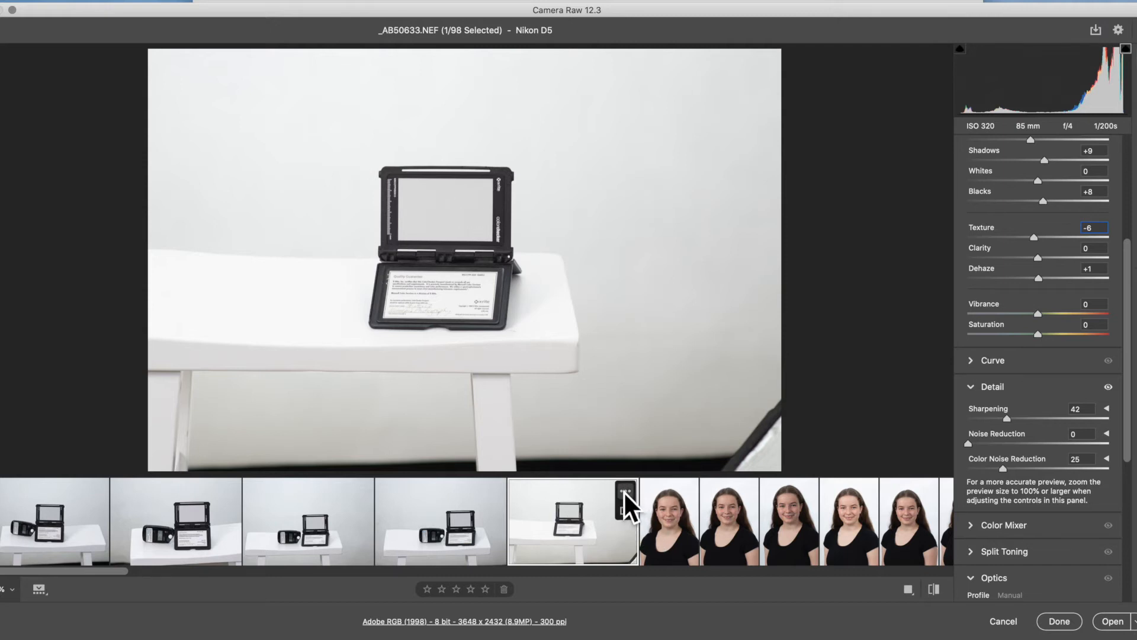
- Copy the Default subset of edit settings from _AB50633.NEF and paste them onto all images in the filmstrip
{"action": "left_click", "coordinate": [624, 491]}
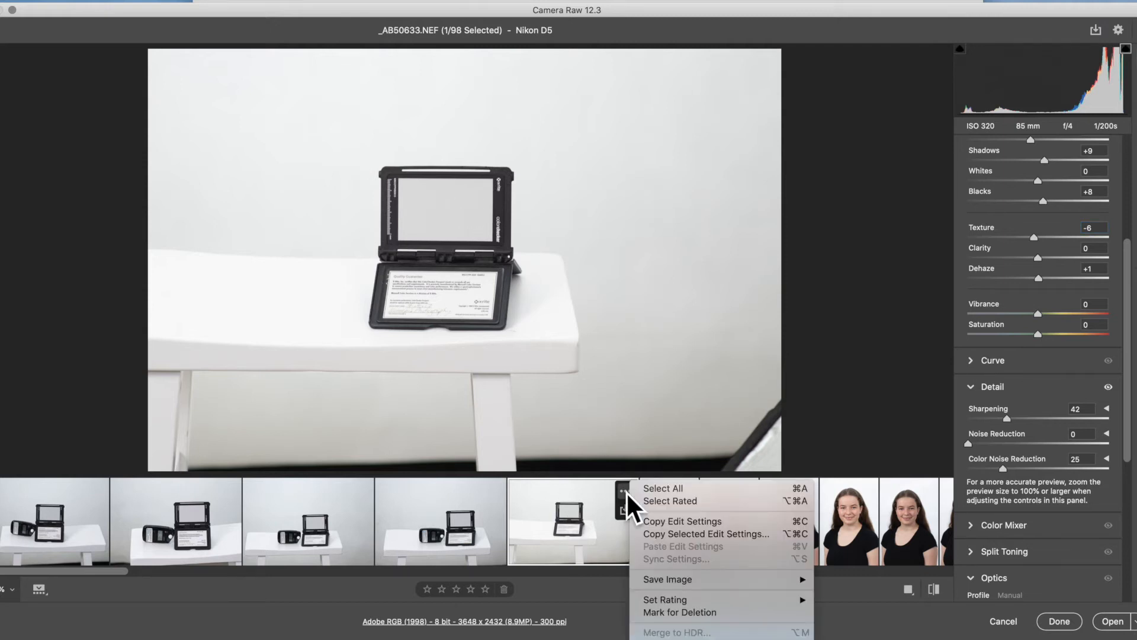
{"action": "left_click", "coordinate": [659, 489]}
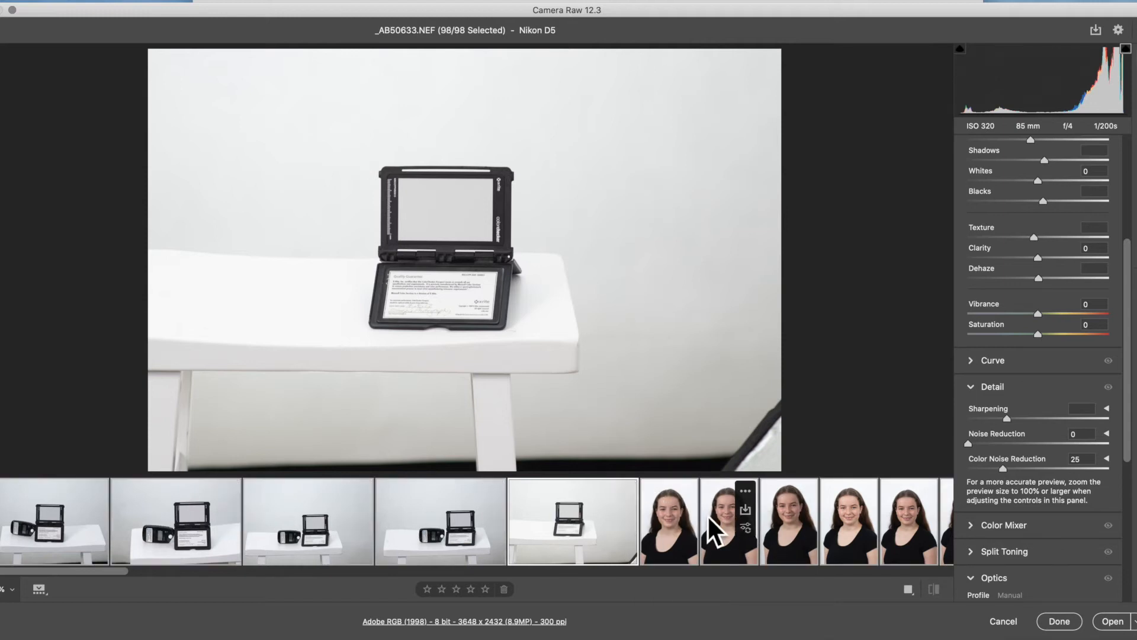
{"action": "left_click", "coordinate": [624, 492]}
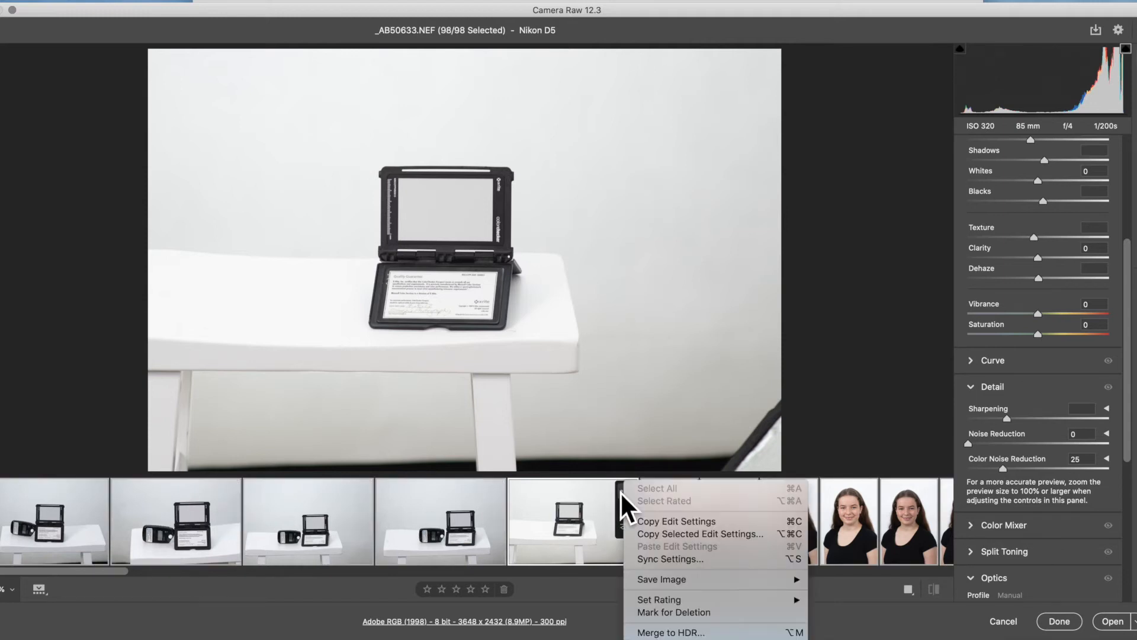
{"action": "left_click", "coordinate": [664, 535]}
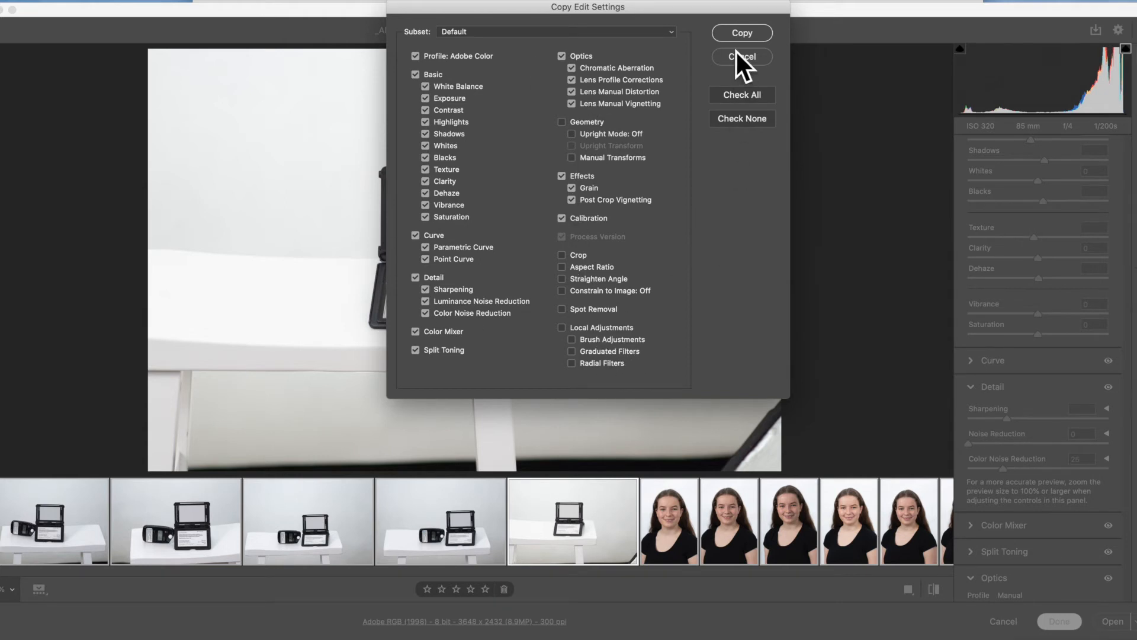
{"action": "left_click", "coordinate": [745, 32]}
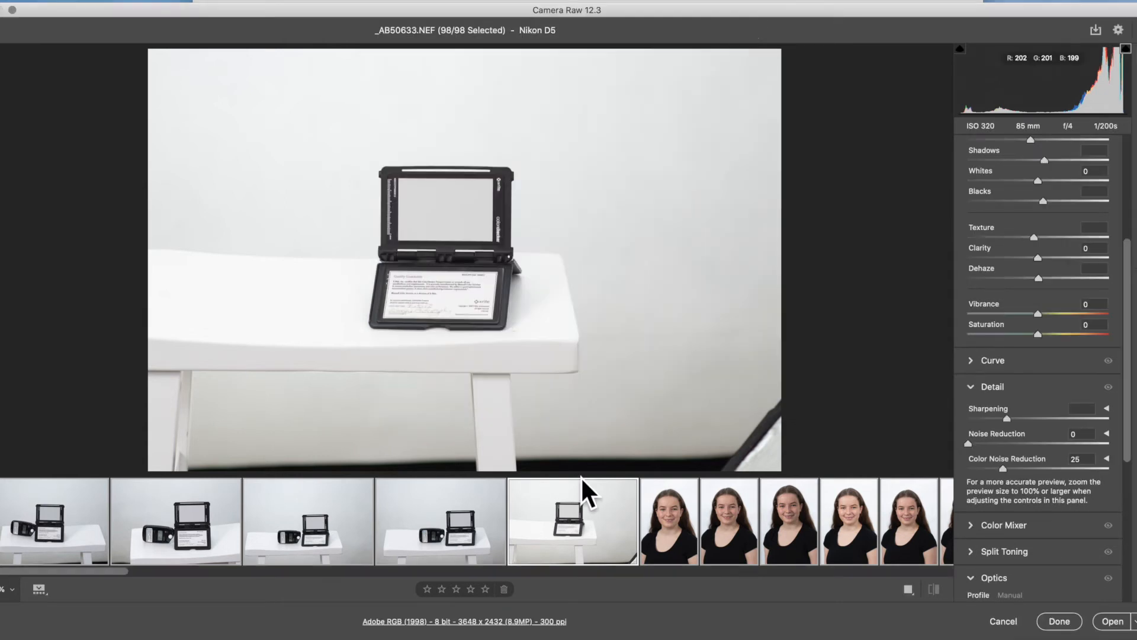
{"action": "left_click", "coordinate": [624, 491]}
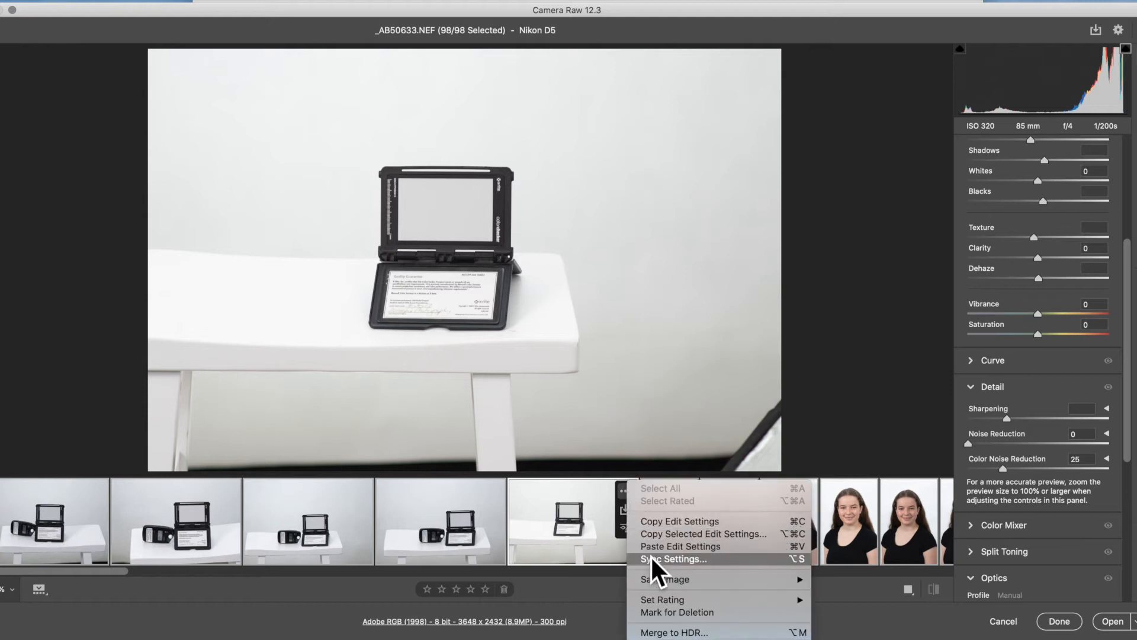
{"action": "left_click", "coordinate": [664, 547]}
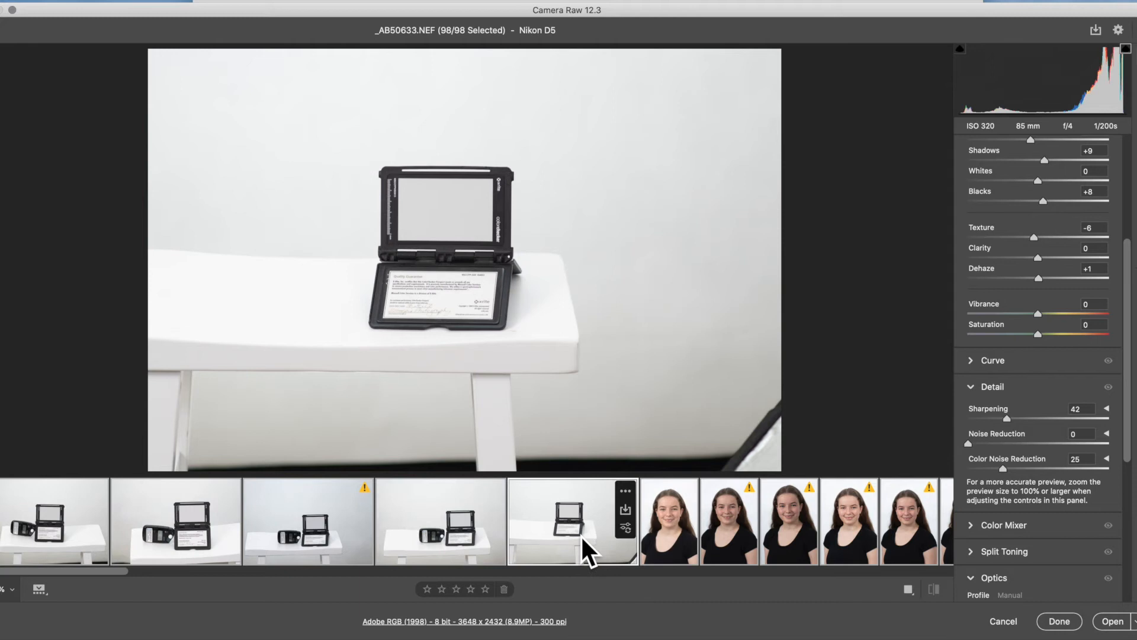
- Look through the filmstrip to check the pasted edits, and view _AB50632.NEF
{"action": "scroll", "coordinate": [581, 540], "scroll_direction": "right", "scroll_amount": 10}
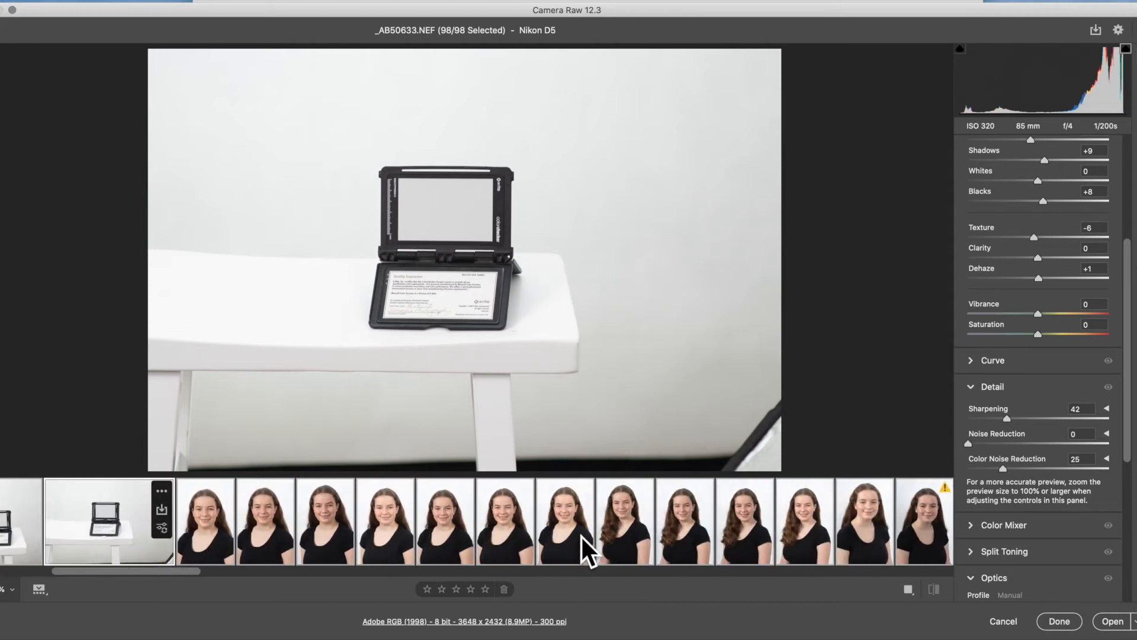
{"action": "scroll", "coordinate": [582, 539], "scroll_direction": "right", "scroll_amount": 10}
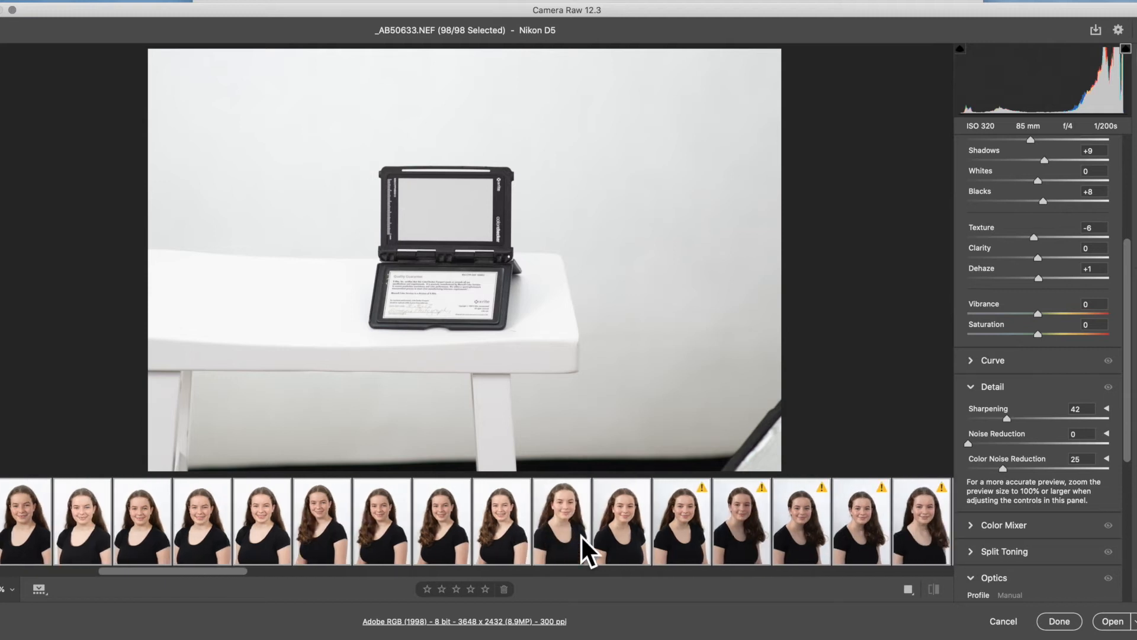
{"action": "scroll", "coordinate": [582, 541], "scroll_direction": "left", "scroll_amount": 10}
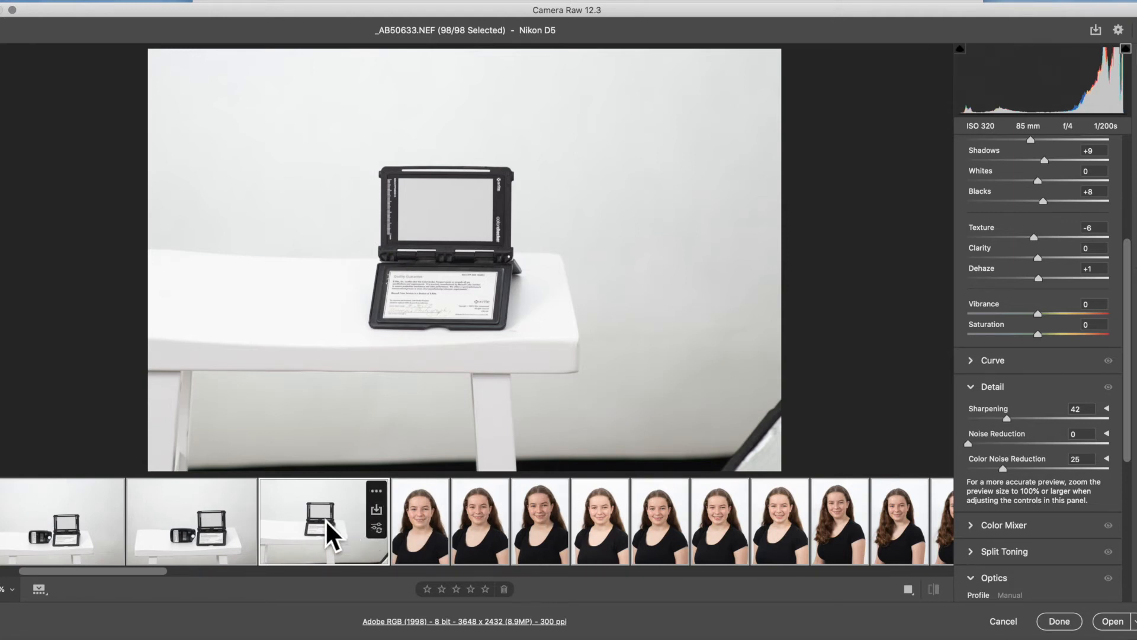
{"action": "left_click", "coordinate": [206, 536]}
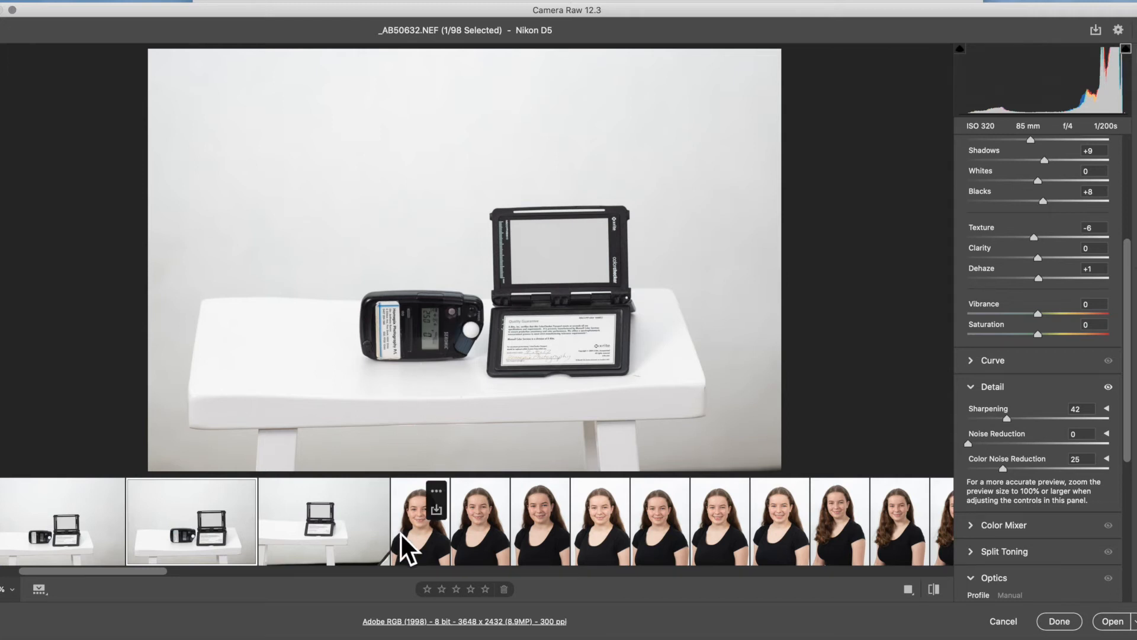
- View the portrait _AB50634.NEF, inspect the face up close, and return to the full view
{"action": "left_click", "coordinate": [417, 541]}
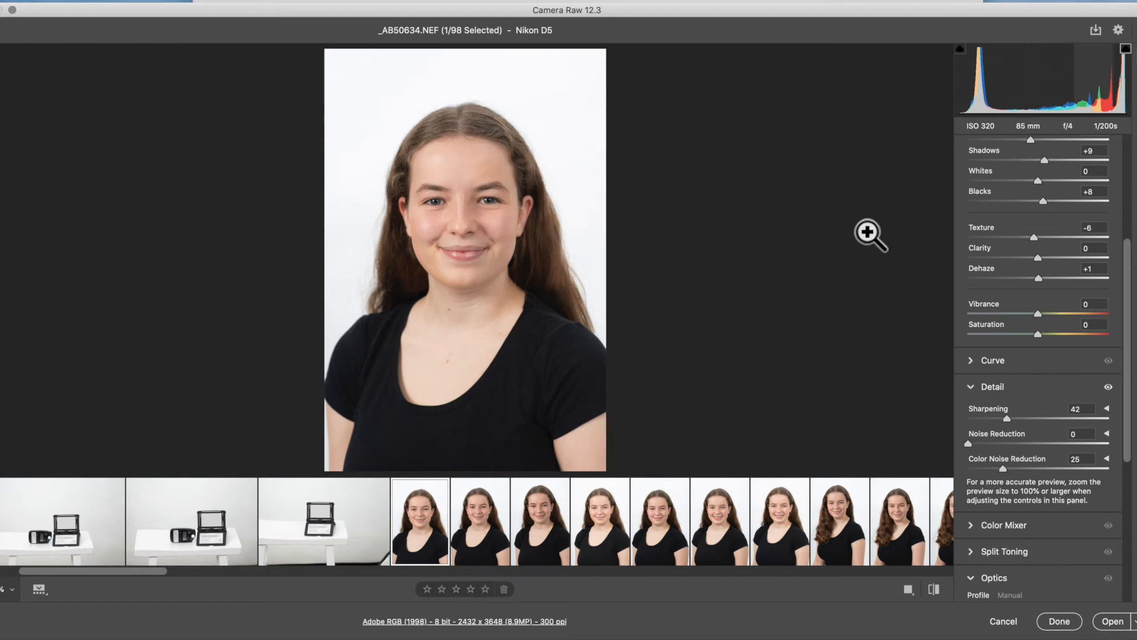
{"action": "left_click", "coordinate": [466, 220]}
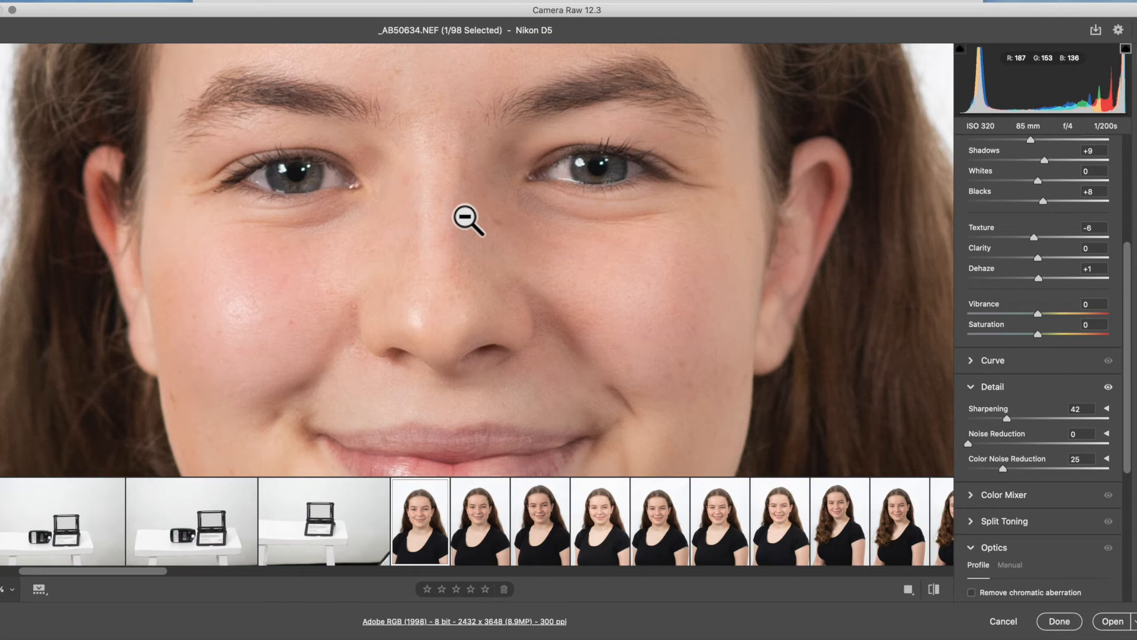
{"action": "left_click", "coordinate": [466, 220]}
{"action": "mouse_move", "coordinate": [439, 507]}
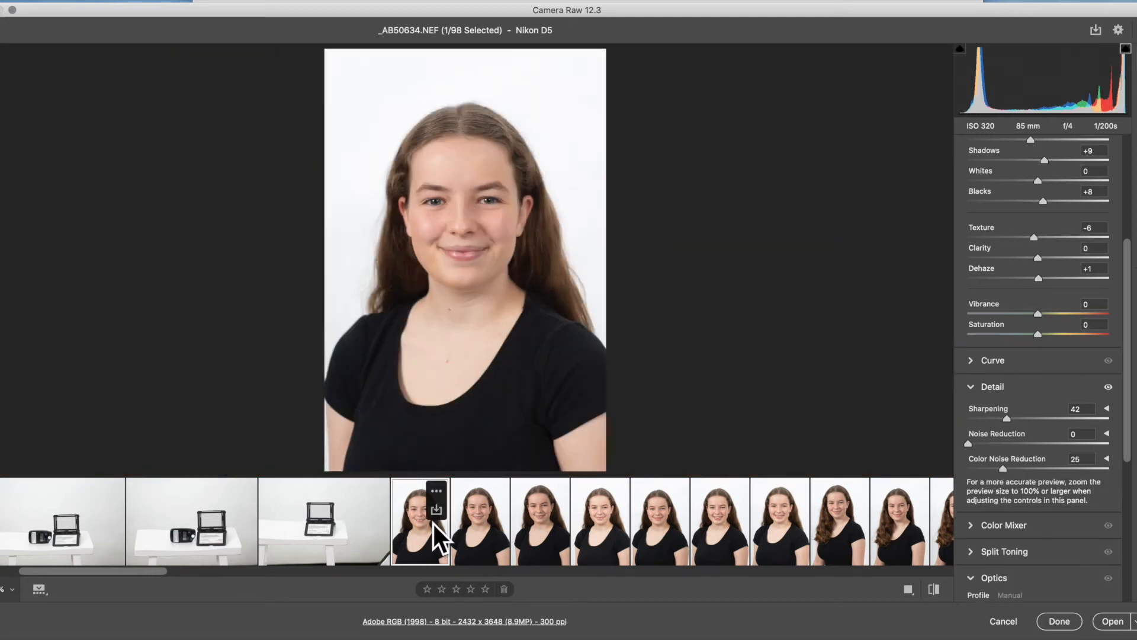
- Step through the portraits from _AB50634.NEF to _AB50659.NEF one by one to check the pasted edits
{"action": "scroll", "coordinate": [439, 536], "scroll_direction": "right", "scroll_amount": 5}
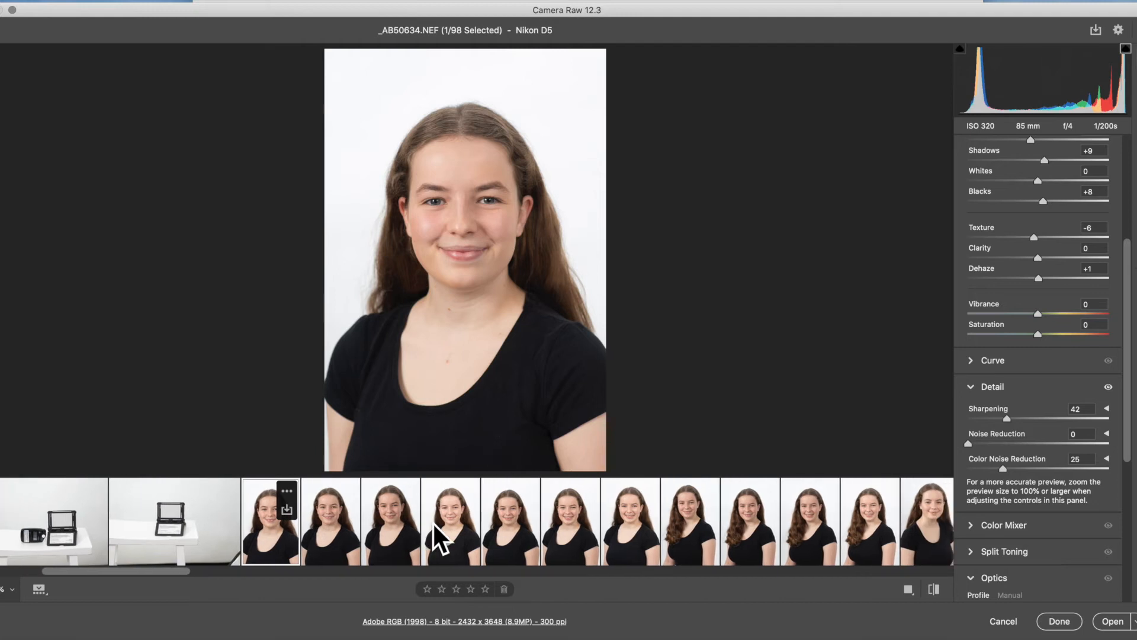
{"action": "key", "text": "Right"}
{"action": "key", "text": "Right"}
{"action": "key", "text": "Right"}
{"action": "key", "text": "Right"}
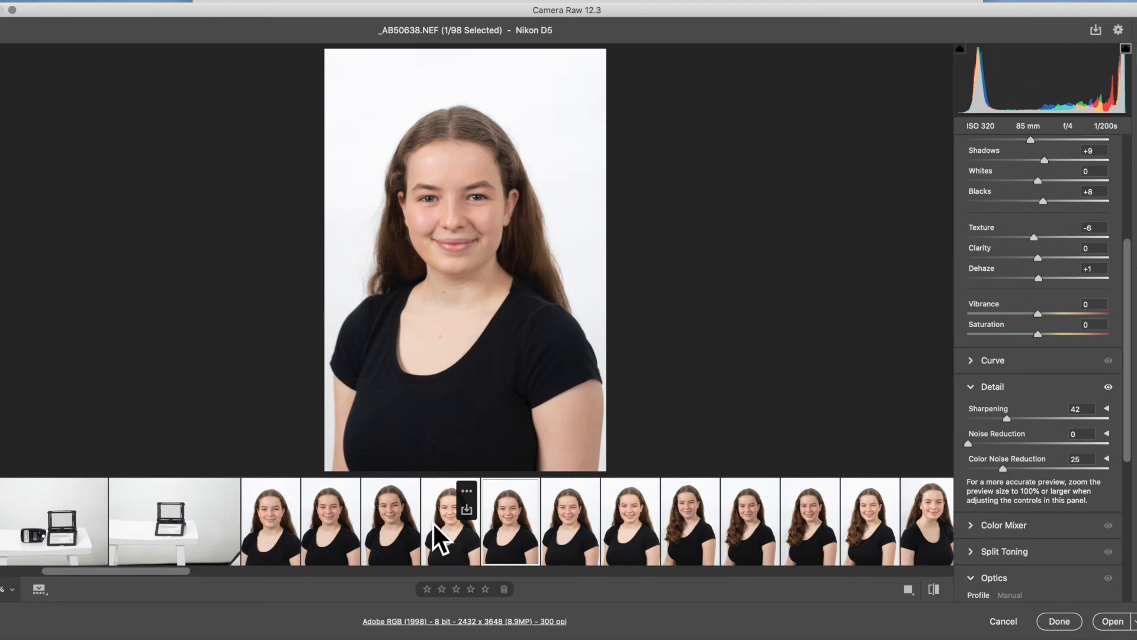
{"action": "key", "text": "Right"}
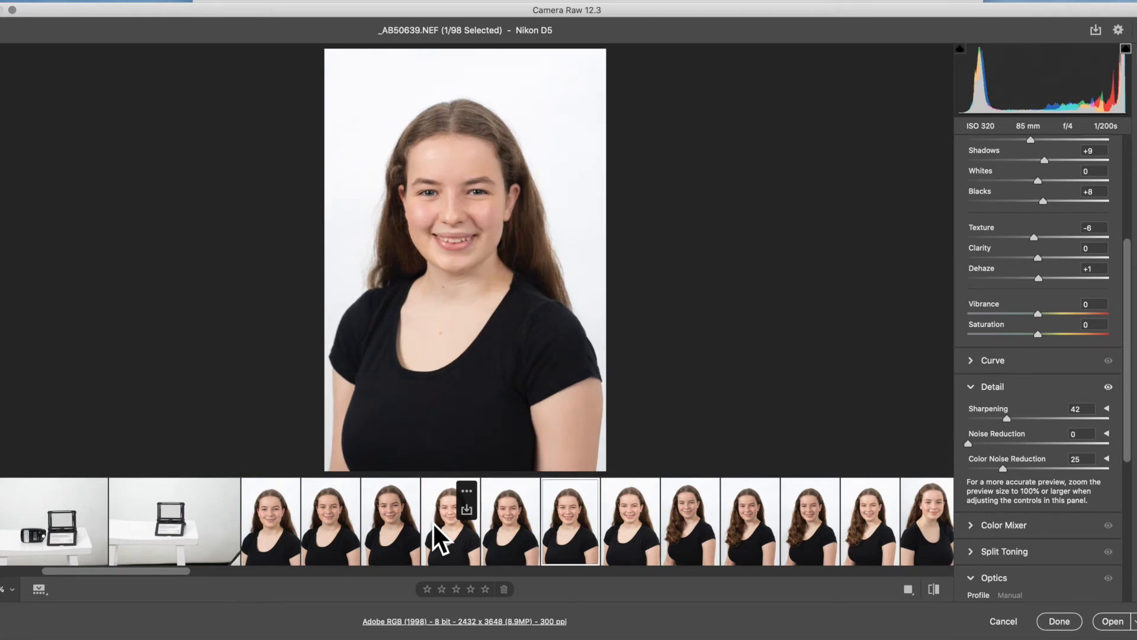
{"action": "key", "text": "Right"}
{"action": "key", "text": "Right"}
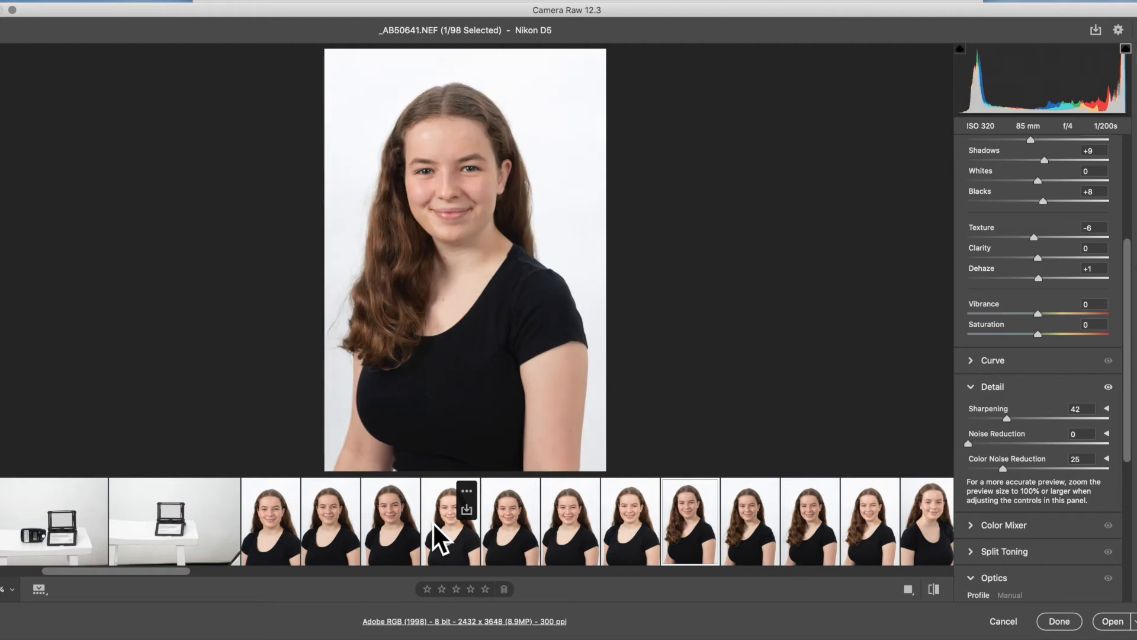
{"action": "key", "text": "Right"}
{"action": "key", "text": "Right"}
{"action": "key", "text": "Right"}
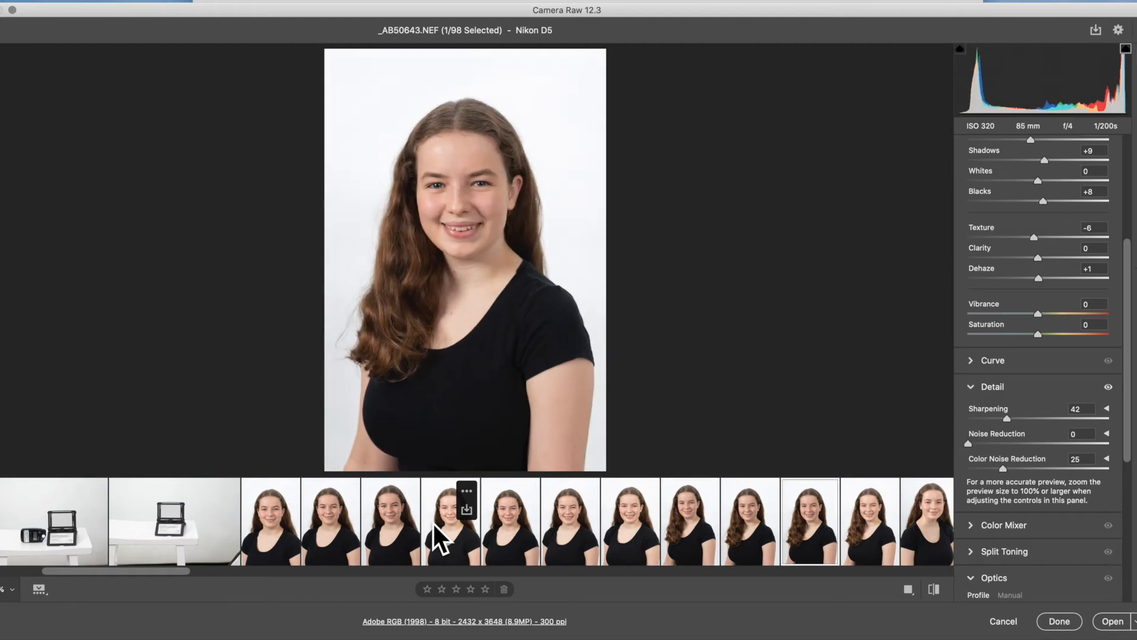
{"action": "key", "text": "Right"}
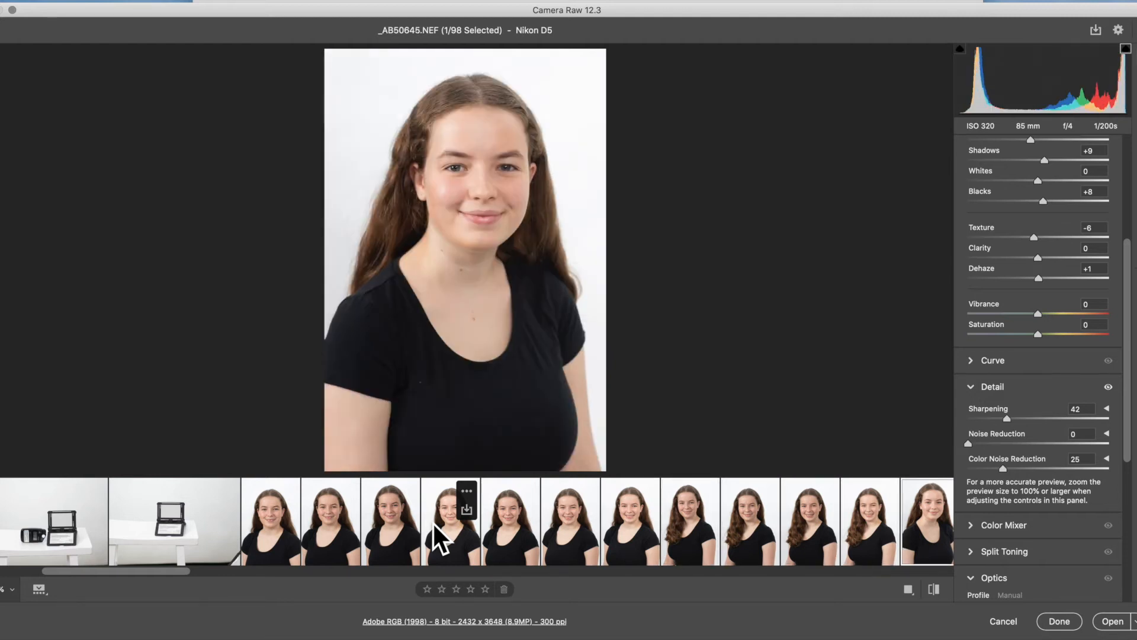
{"action": "key", "text": "Right"}
{"action": "key", "text": "Right"}
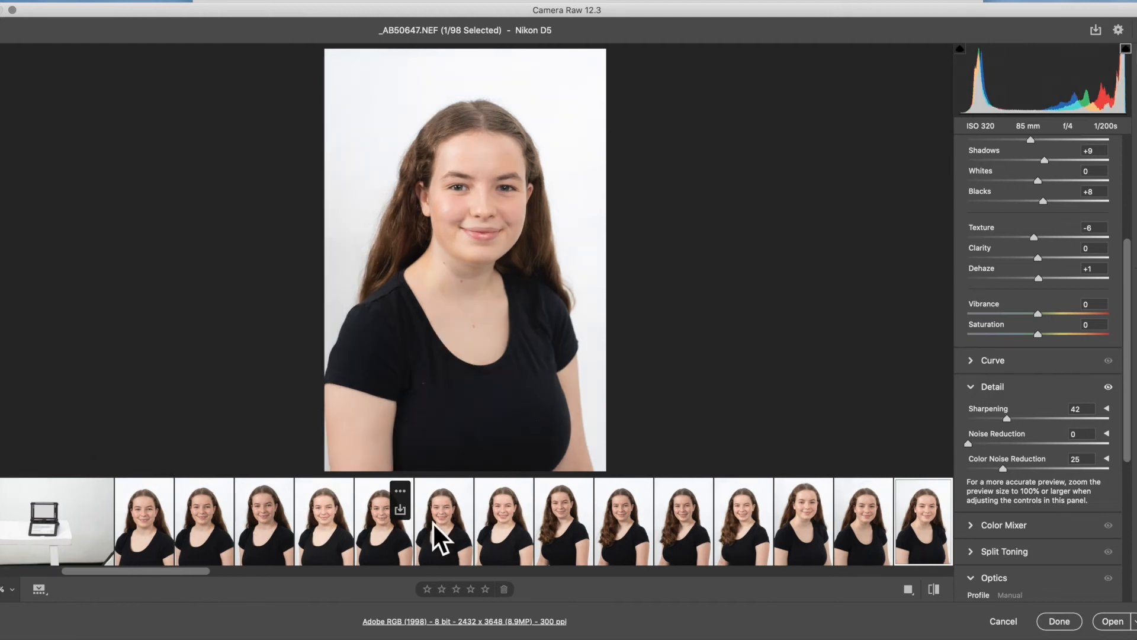
{"action": "key", "text": "Right"}
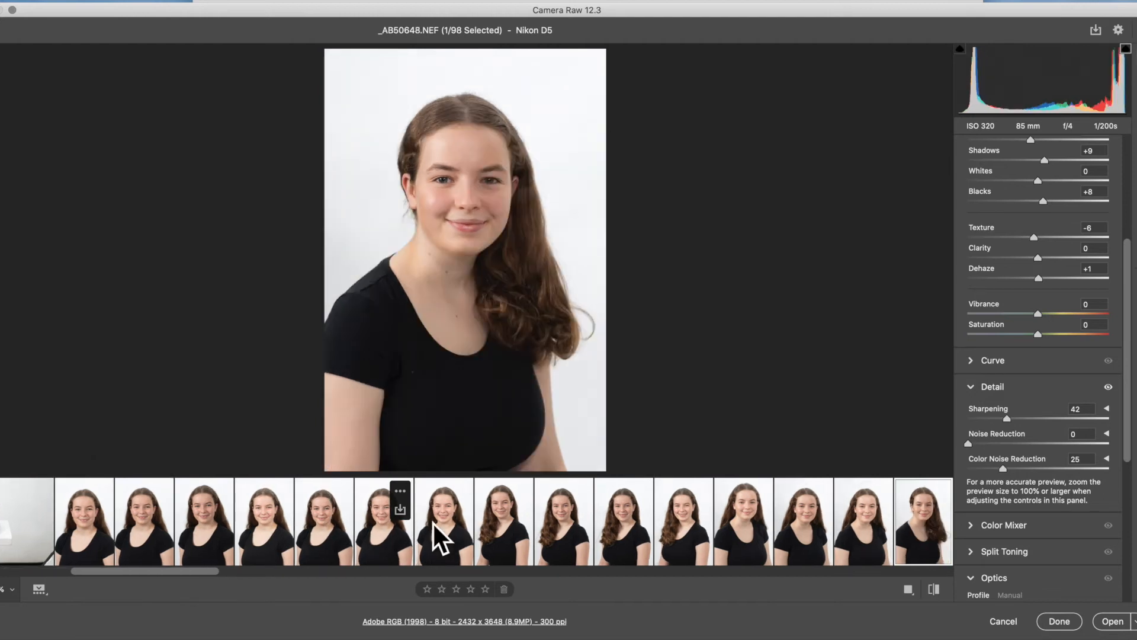
{"action": "key", "text": "Right"}
{"action": "key", "text": "Right"}
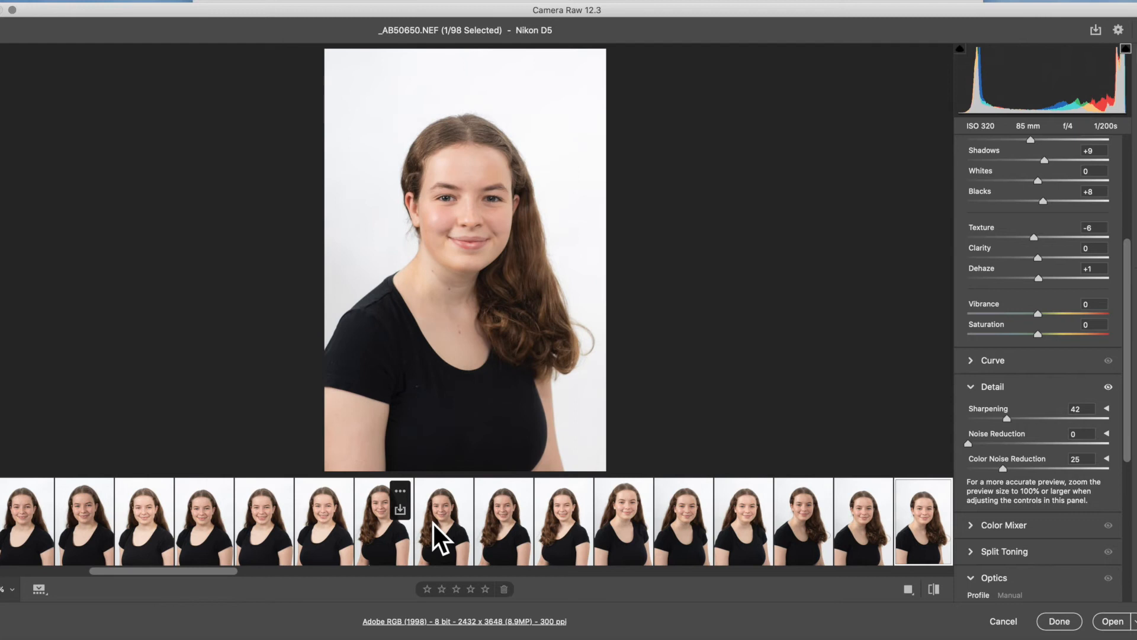
{"action": "key", "text": "Right"}
{"action": "key", "text": "Right"}
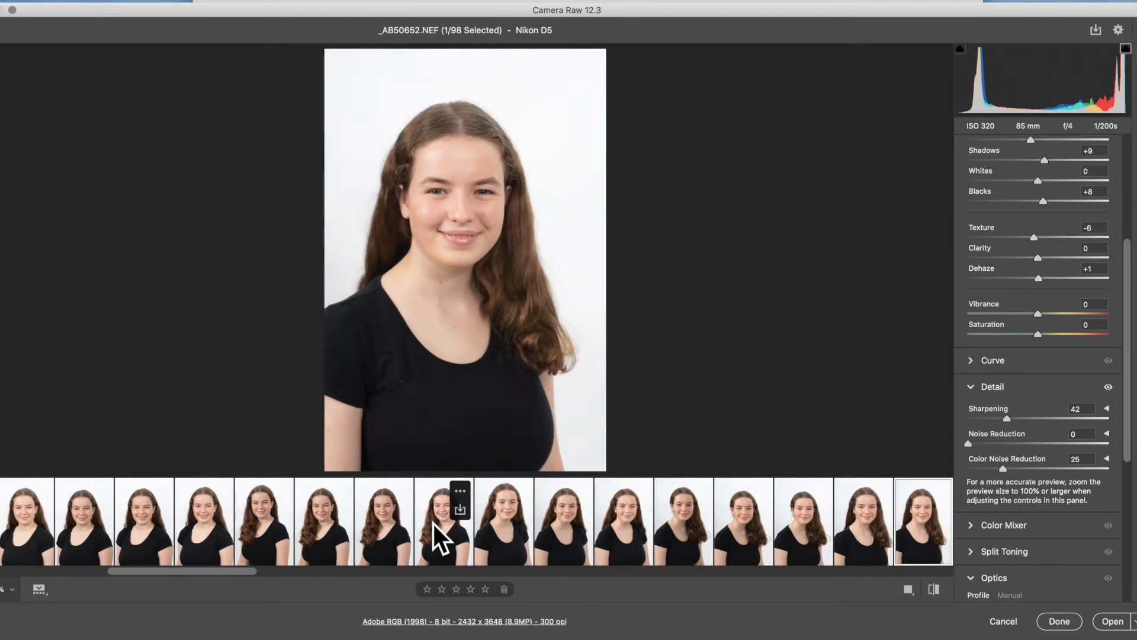
{"action": "key", "text": "Right"}
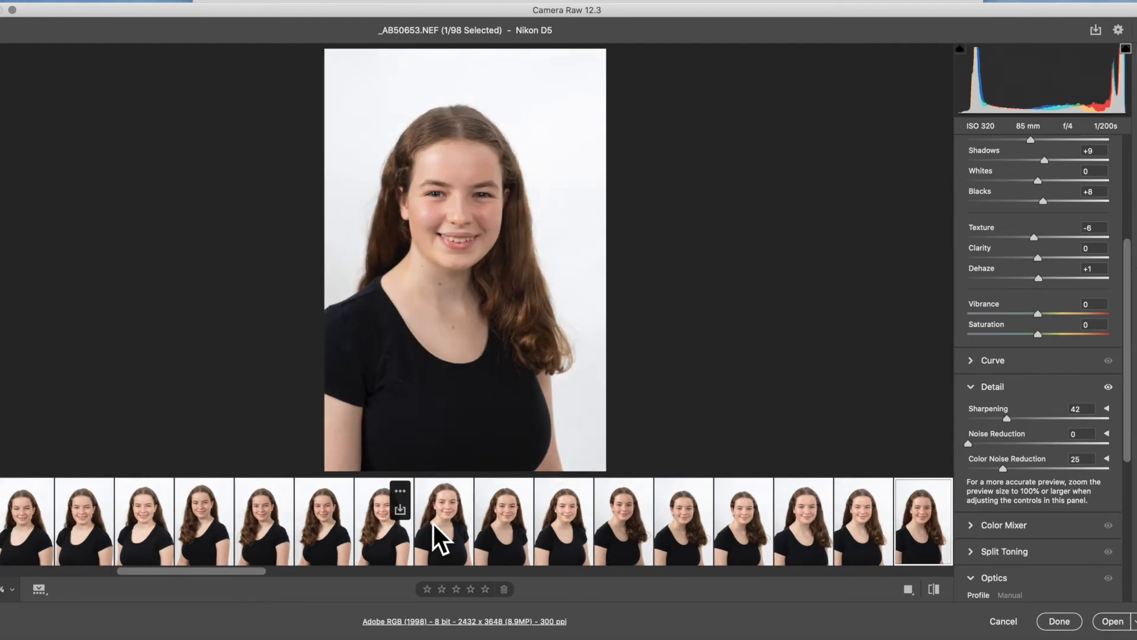
{"action": "key", "text": "Right"}
{"action": "key", "text": "Right"}
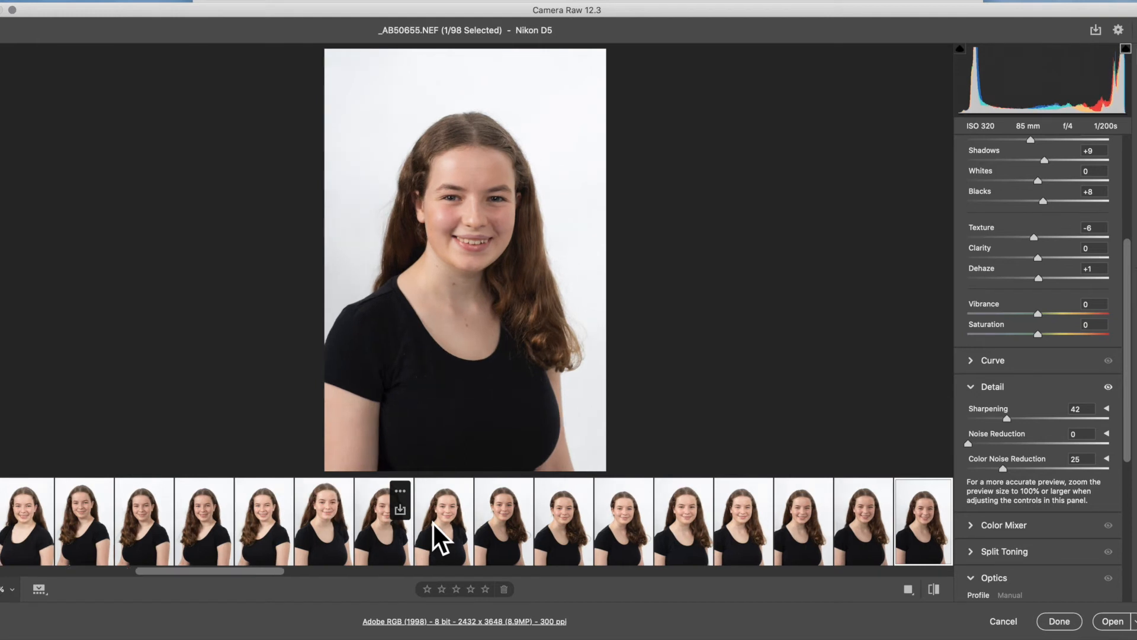
{"action": "key", "text": "Right"}
{"action": "key", "text": "Right"}
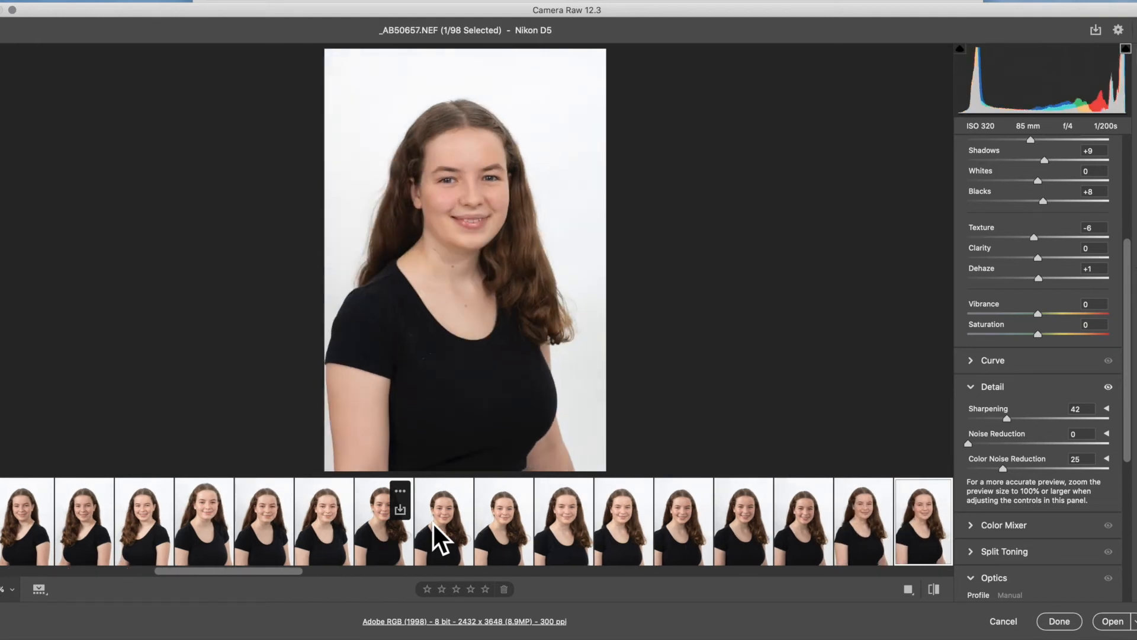
{"action": "key", "text": "Right"}
{"action": "key", "text": "Right"}
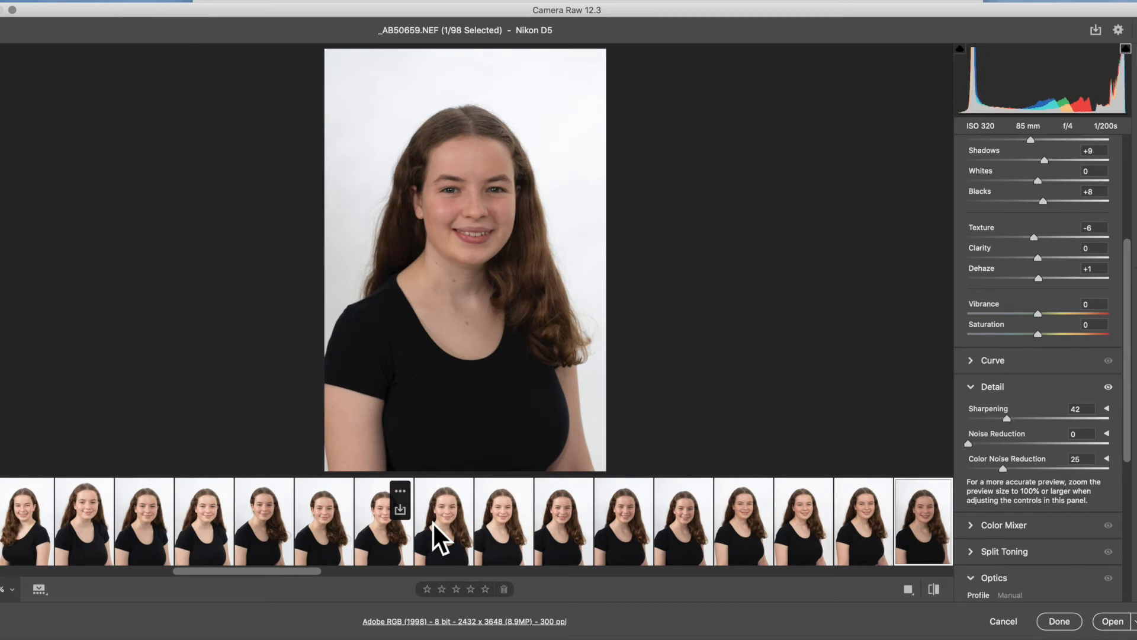
- Set Exposure to +0.85 and Dehaze to +13 on the portrait _AB50659.NEF
{"action": "scroll", "coordinate": [1060, 269], "scroll_direction": "up", "scroll_amount": 5}
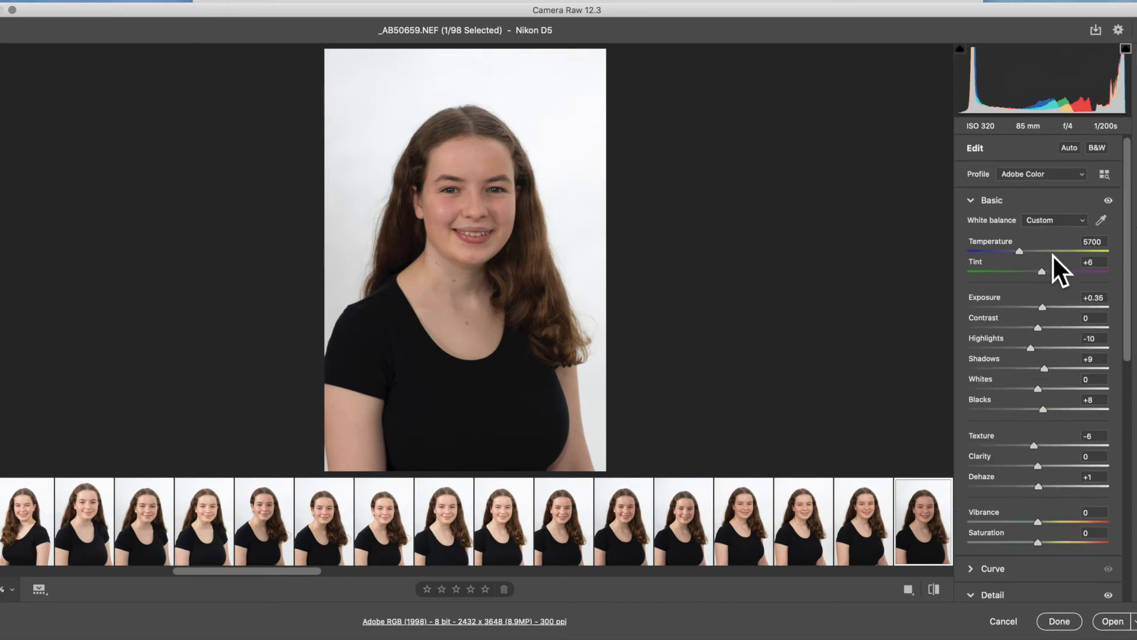
{"action": "left_click_drag", "start_coordinate": [1043, 304], "coordinate": [1052, 306]}
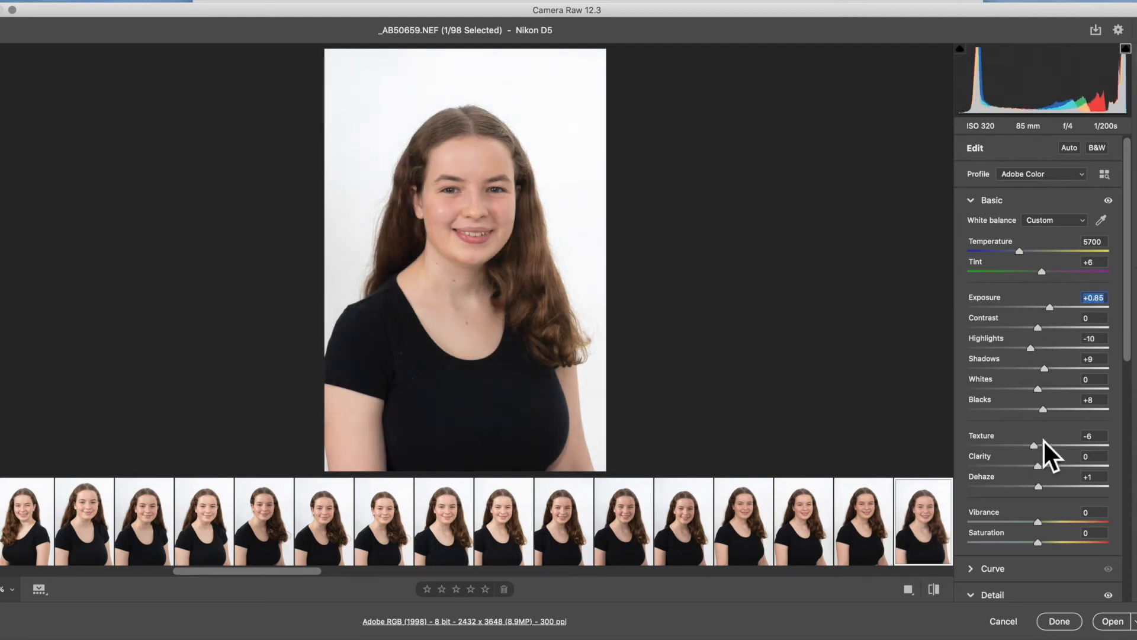
{"action": "left_click_drag", "start_coordinate": [1039, 492], "coordinate": [1047, 486]}
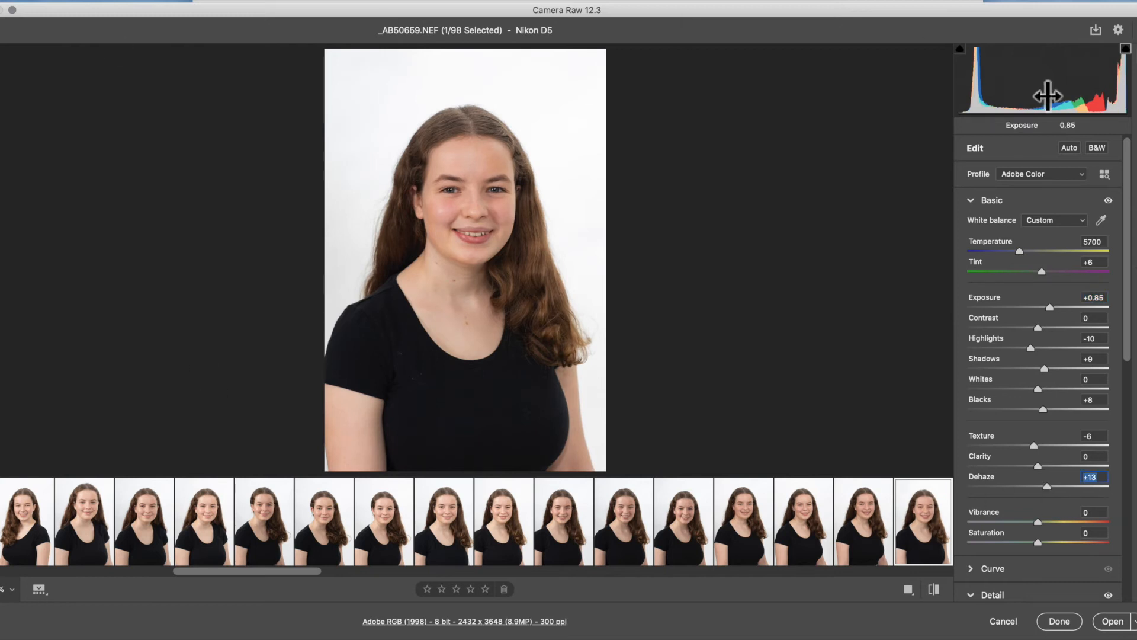
- Add a radial filter around the head on _AB50659.NEF and set its Dehaze to +17
{"action": "key", "text": "j"}
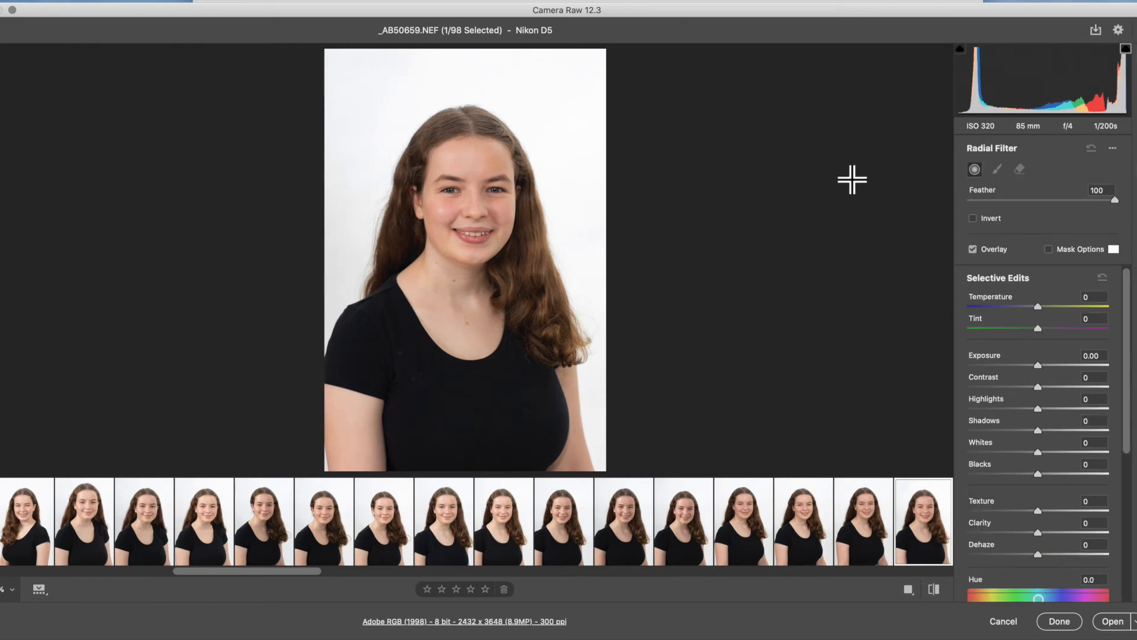
{"action": "left_click_drag", "start_coordinate": [480, 205], "coordinate": [411, 124]}
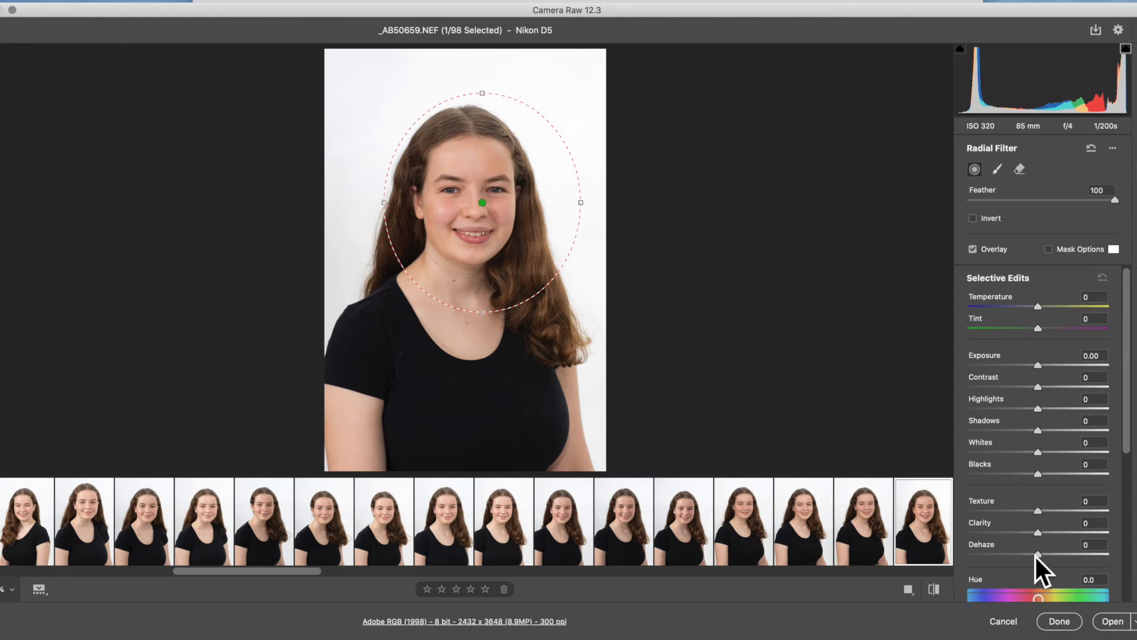
{"action": "left_click_drag", "start_coordinate": [1037, 554], "coordinate": [1049, 552]}
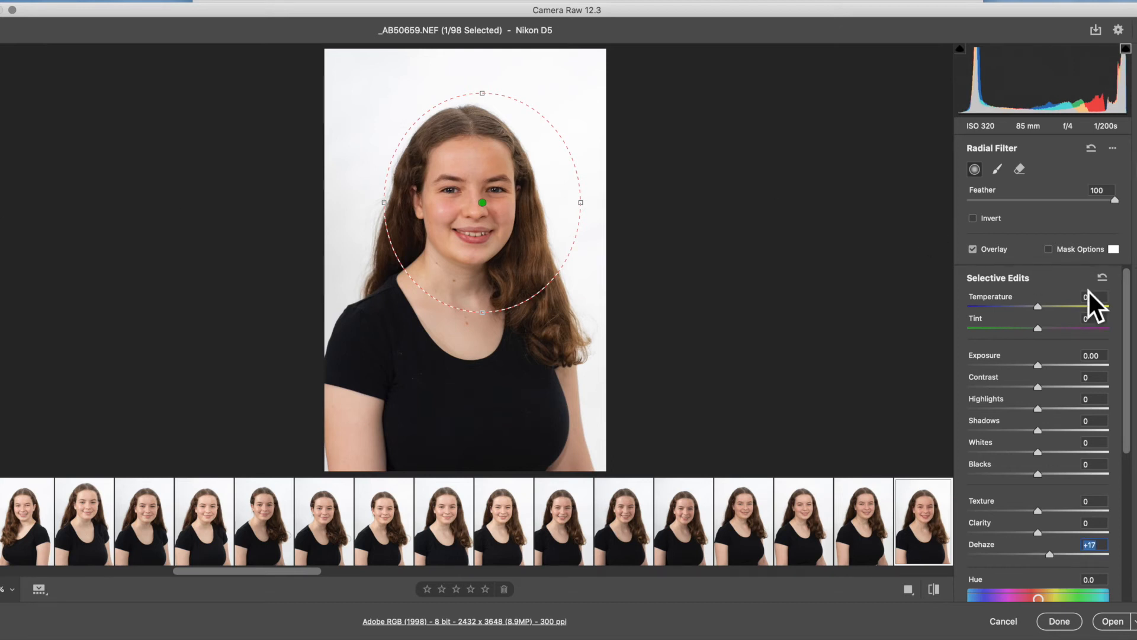
- Crop _AB50659.NEF to the 4 x 5 / 8 x 10 aspect ratio, shifting the photo slightly down within the frame
{"action": "key", "text": "c"}
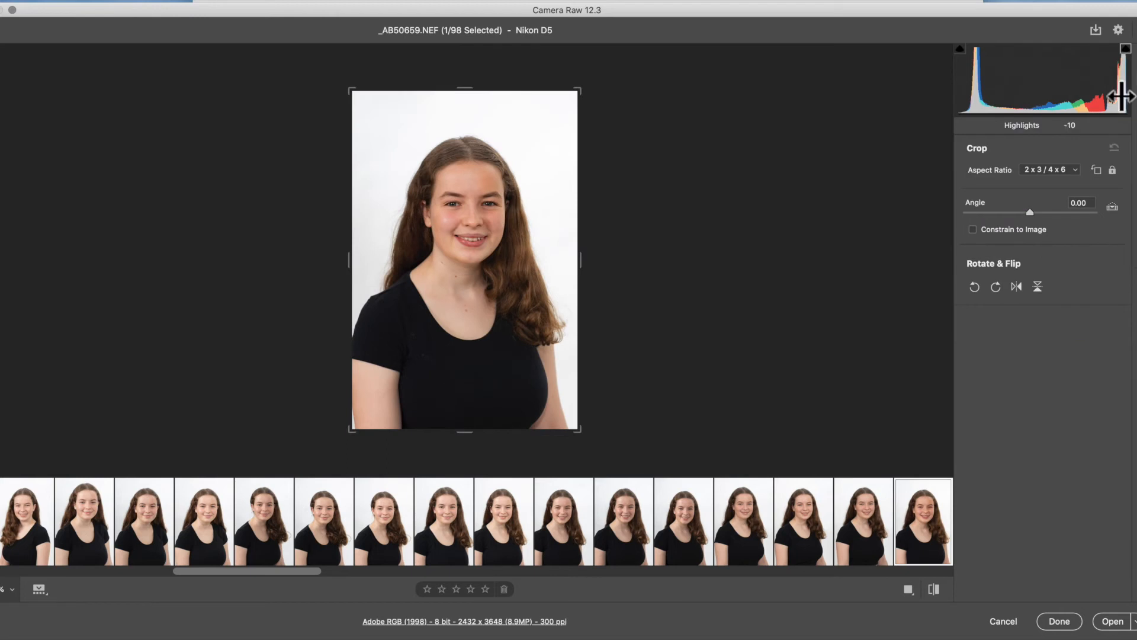
{"action": "left_click", "coordinate": [1068, 170]}
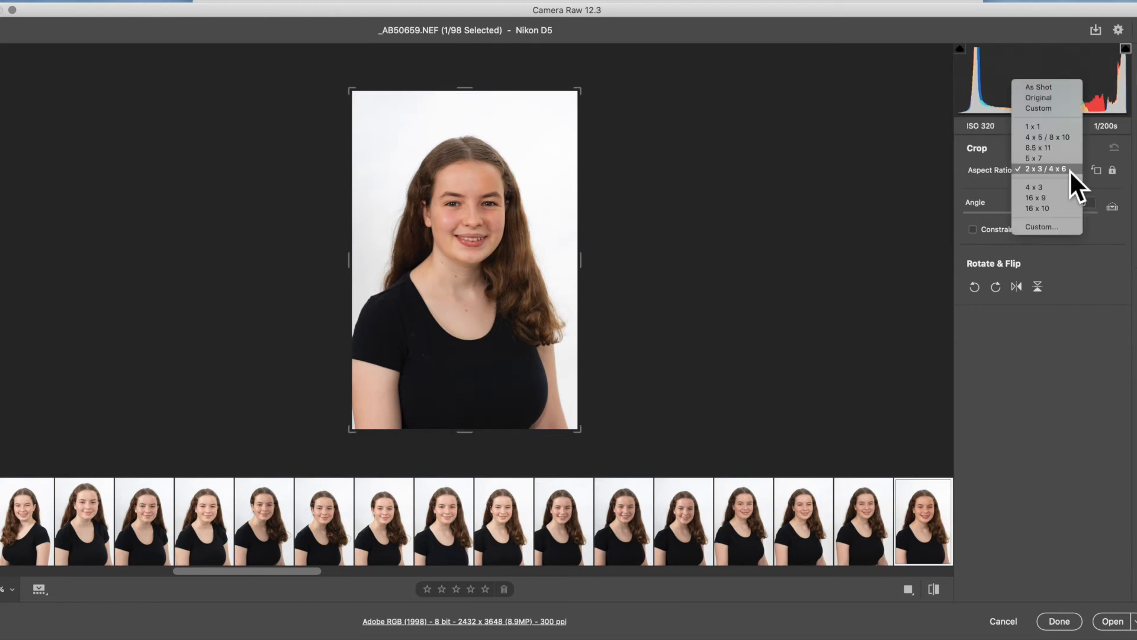
{"action": "left_click", "coordinate": [1041, 136]}
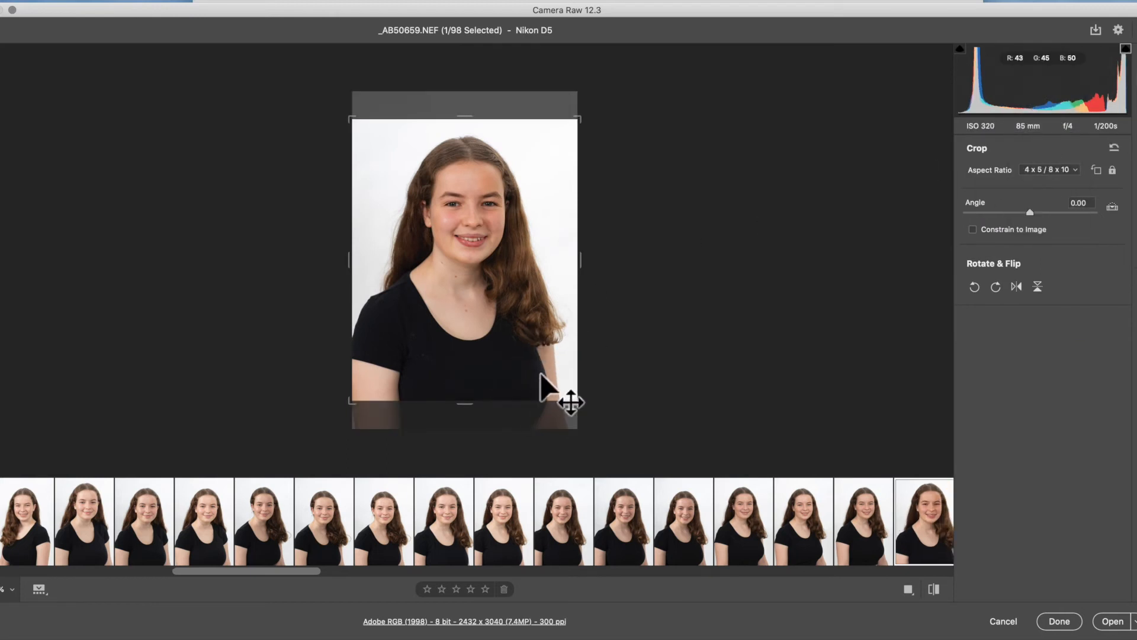
{"action": "left_click_drag", "start_coordinate": [516, 362], "coordinate": [516, 368]}
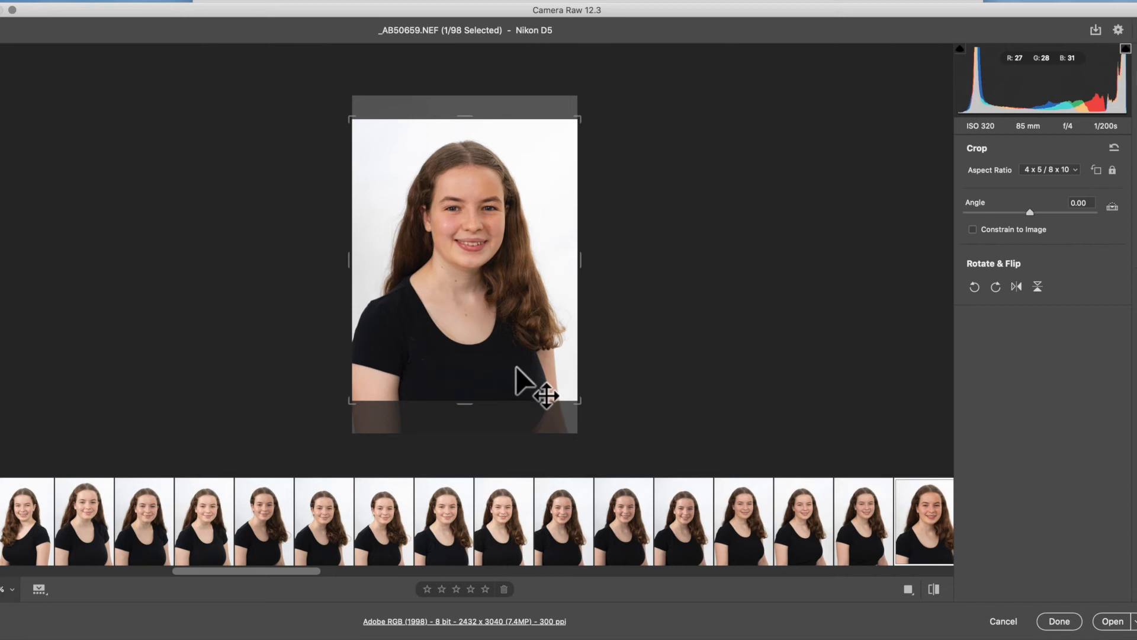
{"action": "key", "text": "Return"}
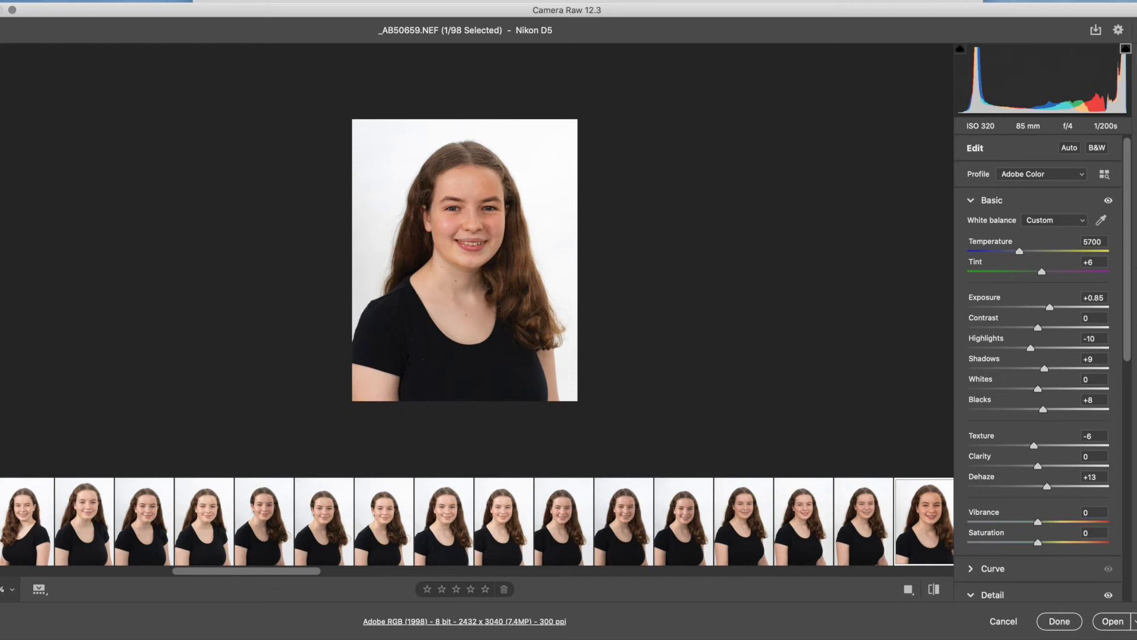
- Add a second, larger radial filter around the head and shoulders, fit it to the cropped portrait's width, and return to the basic edits
{"action": "key", "text": "j"}
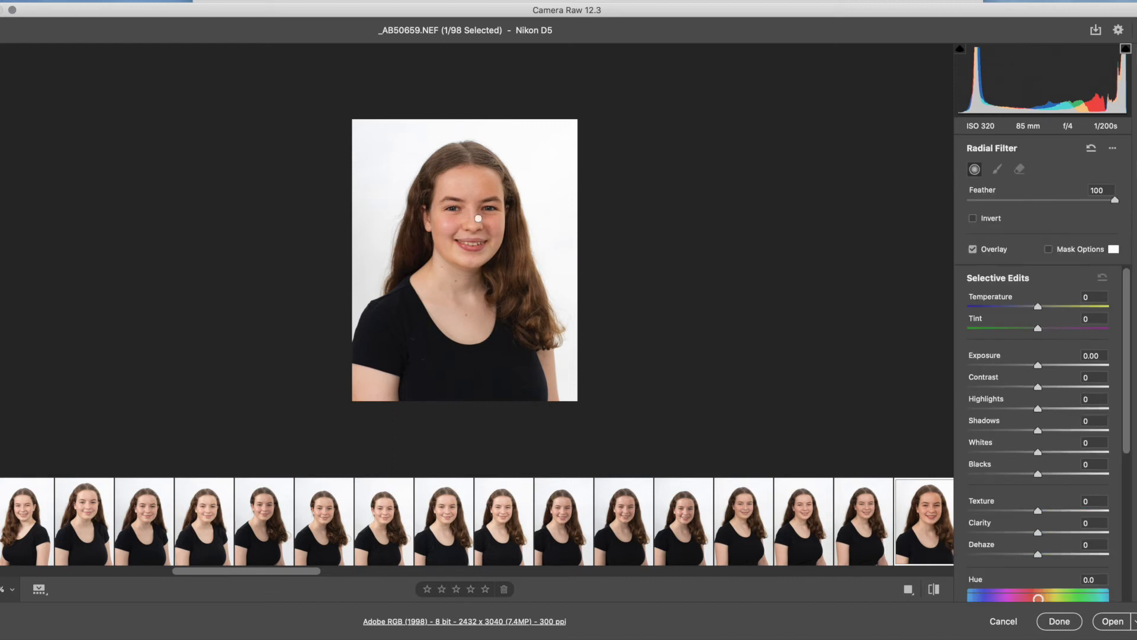
{"action": "left_click_drag", "start_coordinate": [344, 140], "coordinate": [504, 332]}
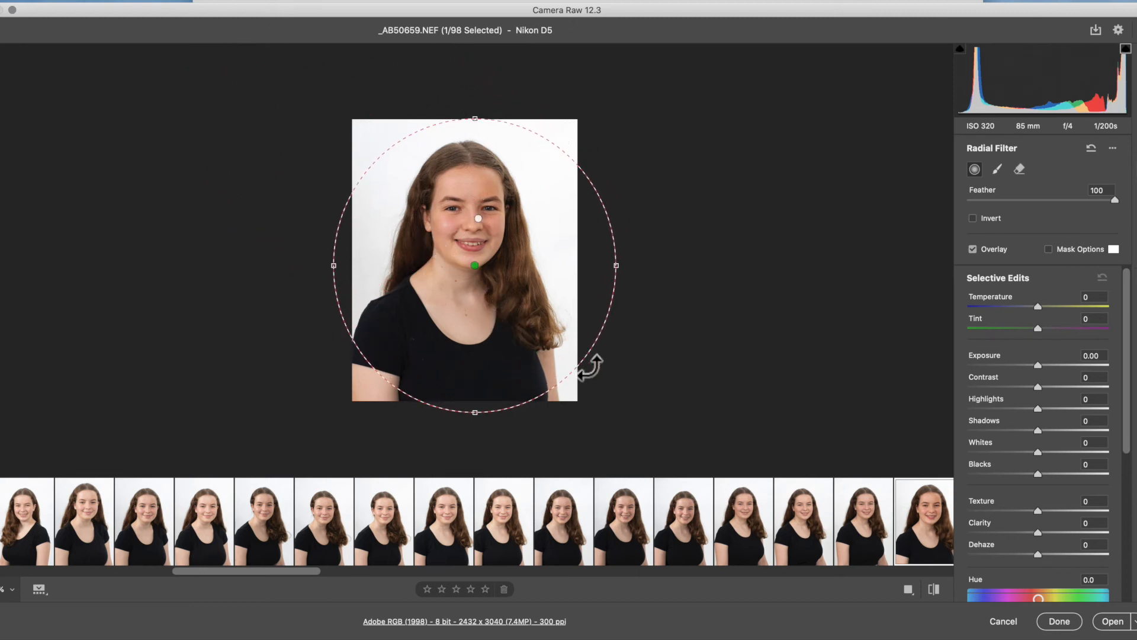
{"action": "left_click_drag", "start_coordinate": [614, 266], "coordinate": [576, 269]}
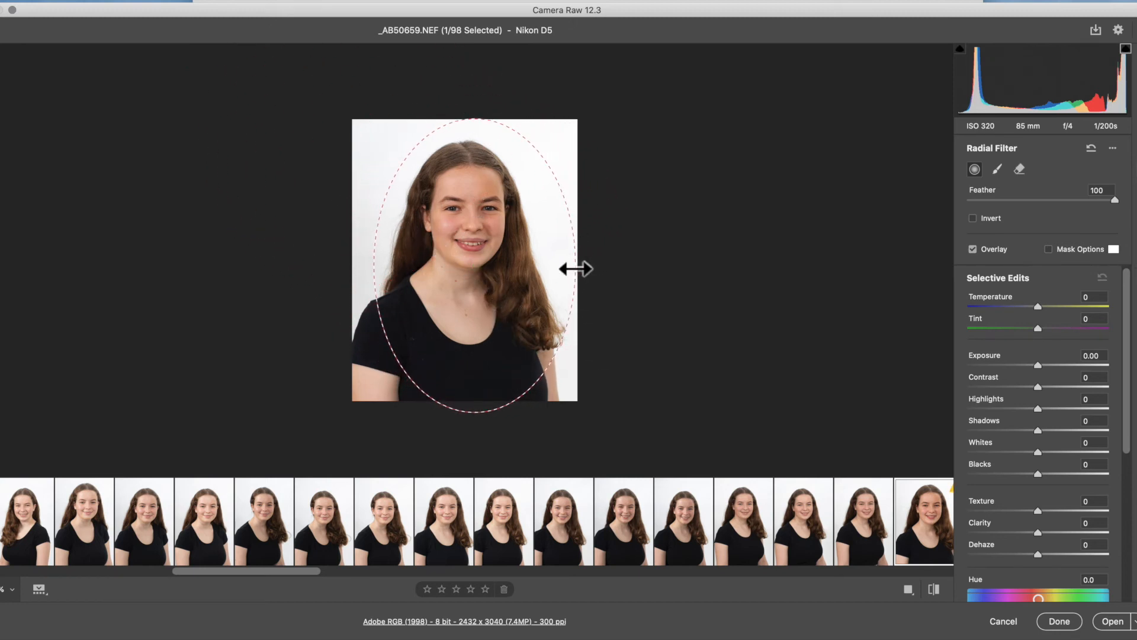
{"action": "mouse_move", "coordinate": [471, 413]}
{"action": "left_mouse_down"}
{"action": "mouse_move", "coordinate": [471, 378]}
{"action": "mouse_move", "coordinate": [472, 393]}
{"action": "left_mouse_up"}
{"action": "left_click_drag", "start_coordinate": [363, 267], "coordinate": [352, 267]}
{"action": "left_click_drag", "start_coordinate": [593, 267], "coordinate": [577, 267]}
{"action": "left_click_drag", "start_coordinate": [372, 267], "coordinate": [364, 267]}
{"action": "left_click_drag", "start_coordinate": [471, 268], "coordinate": [462, 264]}
{"action": "left_click_drag", "start_coordinate": [467, 389], "coordinate": [467, 330]}
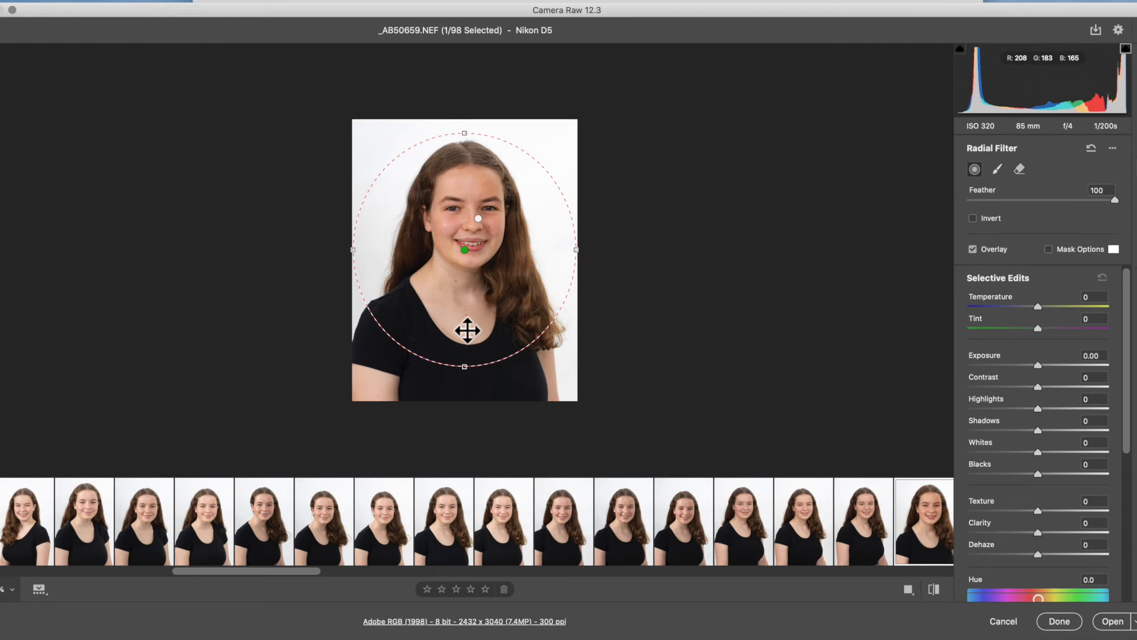
{"action": "left_click_drag", "start_coordinate": [472, 339], "coordinate": [472, 336]}
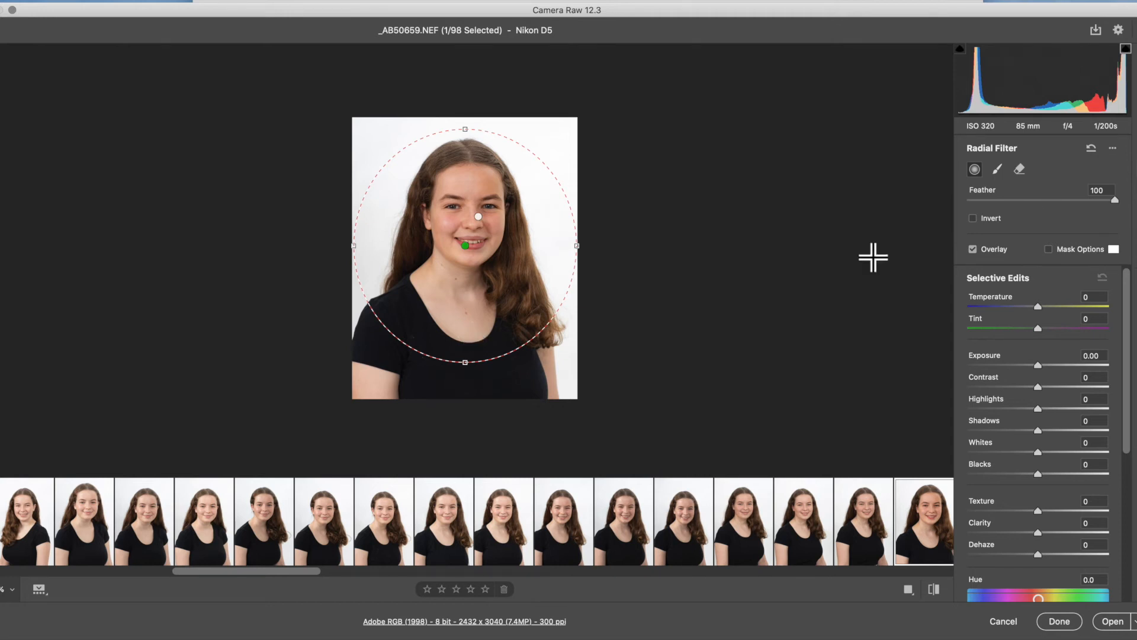
{"action": "left_click", "coordinate": [1136, 57]}
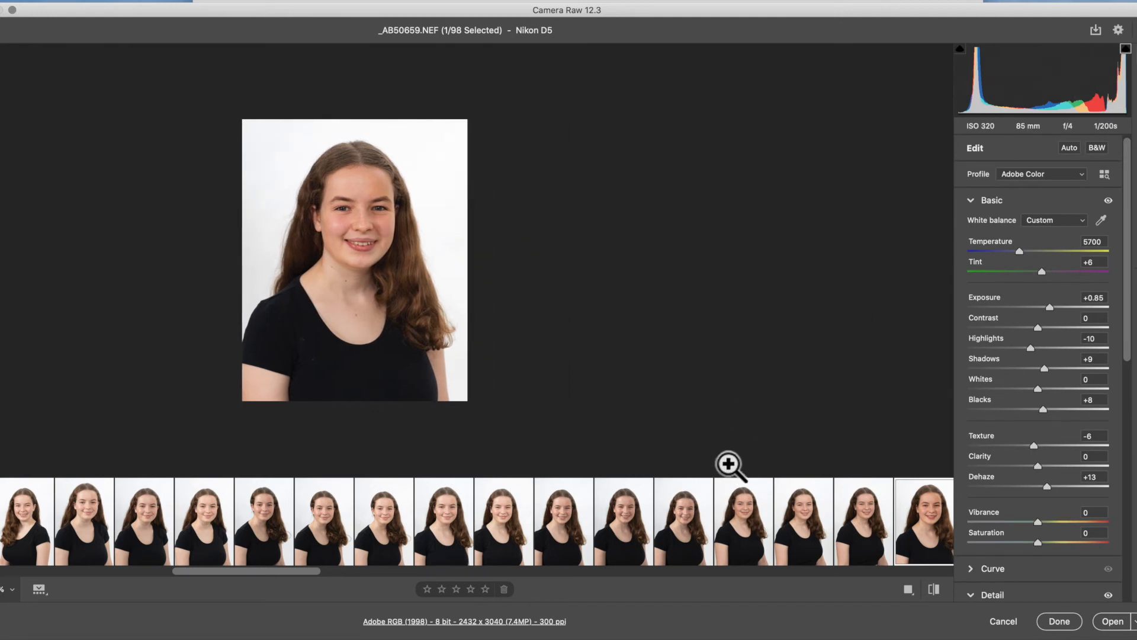
- Look along the filmstrip beyond the cropped portrait, view _AB50661.NEF, and return to _AB50659.NEF
{"action": "scroll", "coordinate": [762, 541], "scroll_direction": "right", "scroll_amount": 2}
{"action": "scroll", "coordinate": [852, 543], "scroll_direction": "right", "scroll_amount": 4}
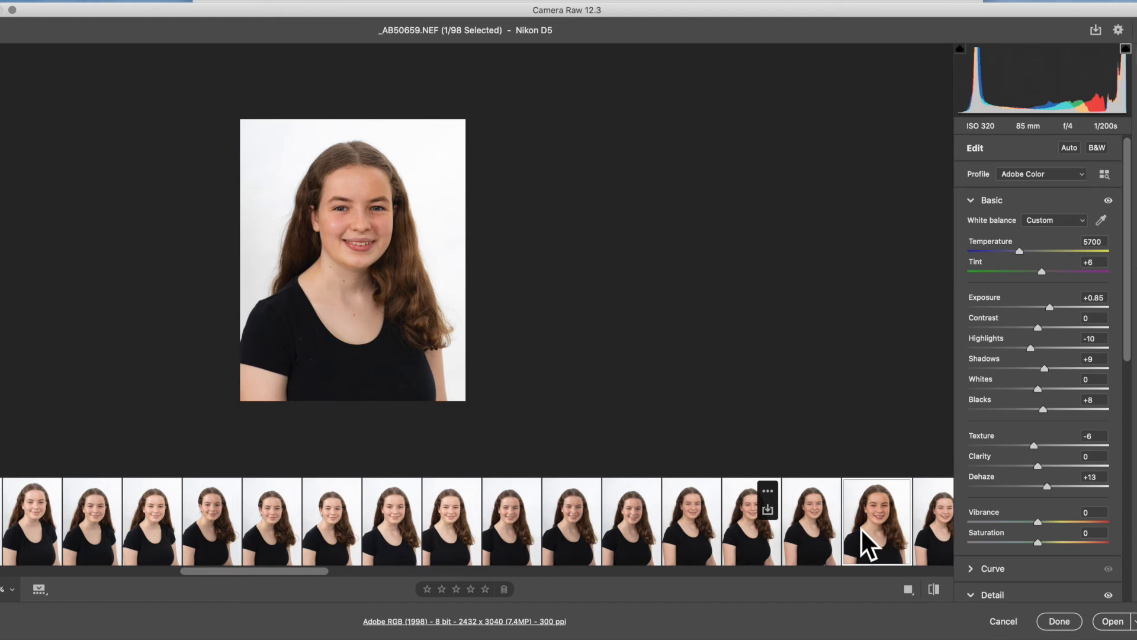
{"action": "scroll", "coordinate": [838, 527], "scroll_direction": "right", "scroll_amount": 5}
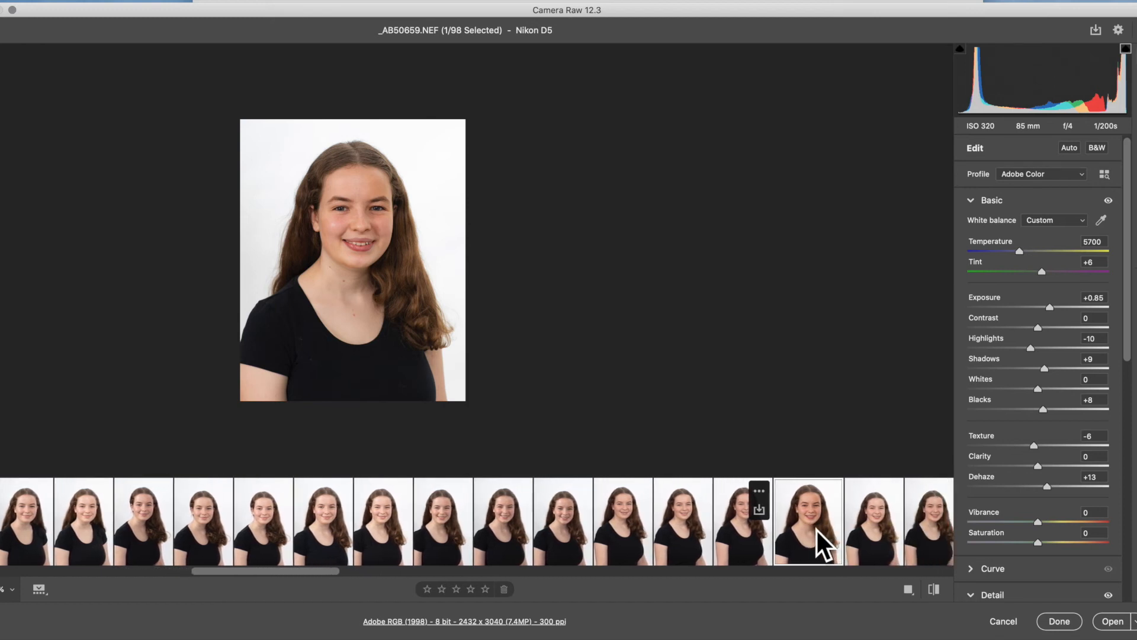
{"action": "left_click", "coordinate": [867, 524]}
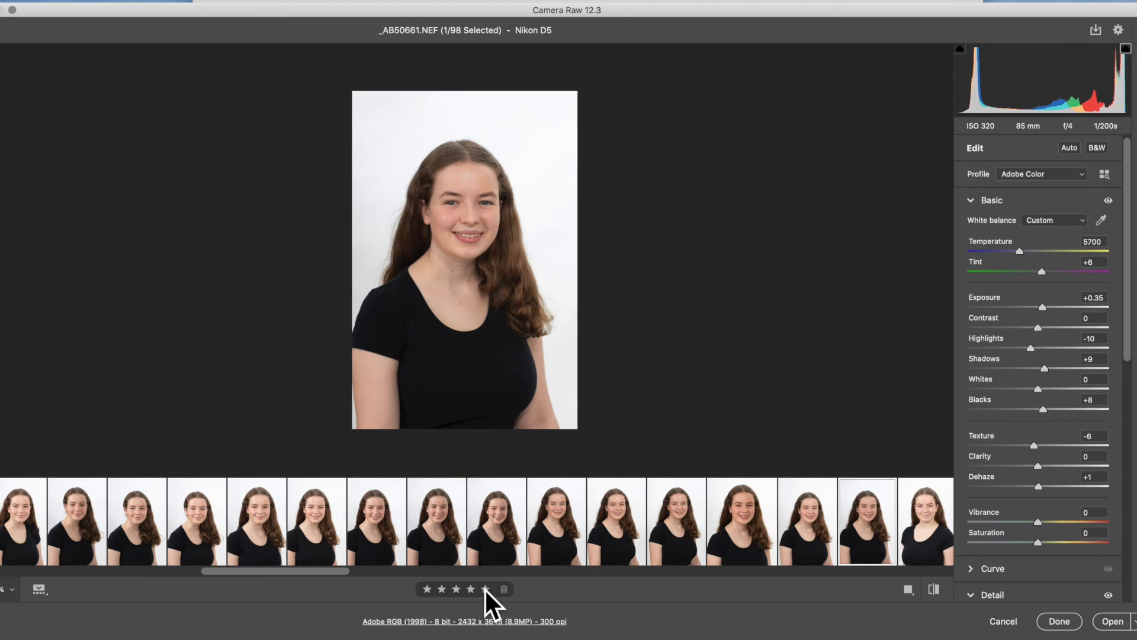
{"action": "left_click", "coordinate": [715, 536]}
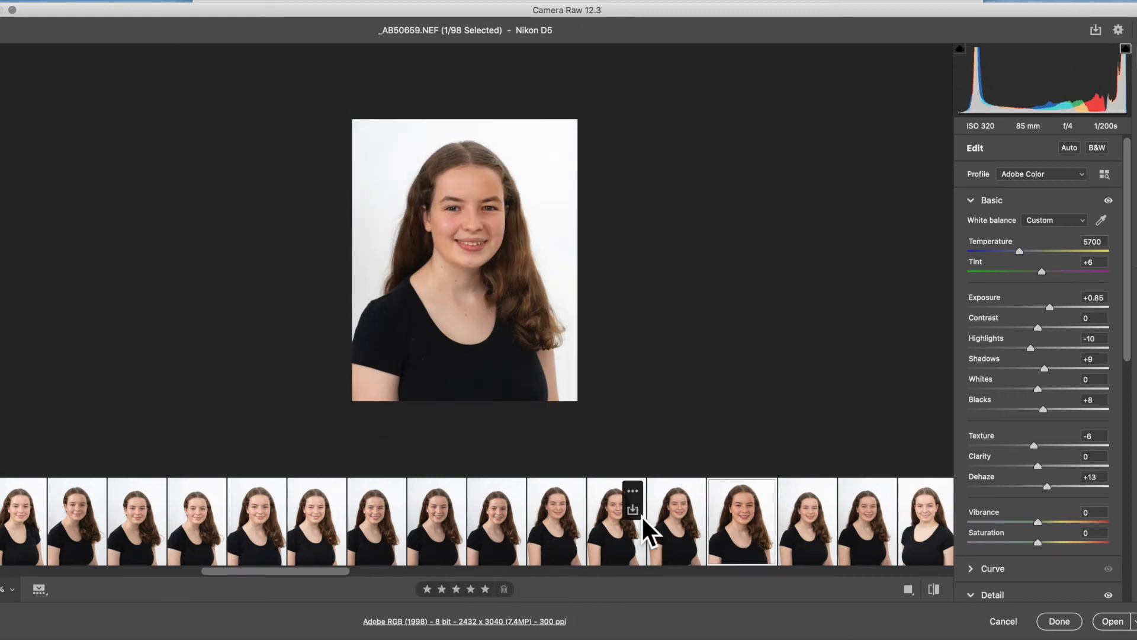
- Review the white-background portraits from _AB50660.NEF to _AB50664.NEF, then look along the filmstrip to the black-background portraits
{"action": "scroll", "coordinate": [641, 514], "scroll_direction": "right", "scroll_amount": 5}
{"action": "scroll", "coordinate": [641, 515], "scroll_direction": "right", "scroll_amount": 5}
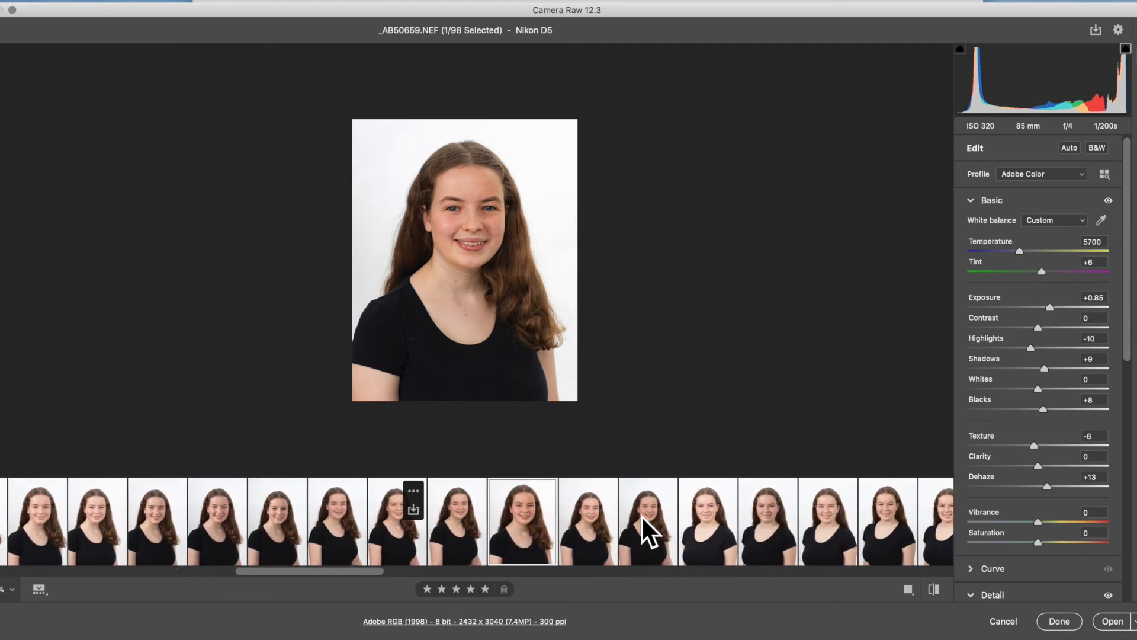
{"action": "left_click", "coordinate": [642, 516]}
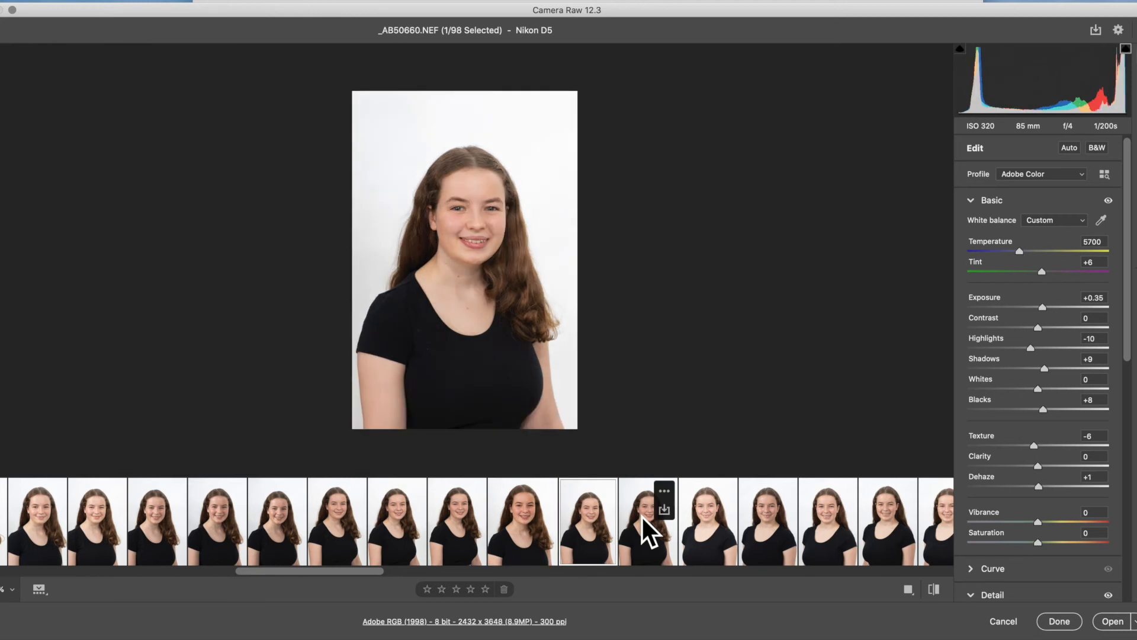
{"action": "key", "text": "Right"}
{"action": "key", "text": "Right"}
{"action": "key", "text": "Right"}
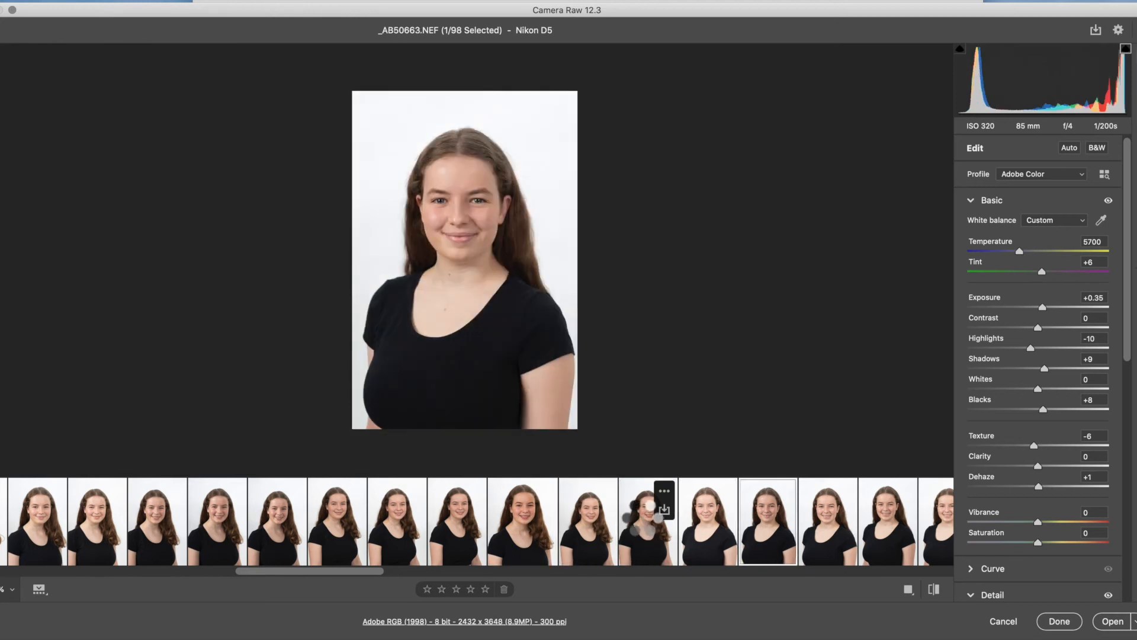
{"action": "scroll", "coordinate": [663, 512], "scroll_direction": "right", "scroll_amount": 15}
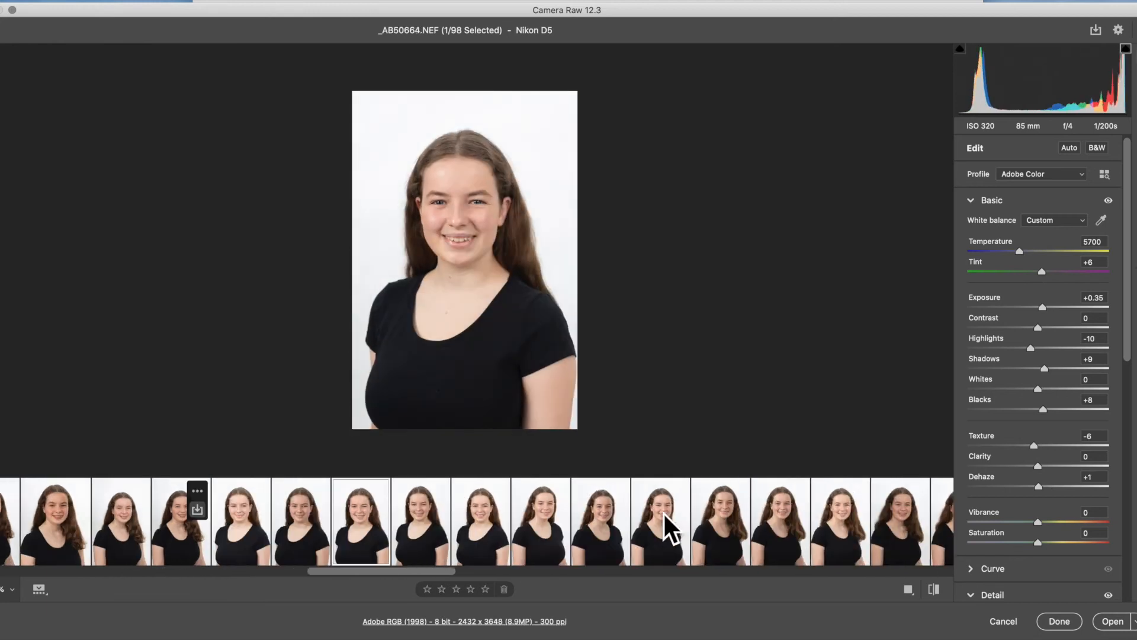
{"action": "scroll", "coordinate": [663, 511], "scroll_direction": "right", "scroll_amount": 5}
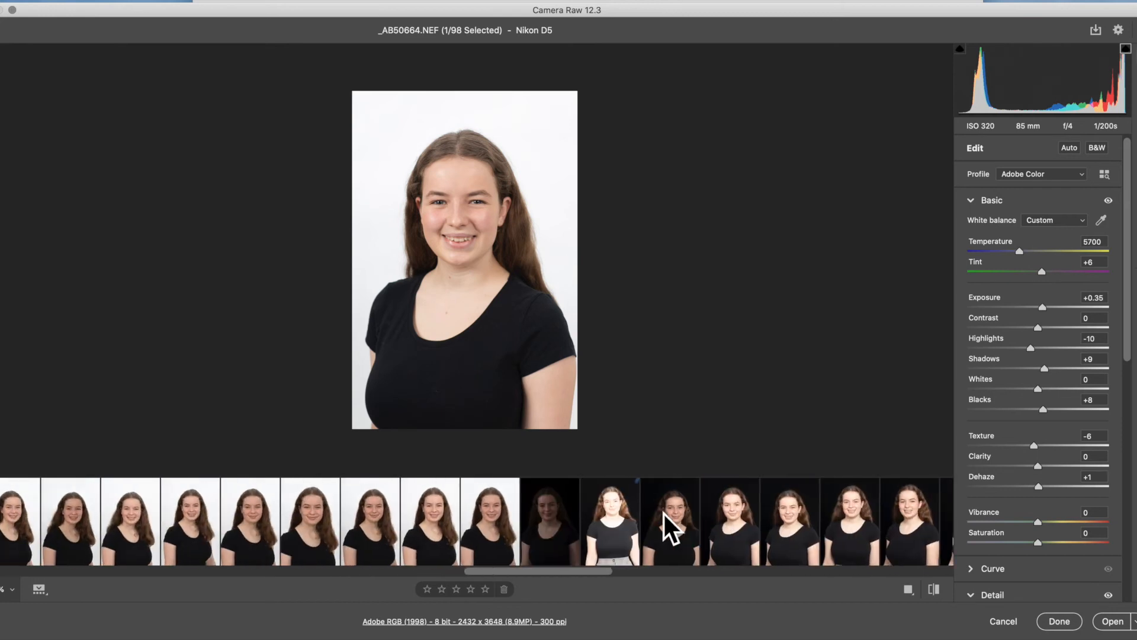
{"action": "scroll", "coordinate": [663, 511], "scroll_direction": "right", "scroll_amount": 5}
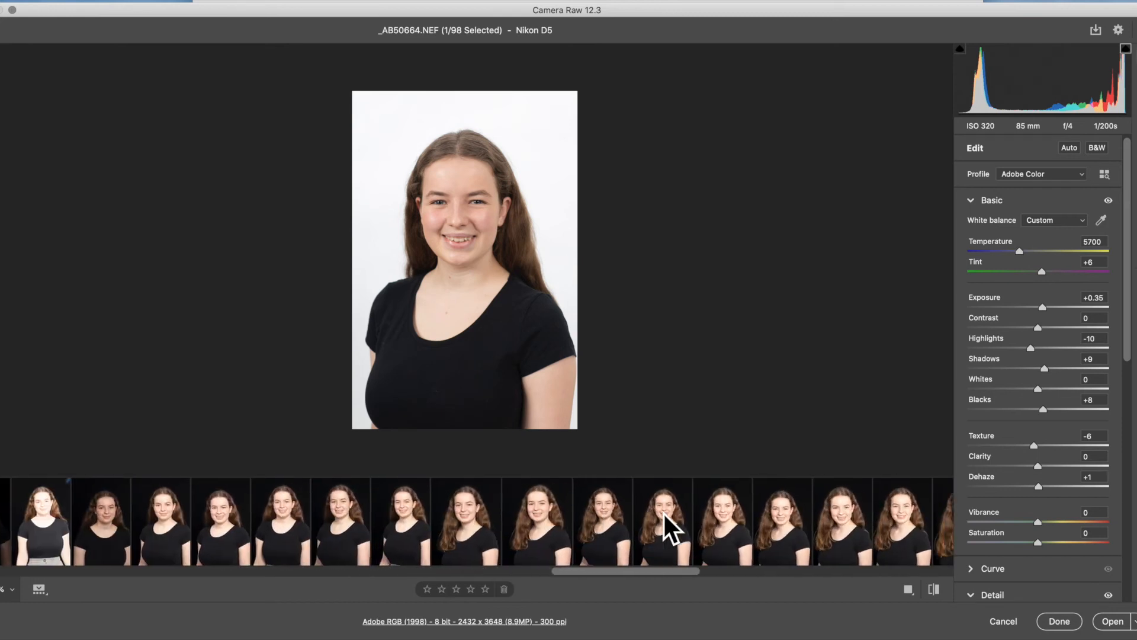
{"action": "scroll", "coordinate": [663, 512], "scroll_direction": "right", "scroll_amount": 3}
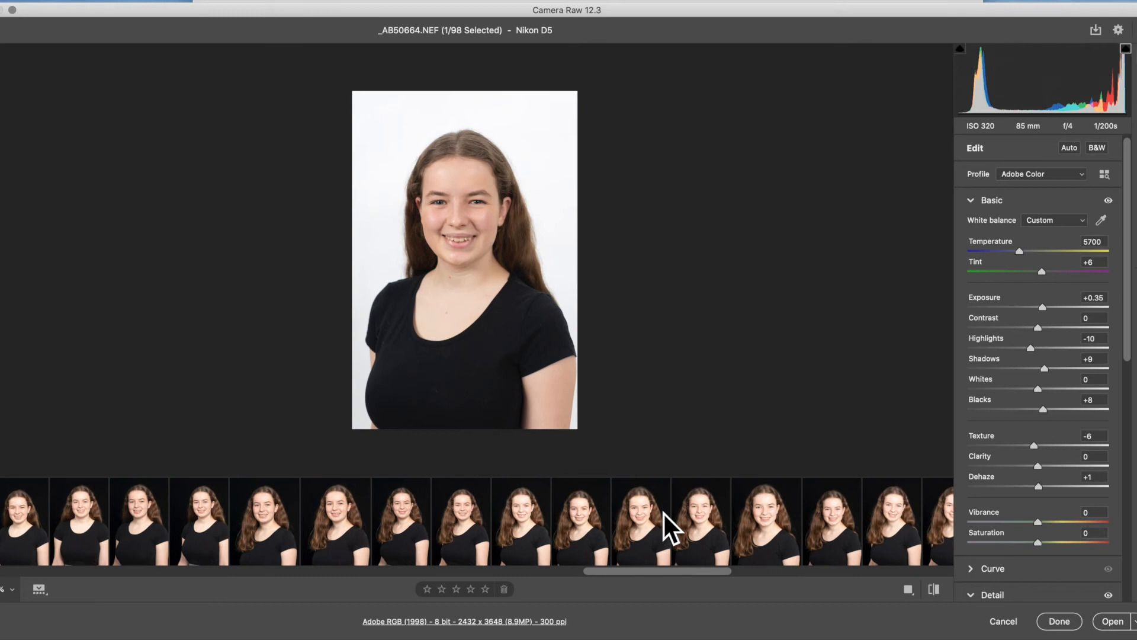
- Compare several black-background portraits, rate _AB50696.NEF five stars and set its Exposure to +0.05
{"action": "left_click", "coordinate": [21, 531]}
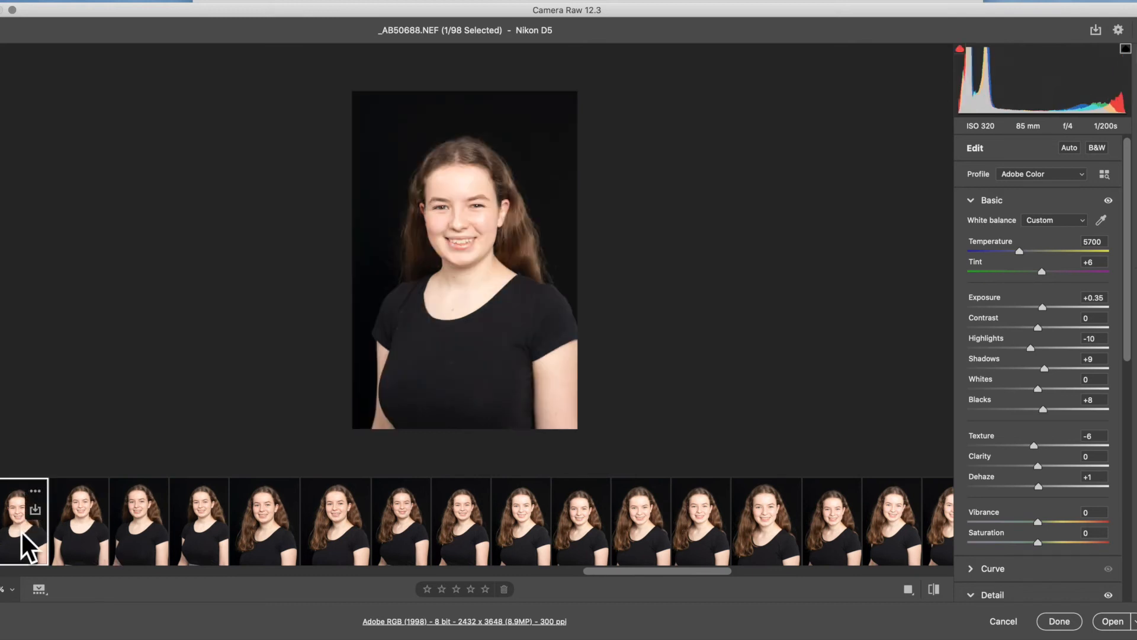
{"action": "left_click", "coordinate": [84, 530]}
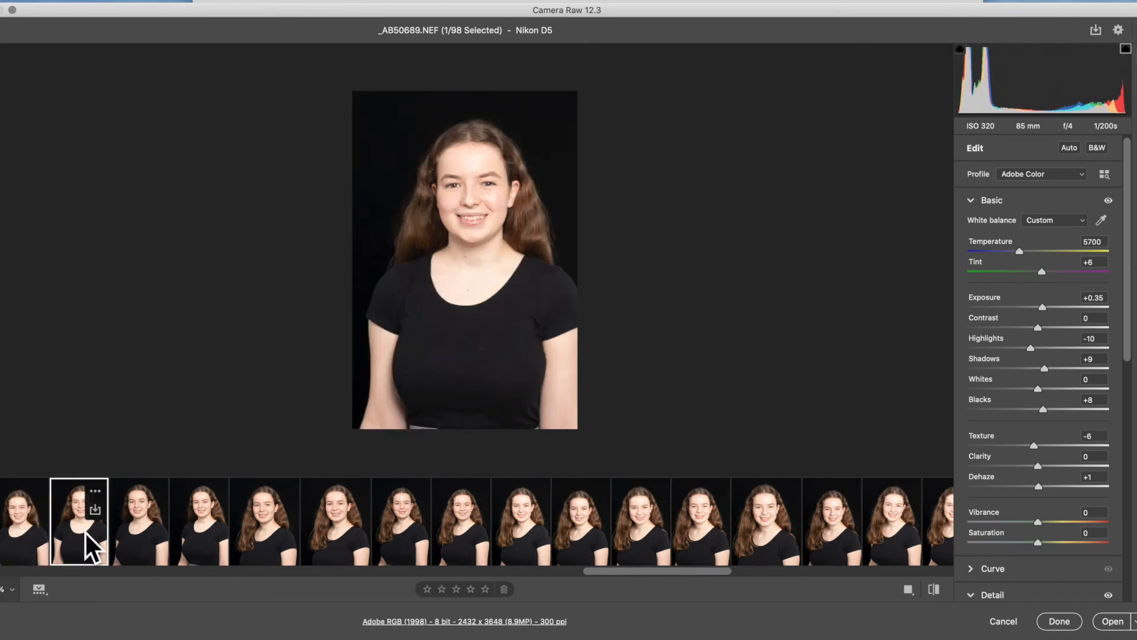
{"action": "left_click", "coordinate": [190, 527]}
{"action": "left_click", "coordinate": [393, 524]}
{"action": "left_click", "coordinate": [544, 524]}
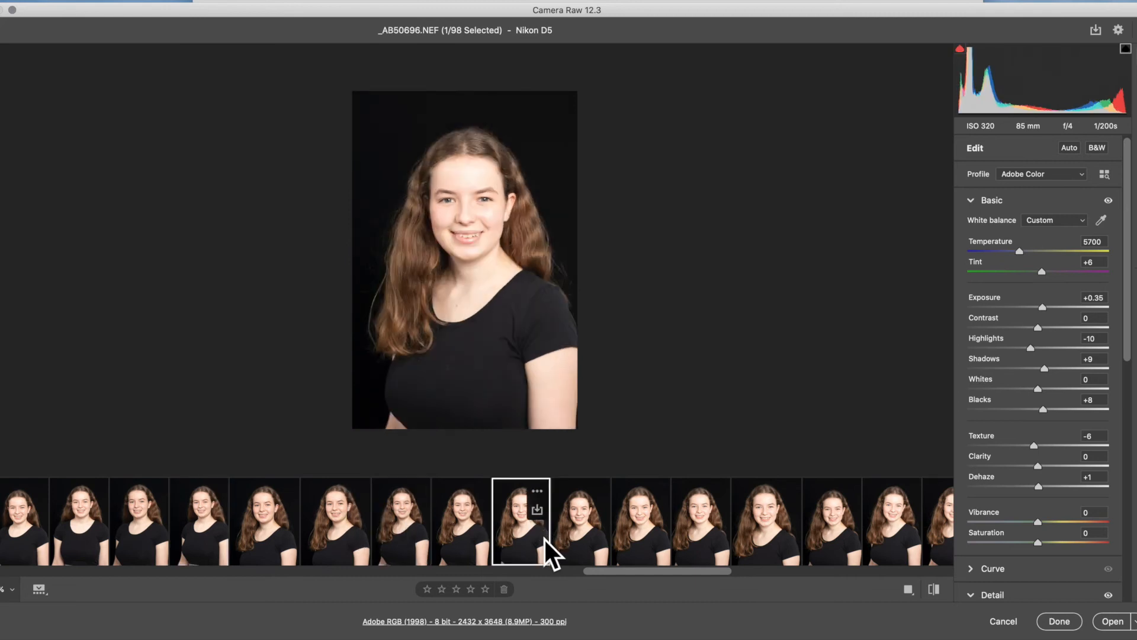
{"action": "left_click", "coordinate": [486, 589]}
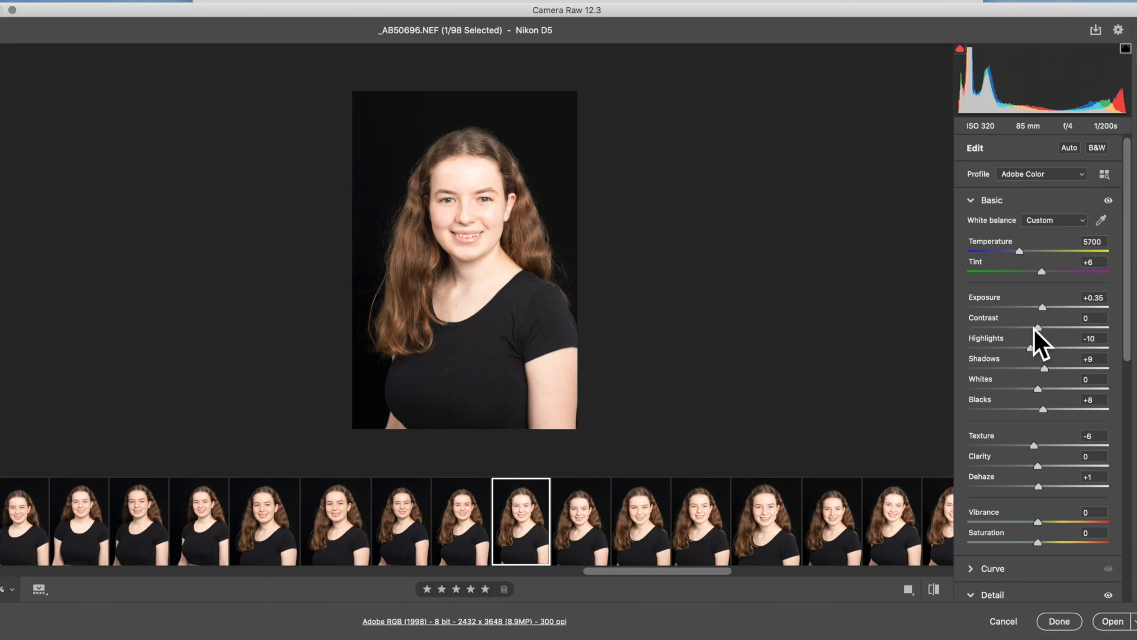
{"action": "left_click_drag", "start_coordinate": [1043, 307], "coordinate": [1038, 308]}
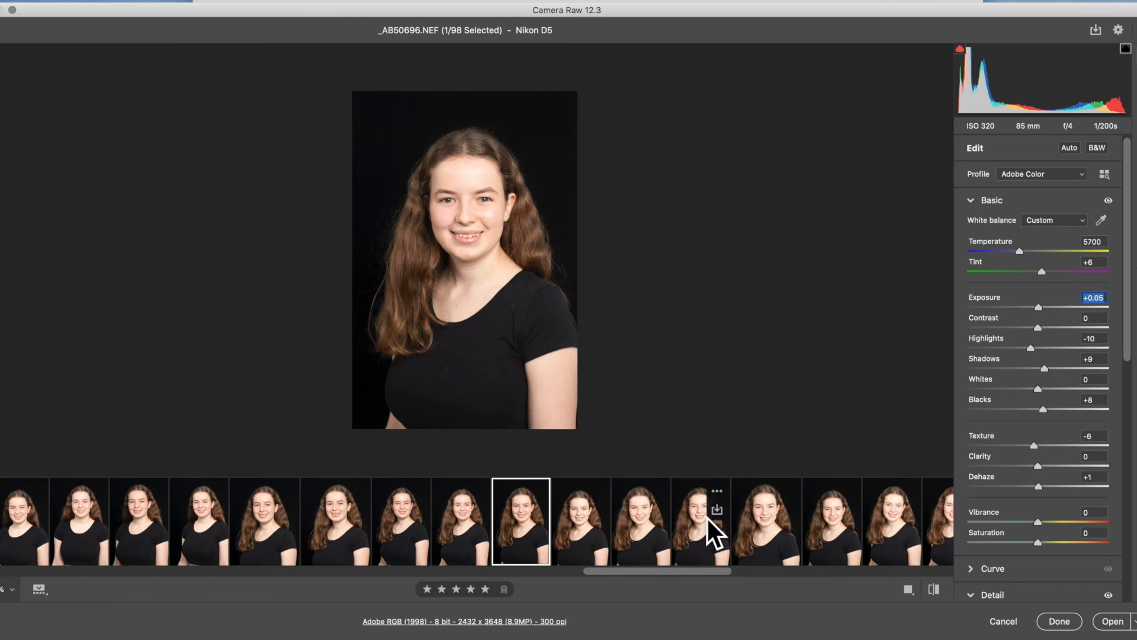
- Crop _AB50696.NEF to the 4 x 5 / 8 x 10 aspect ratio, shift the photo slightly down within the frame, and inspect the face up close
{"action": "scroll", "coordinate": [707, 518], "scroll_direction": "right", "scroll_amount": 10}
{"action": "scroll", "coordinate": [707, 518], "scroll_direction": "right", "scroll_amount": 2}
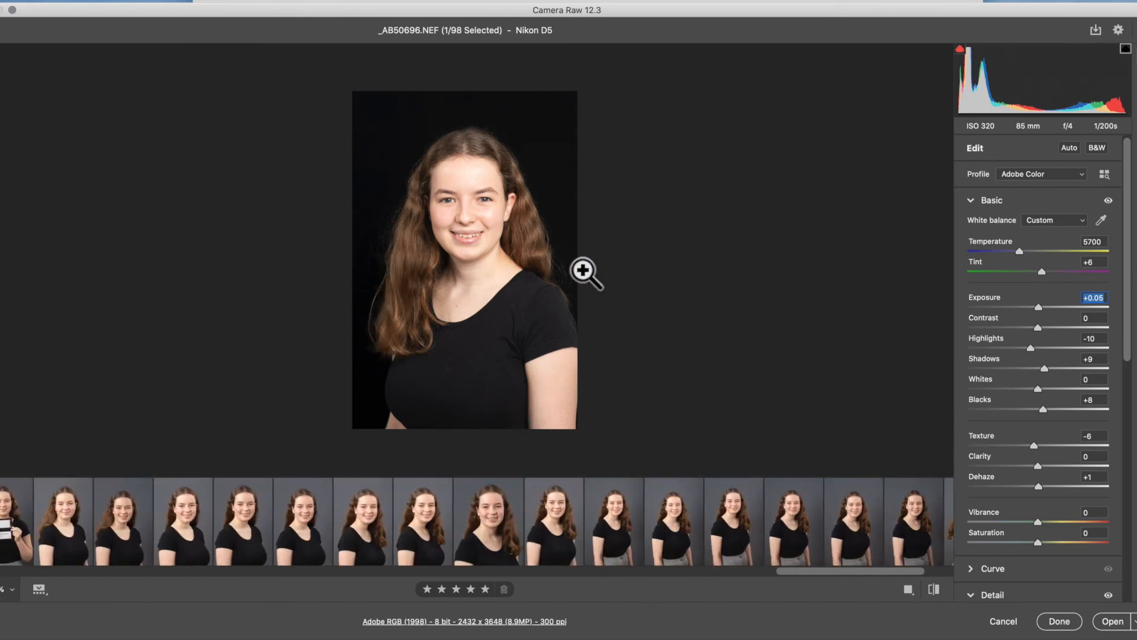
{"action": "mouse_move", "coordinate": [667, 517]}
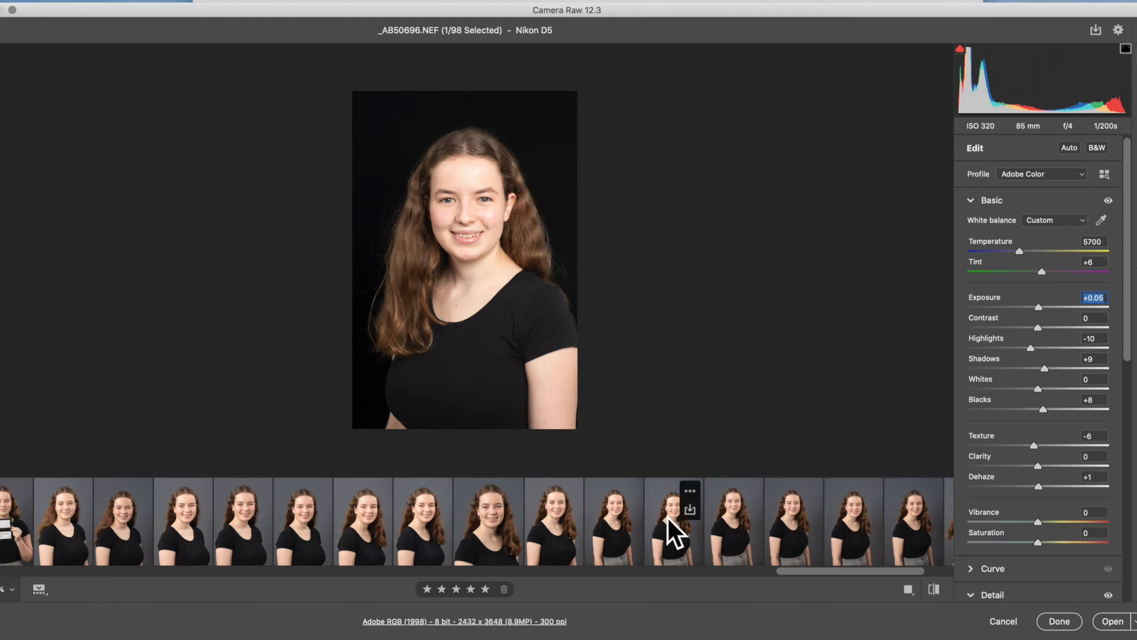
{"action": "scroll", "coordinate": [667, 517], "scroll_direction": "right", "scroll_amount": 3}
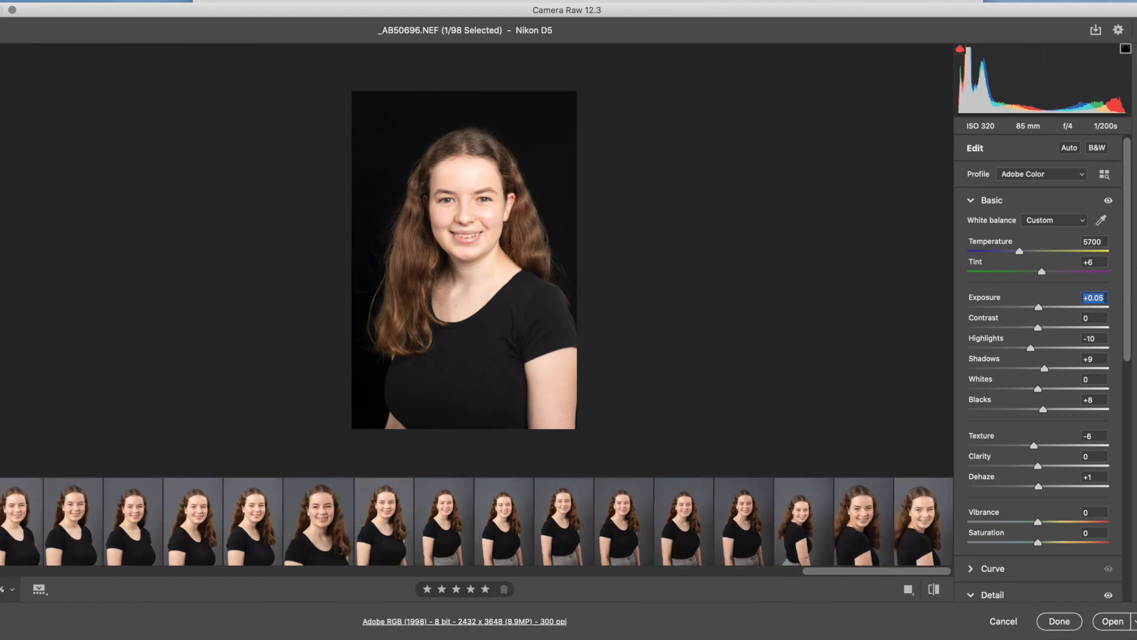
{"action": "key", "text": "c"}
{"action": "left_click", "coordinate": [1069, 172]}
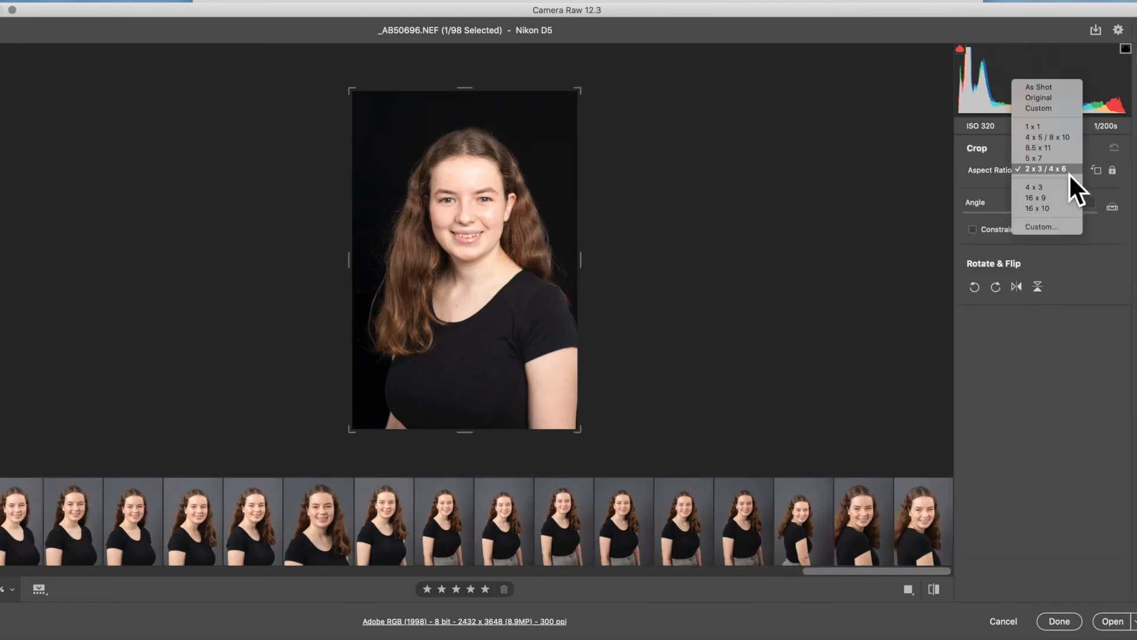
{"action": "left_click", "coordinate": [1059, 136]}
{"action": "left_click_drag", "start_coordinate": [528, 341], "coordinate": [527, 352]}
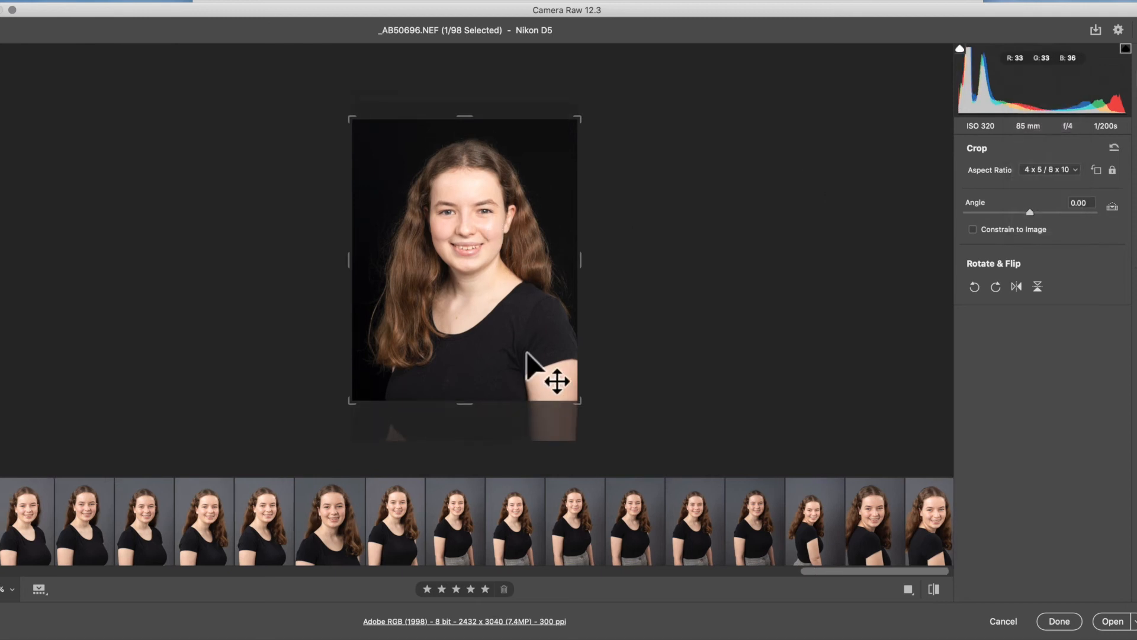
{"action": "key", "text": "Return"}
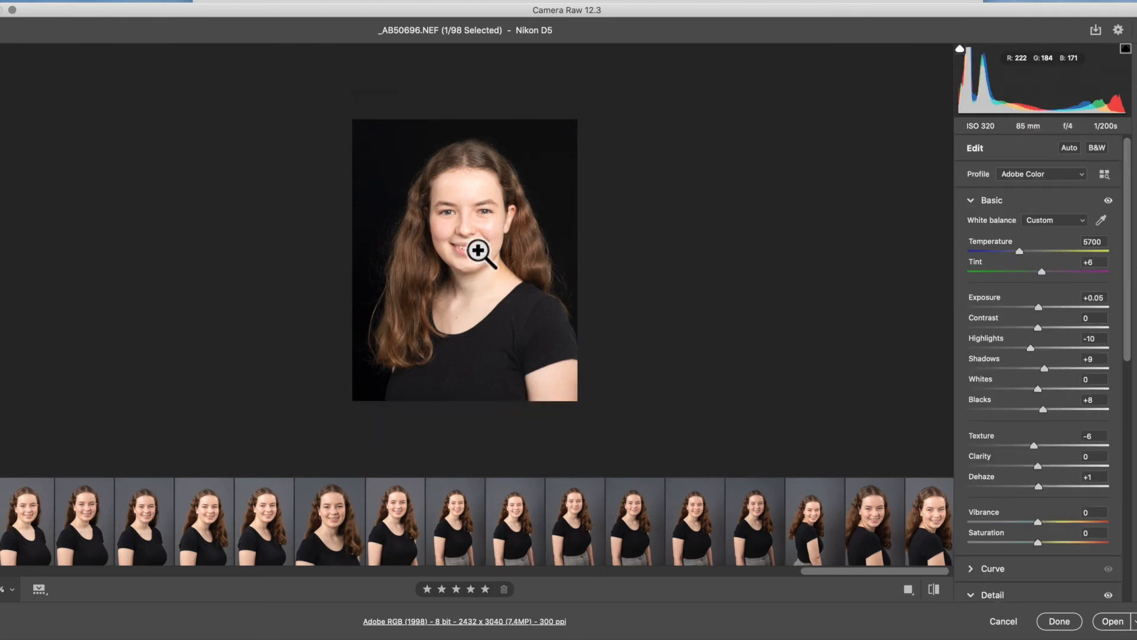
{"action": "left_click", "coordinate": [460, 184]}
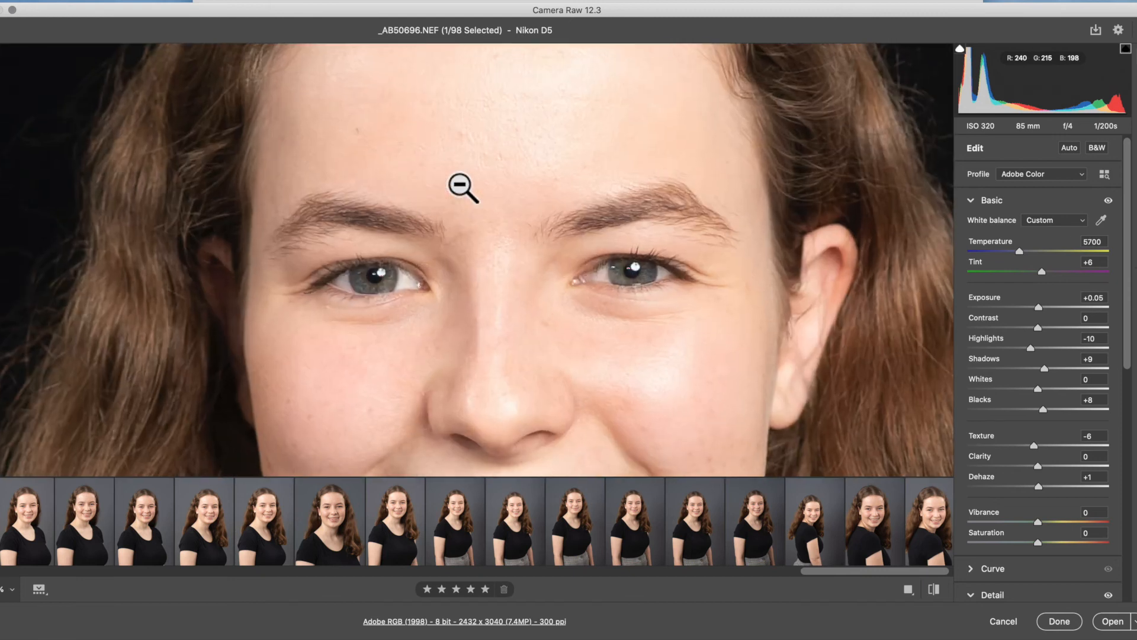
{"action": "left_click", "coordinate": [522, 371]}
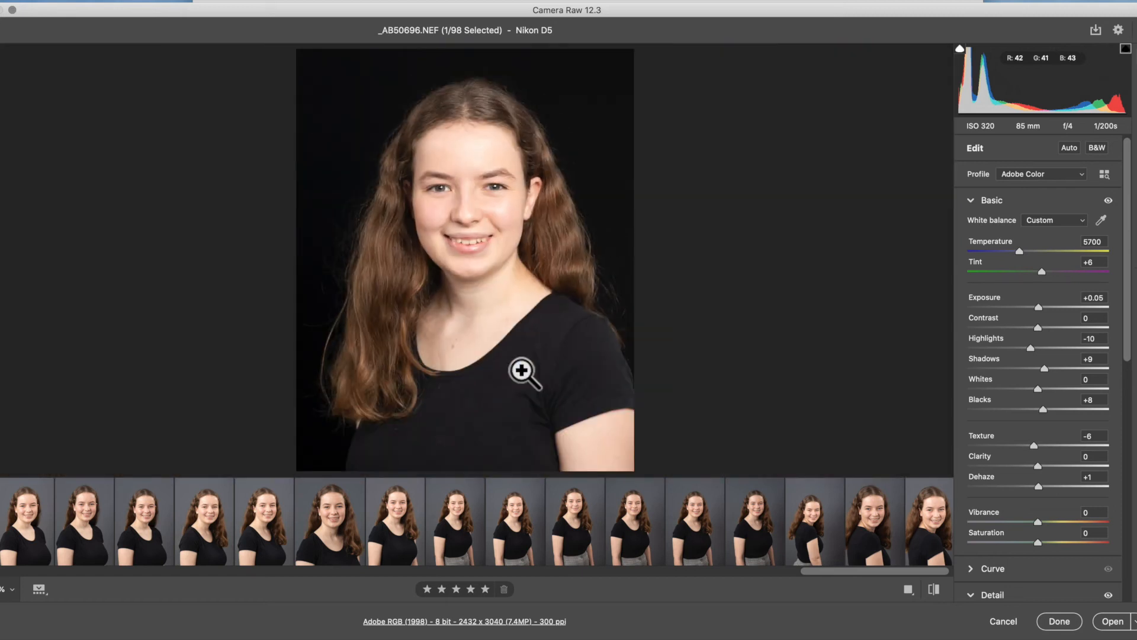
- Sample the white balance from the grey card in _AB50708.NEF, set Exposure to +0.20, and sample the card again
{"action": "scroll", "coordinate": [767, 535], "scroll_direction": "right", "scroll_amount": 1}
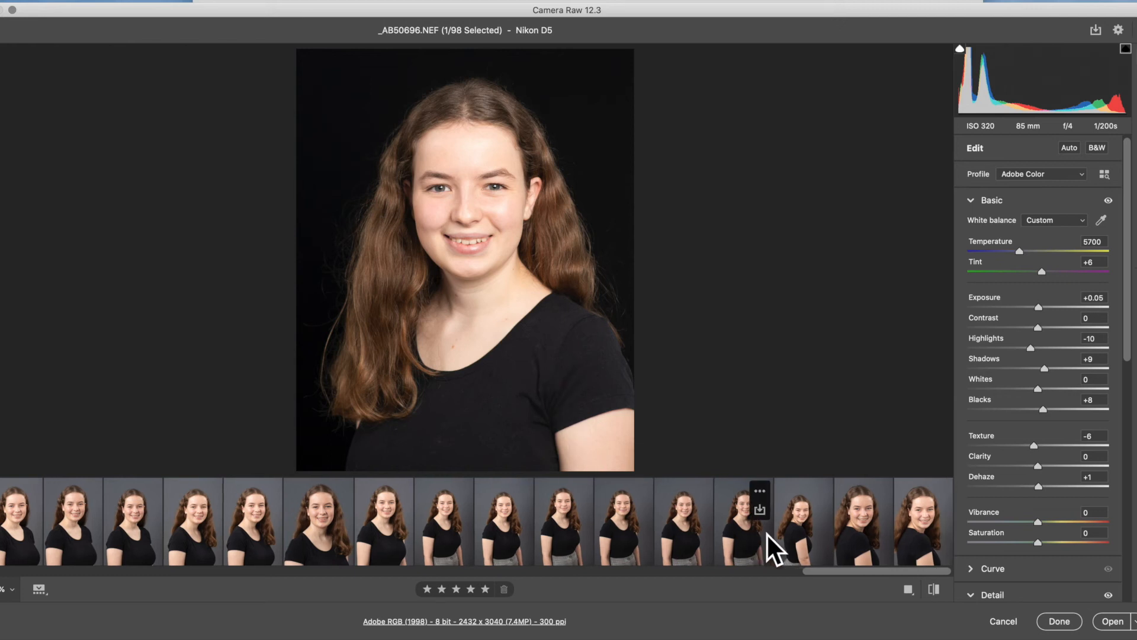
{"action": "scroll", "coordinate": [304, 516], "scroll_direction": "left", "scroll_amount": 8}
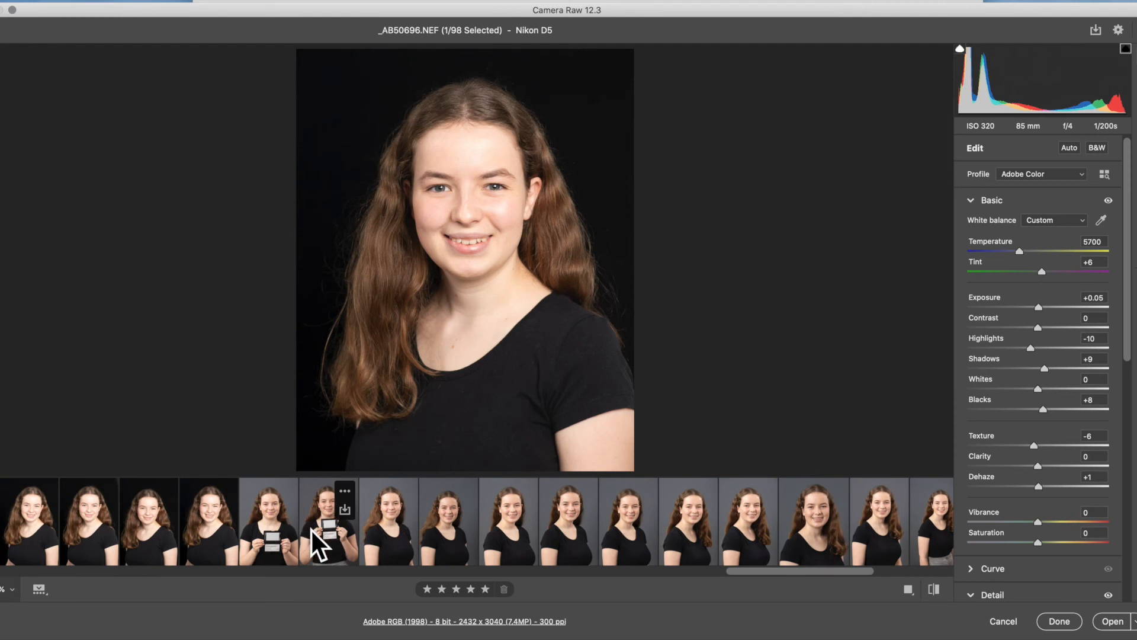
{"action": "left_click", "coordinate": [322, 534]}
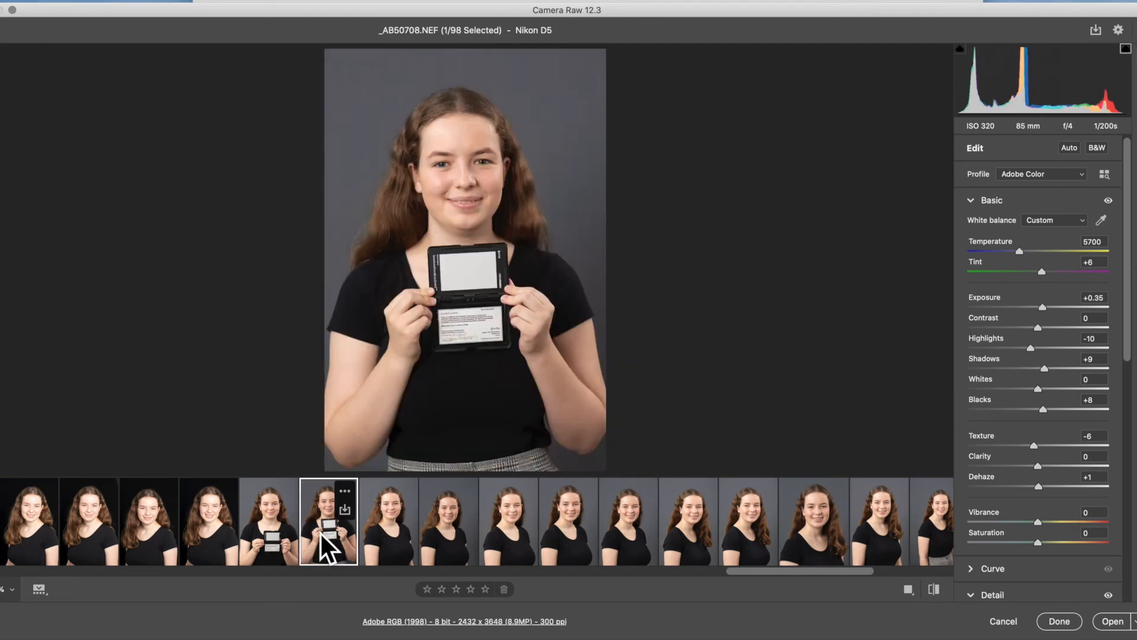
{"action": "left_click", "coordinate": [1100, 220]}
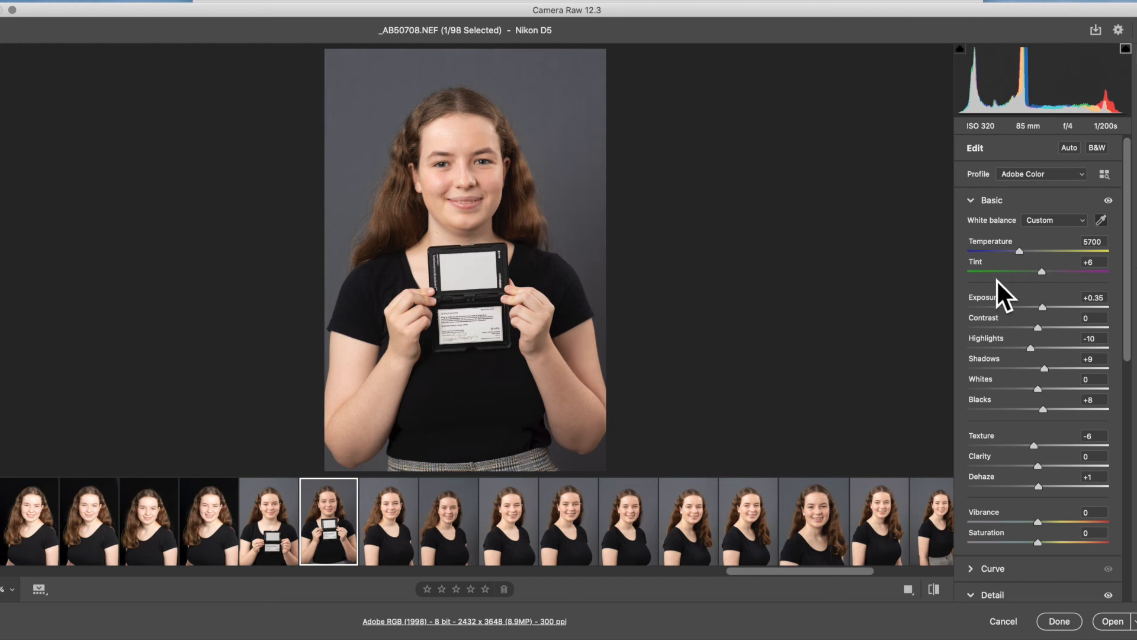
{"action": "left_click", "coordinate": [476, 271]}
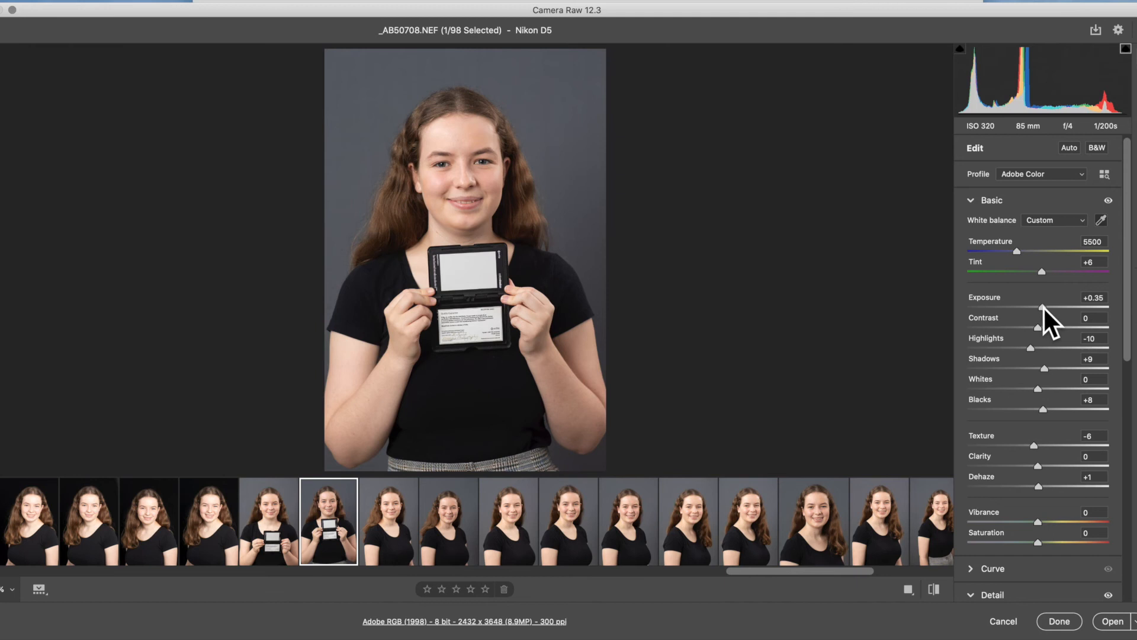
{"action": "left_click_drag", "start_coordinate": [1043, 307], "coordinate": [1041, 307]}
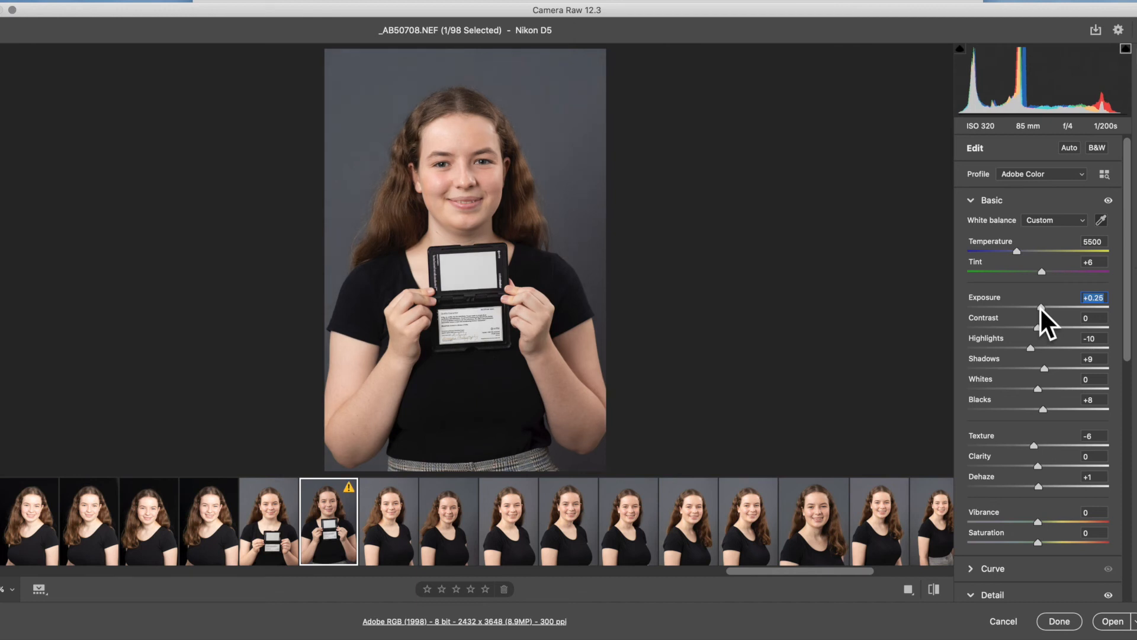
{"action": "left_click", "coordinate": [470, 272]}
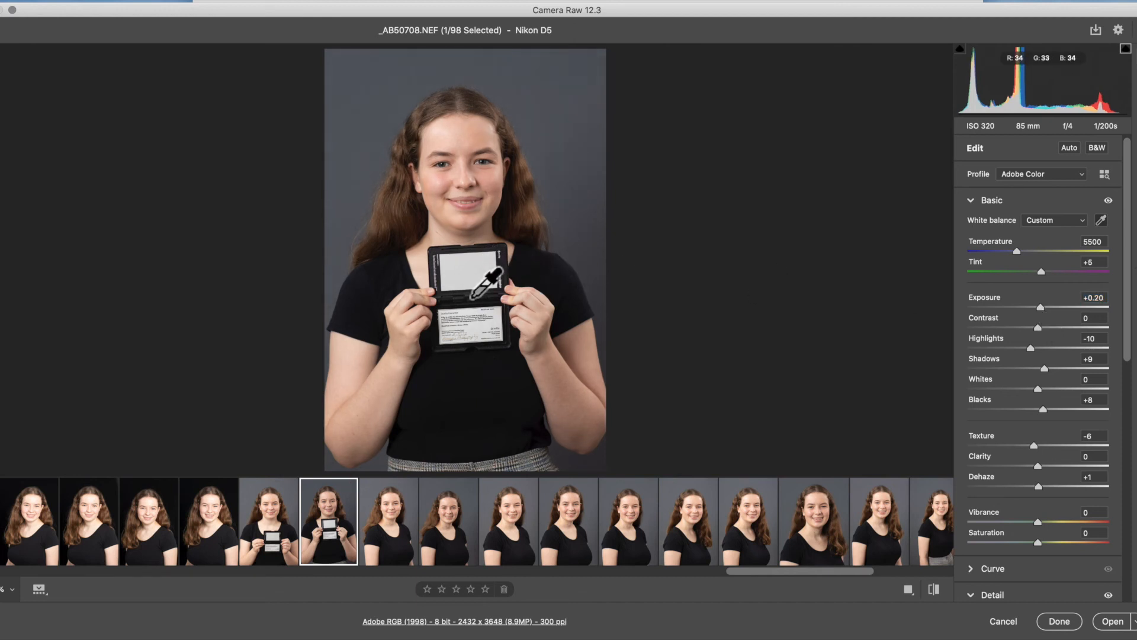
- Compare _AB50709.NEF with the grey card shot before it and set the Exposure of _AB50709.NEF to +0.05
{"action": "left_click", "coordinate": [386, 531]}
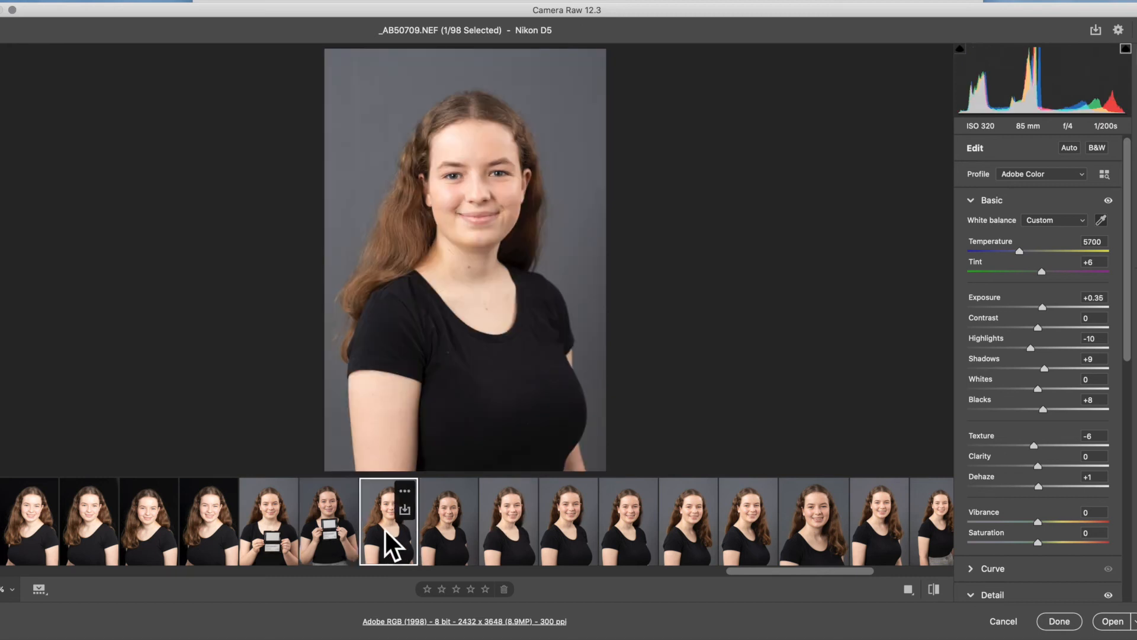
{"action": "left_click", "coordinate": [340, 527]}
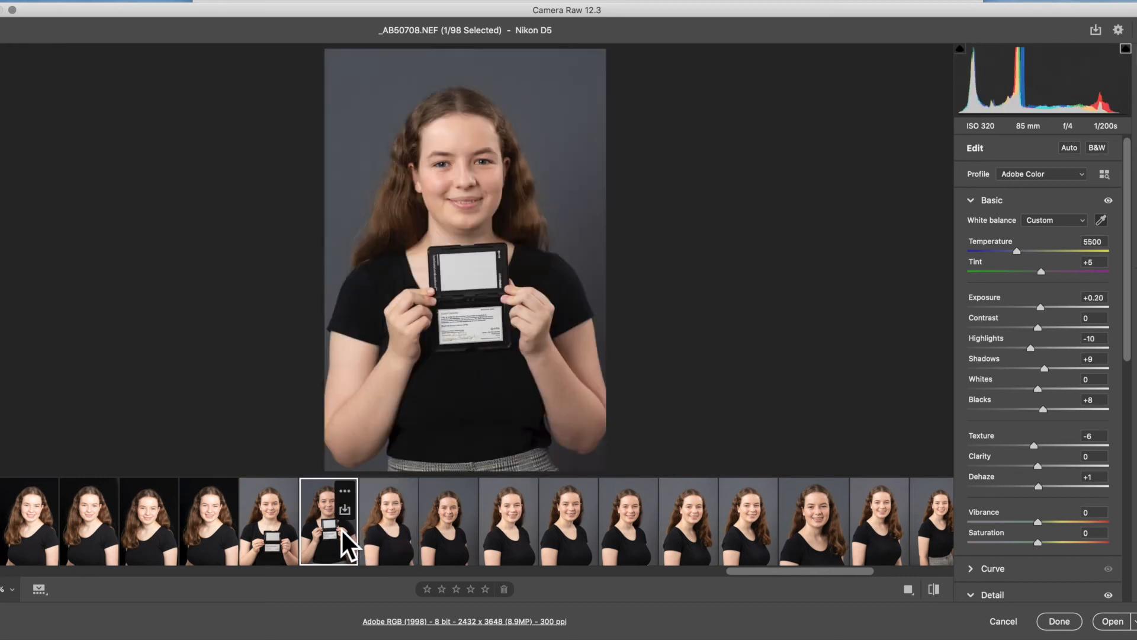
{"action": "left_click", "coordinate": [400, 530]}
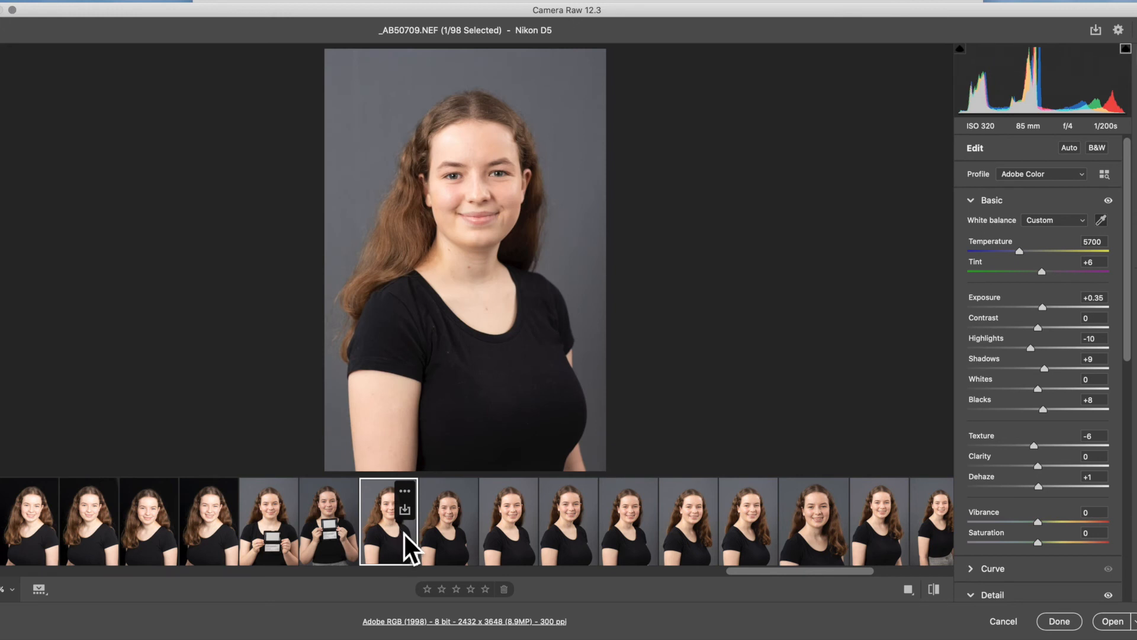
{"action": "left_click_drag", "start_coordinate": [1043, 308], "coordinate": [1038, 310]}
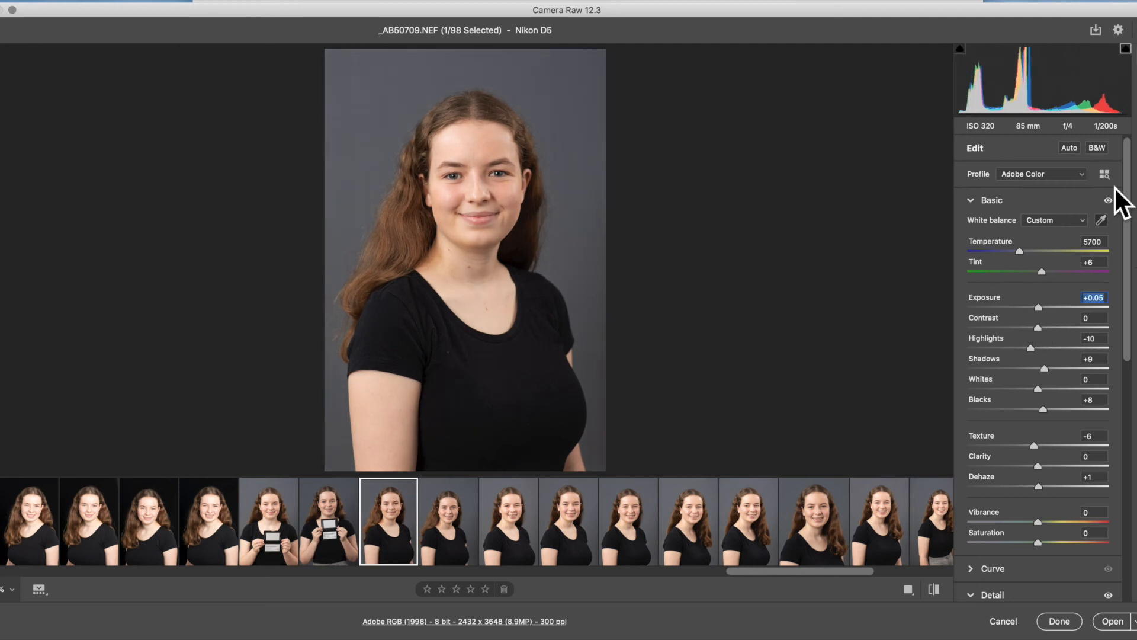
- Add an inverted radial filter with Exposure -0.70 around the head and chest on _AB50709.NEF, tilted and shifted towards the long hair
{"action": "left_click", "coordinate": [1136, 170]}
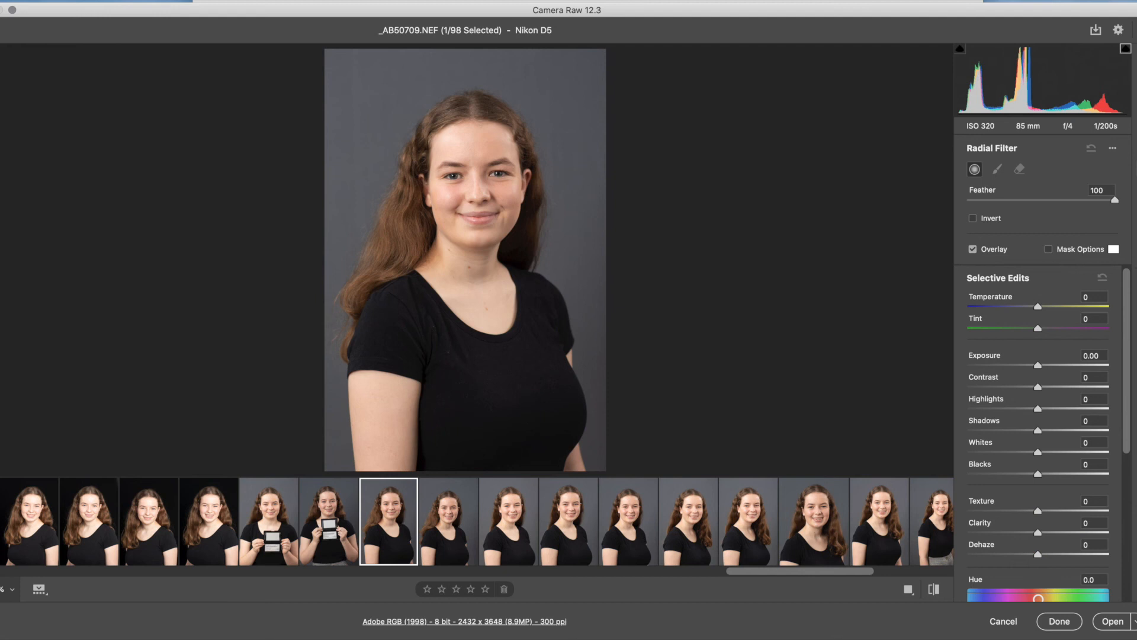
{"action": "mouse_move", "coordinate": [500, 241]}
{"action": "left_mouse_down"}
{"action": "mouse_move", "coordinate": [429, 137]}
{"action": "mouse_move", "coordinate": [480, 234]}
{"action": "left_mouse_up"}
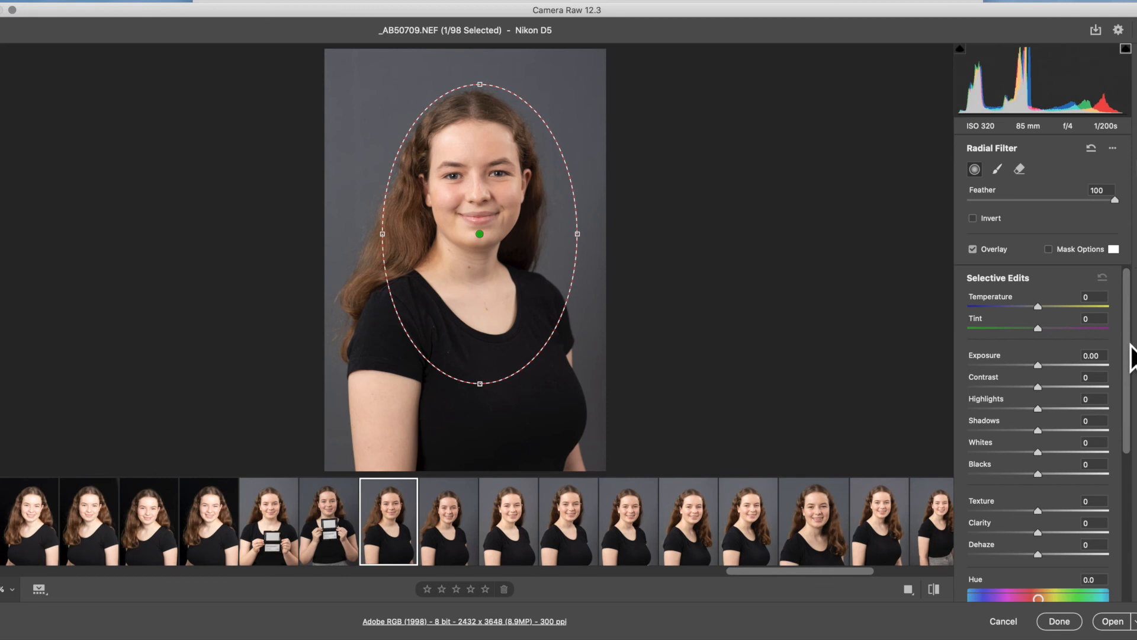
{"action": "left_click", "coordinate": [973, 219]}
{"action": "left_click_drag", "start_coordinate": [1036, 365], "coordinate": [1025, 379]}
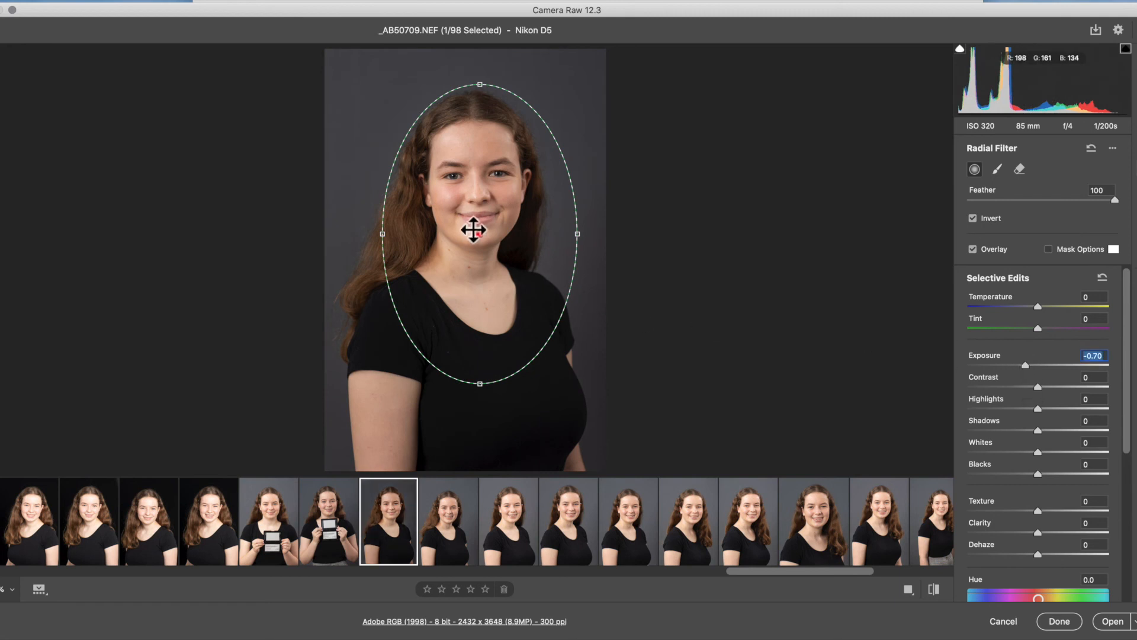
{"action": "left_click_drag", "start_coordinate": [520, 386], "coordinate": [495, 396]}
{"action": "left_click_drag", "start_coordinate": [475, 231], "coordinate": [453, 240]}
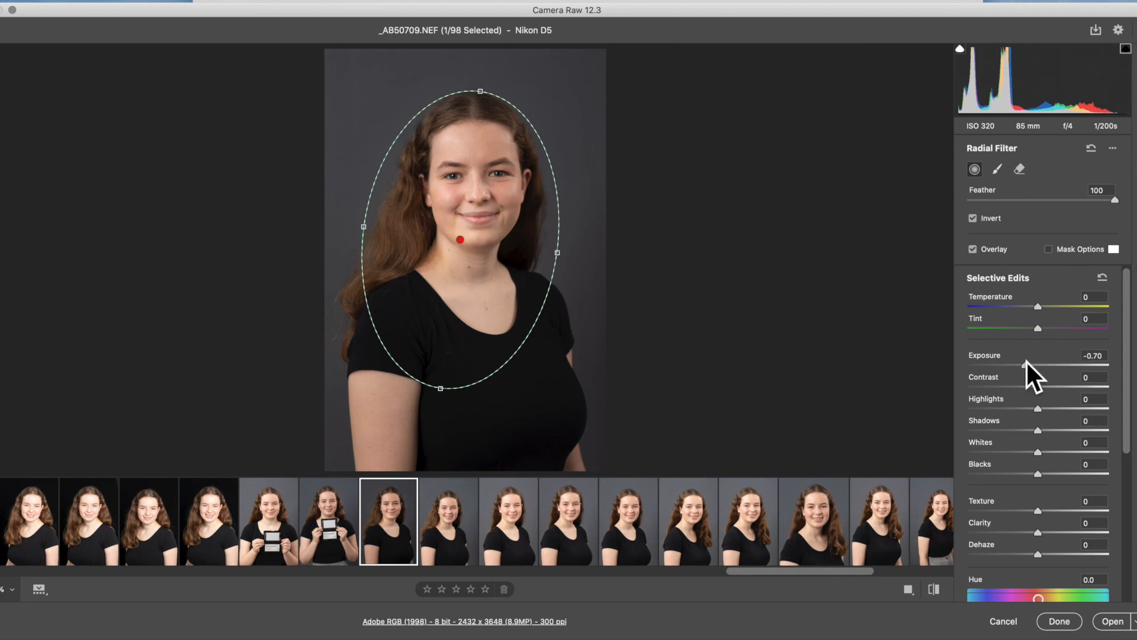
- Set the Exposure of the radial filter on _AB50709.NEF to -0.90 and rate the photo five stars
{"action": "mouse_move", "coordinate": [1025, 366]}
{"action": "left_mouse_down"}
{"action": "mouse_move", "coordinate": [1013, 366]}
{"action": "mouse_move", "coordinate": [1023, 365]}
{"action": "left_mouse_up"}
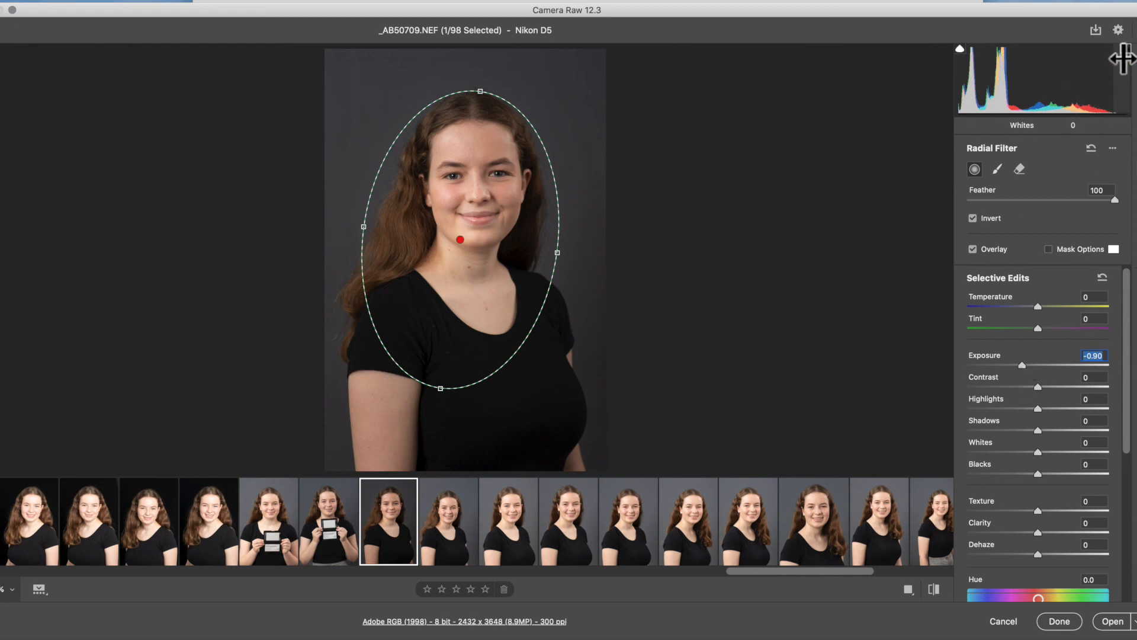
{"action": "left_click", "coordinate": [1136, 55]}
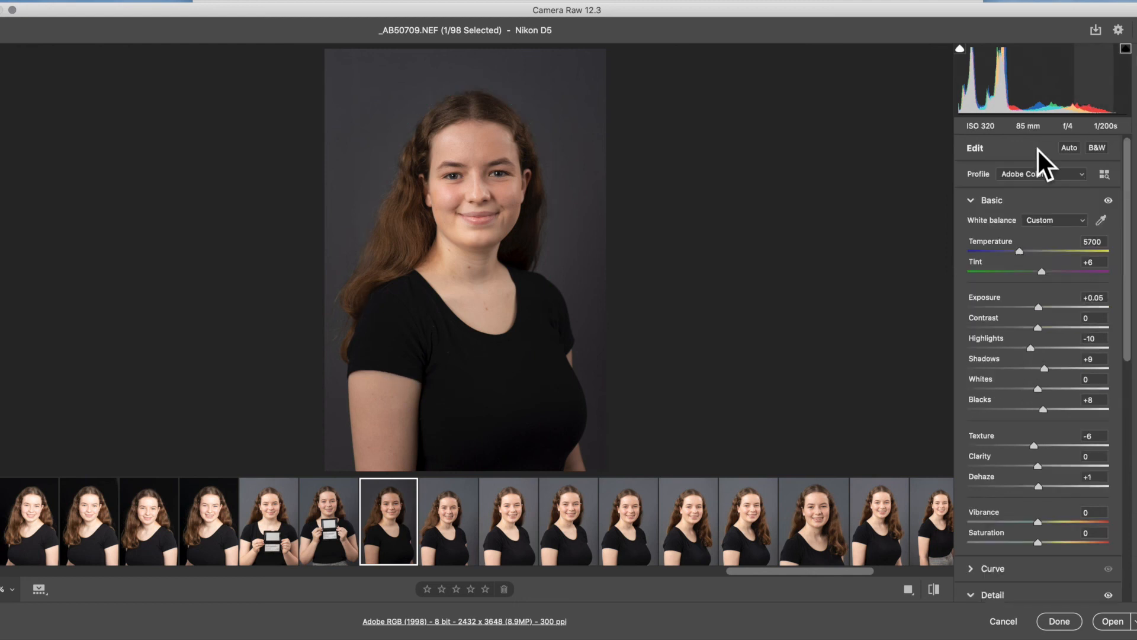
{"action": "left_click", "coordinate": [485, 588]}
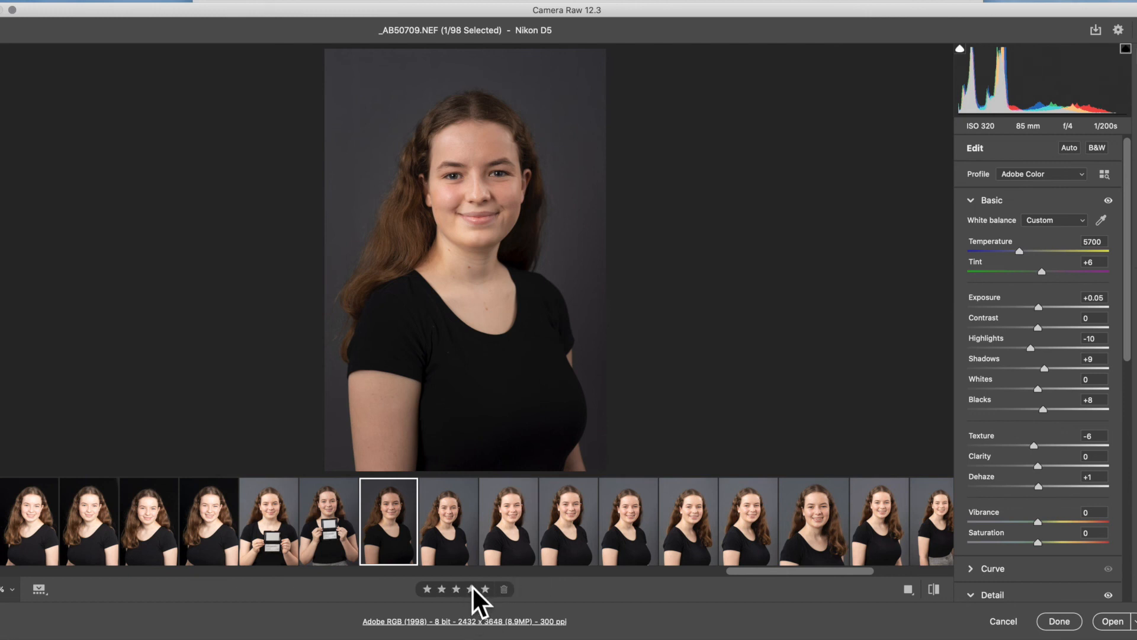
- Browse the grey-background portraits and crop _AB50722.NEF to the 4 x 5 / 8 x 10 aspect ratio, framed tighter on the head and upper body
{"action": "scroll", "coordinate": [557, 519], "scroll_direction": "right", "scroll_amount": 5}
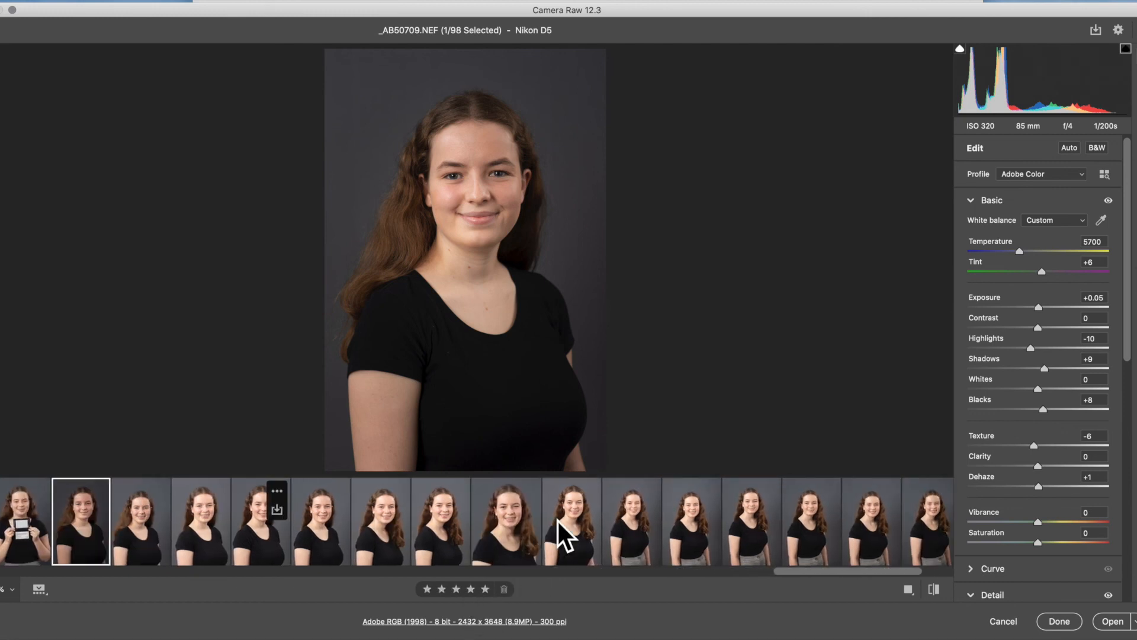
{"action": "left_click", "coordinate": [508, 531]}
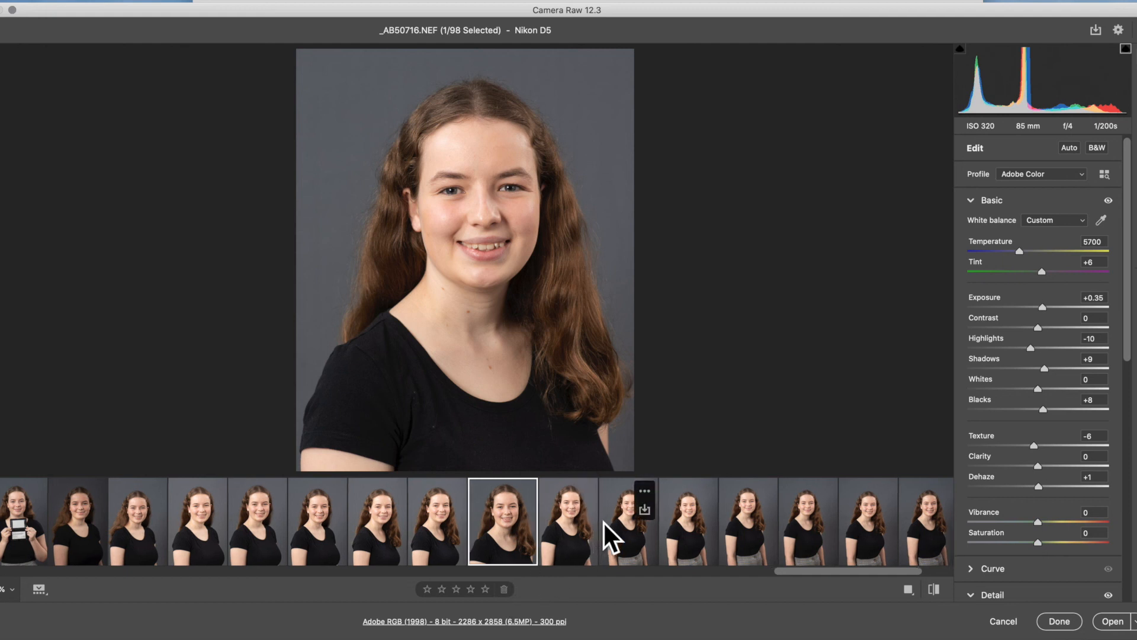
{"action": "scroll", "coordinate": [603, 521], "scroll_direction": "right", "scroll_amount": 5}
{"action": "left_click", "coordinate": [611, 538]}
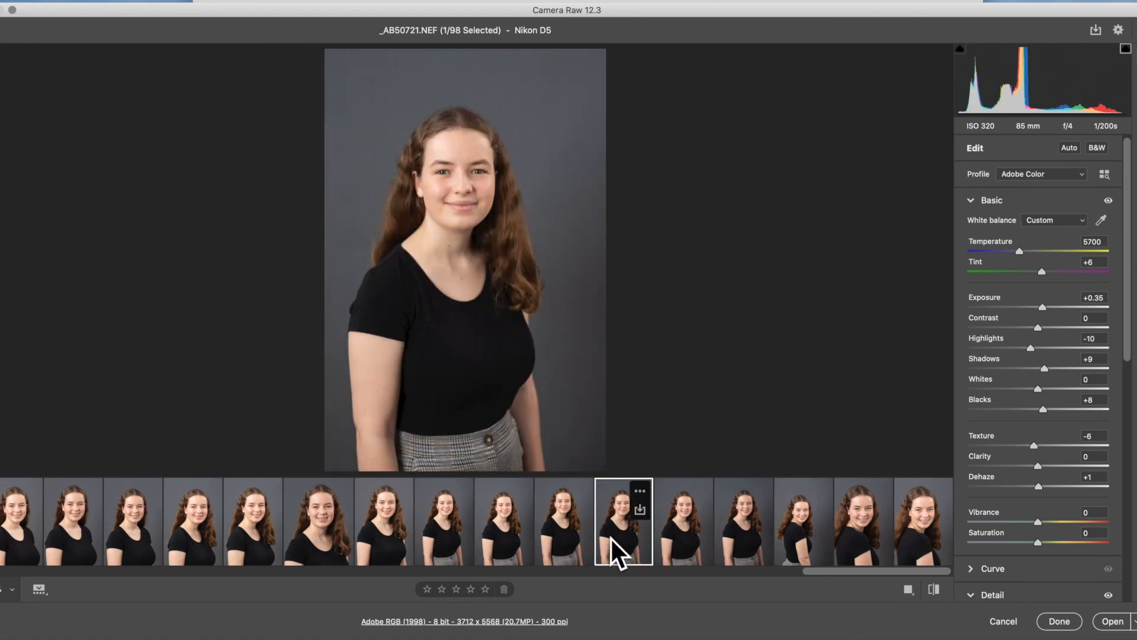
{"action": "left_click", "coordinate": [674, 535]}
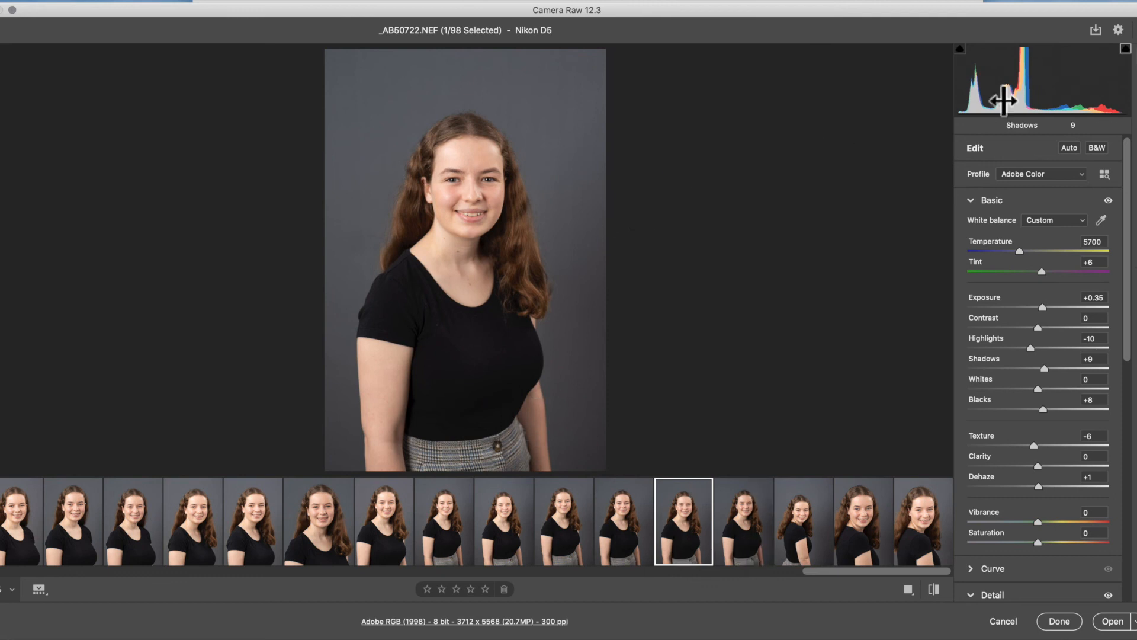
{"action": "key", "text": "c"}
{"action": "left_click", "coordinate": [1072, 167]}
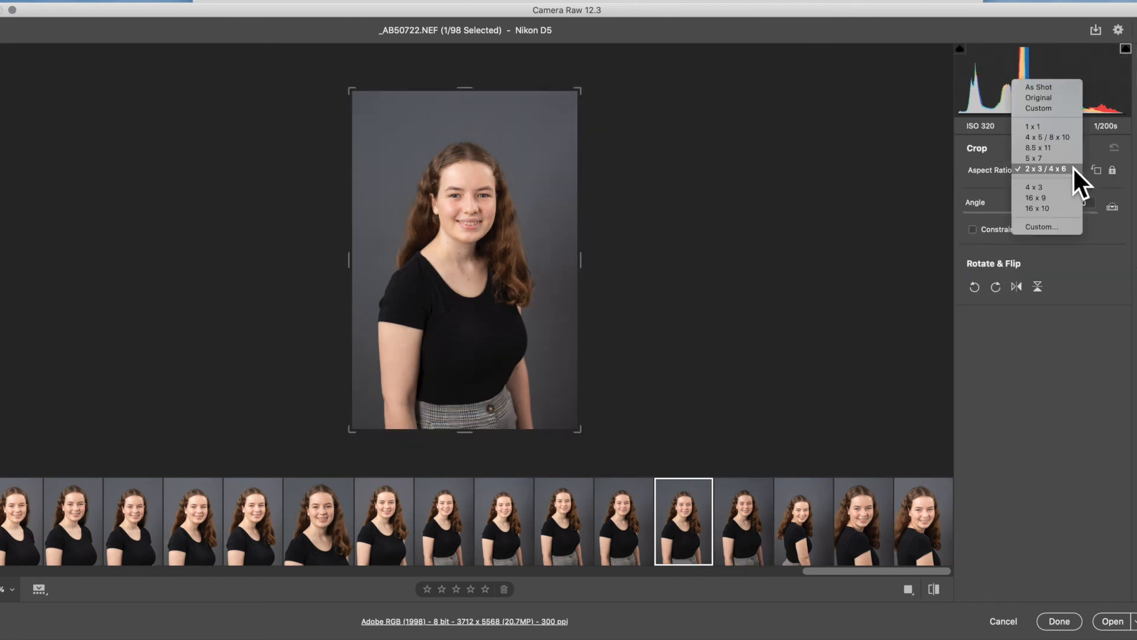
{"action": "left_click", "coordinate": [1061, 137]}
{"action": "left_click_drag", "start_coordinate": [572, 398], "coordinate": [553, 375]}
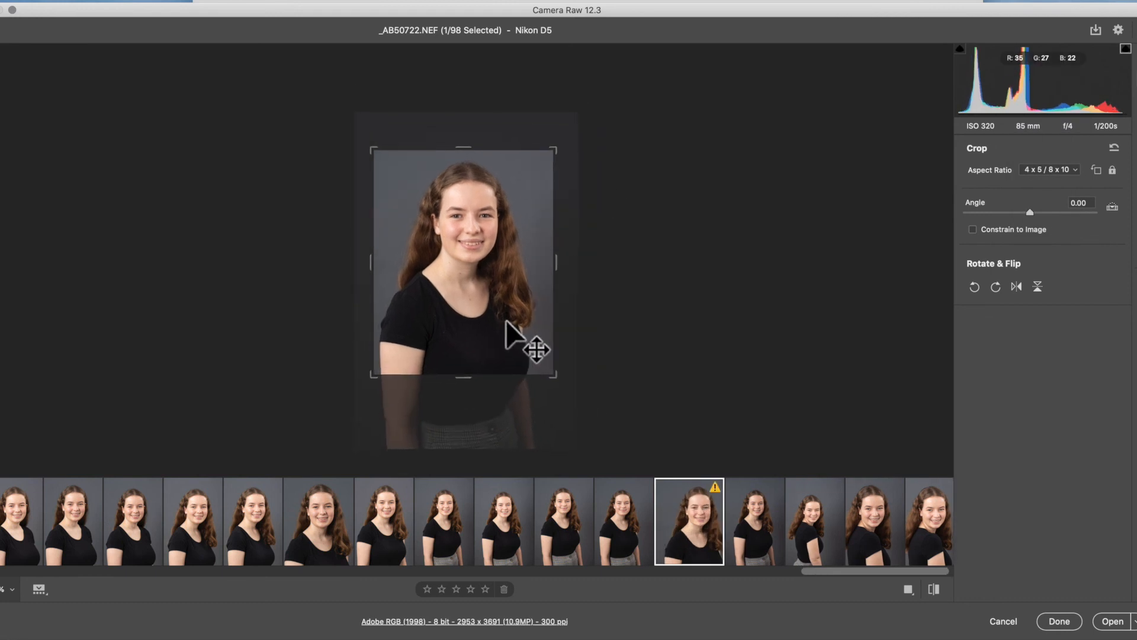
{"action": "key", "text": "Return"}
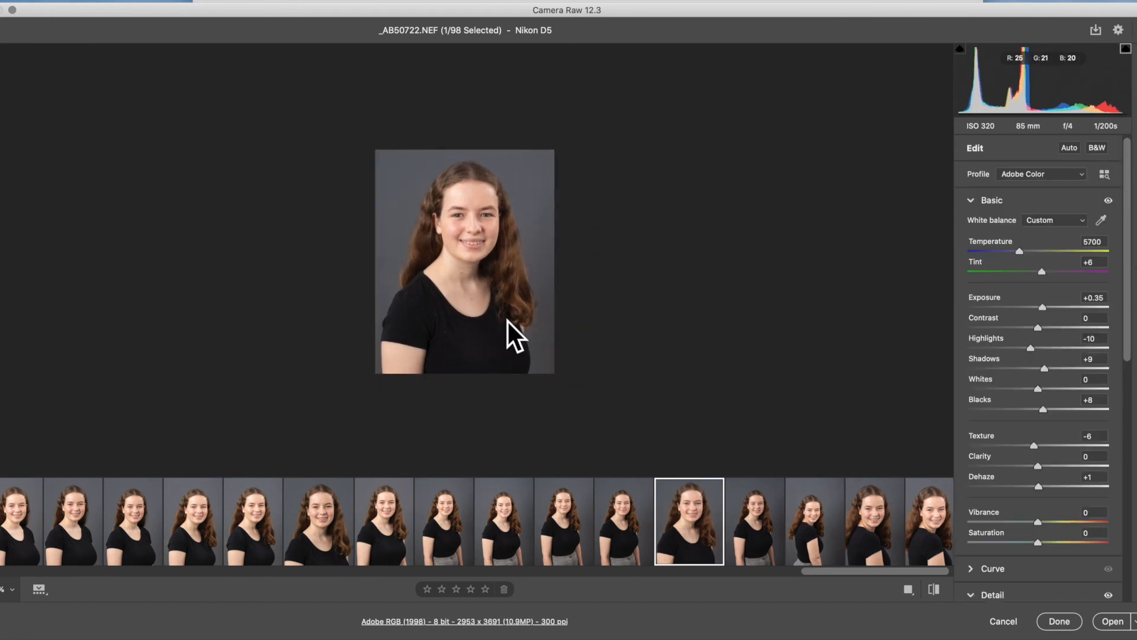
{"action": "left_click", "coordinate": [493, 249]}
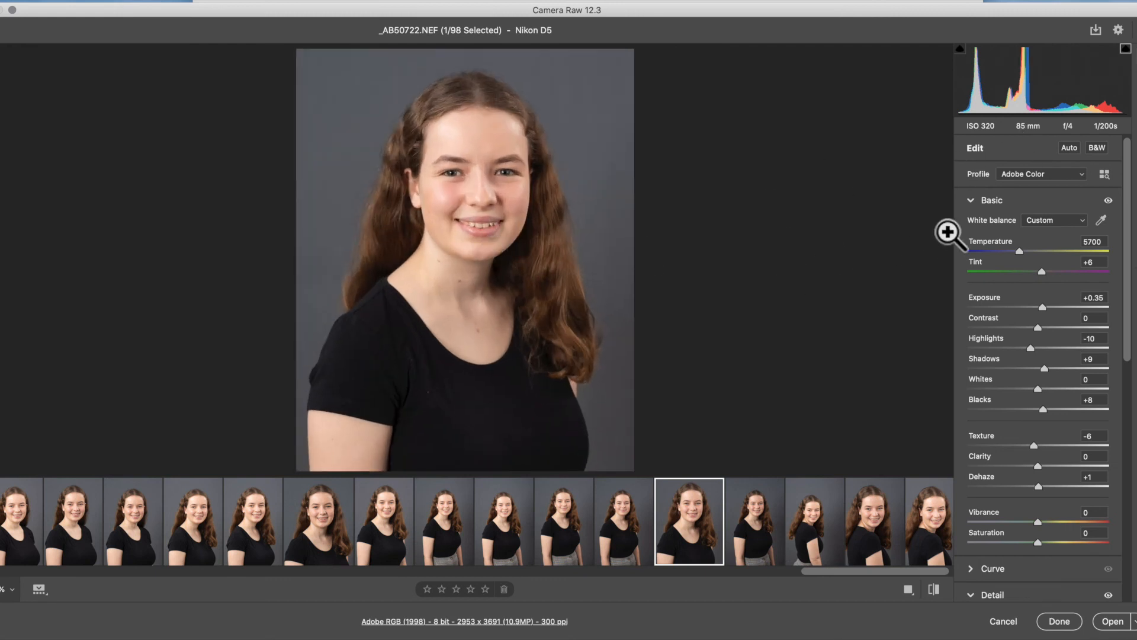
- Add an inverted radial filter with Exposure -0.70 around the head and chest on _AB50722.NEF and rate it five stars
{"action": "key", "text": "j"}
{"action": "left_click_drag", "start_coordinate": [482, 259], "coordinate": [382, 117]}
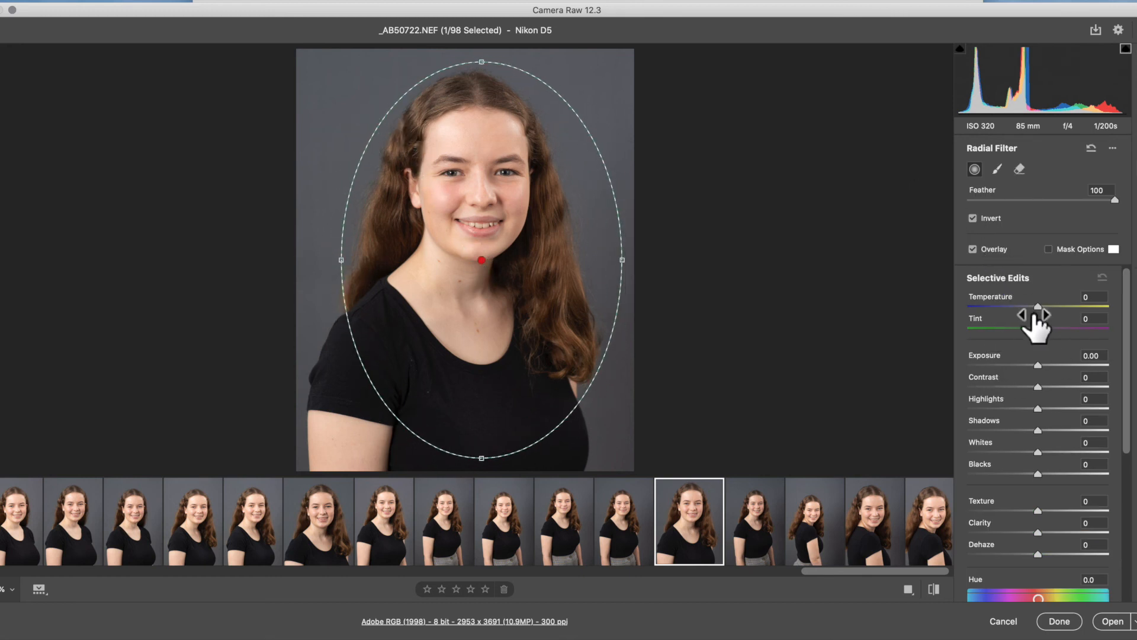
{"action": "left_click_drag", "start_coordinate": [1037, 365], "coordinate": [1025, 366]}
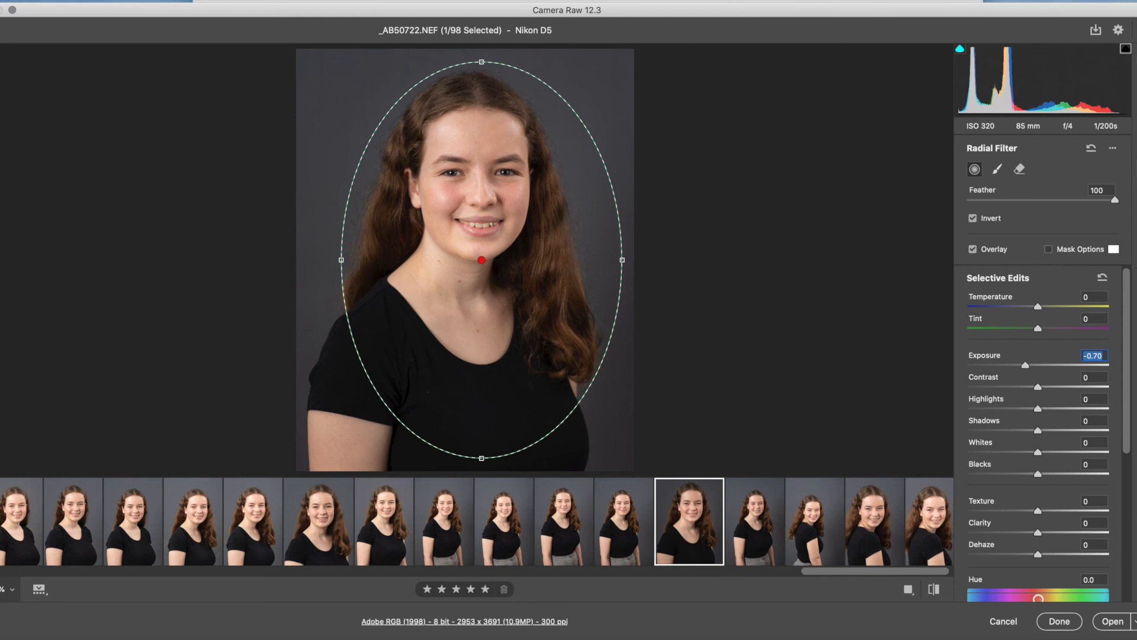
{"action": "key", "text": "e"}
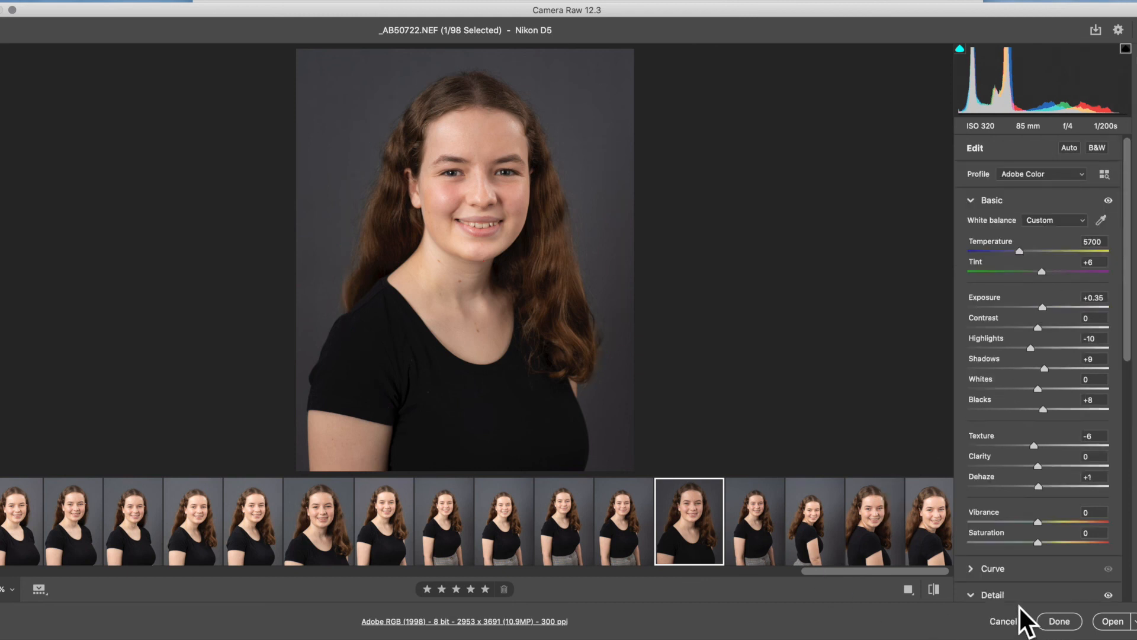
- Save the Camera Raw edits to the shoot, and in Finder check the Raw folder for the NEF and XMP files
{"action": "left_click", "coordinate": [1059, 622]}
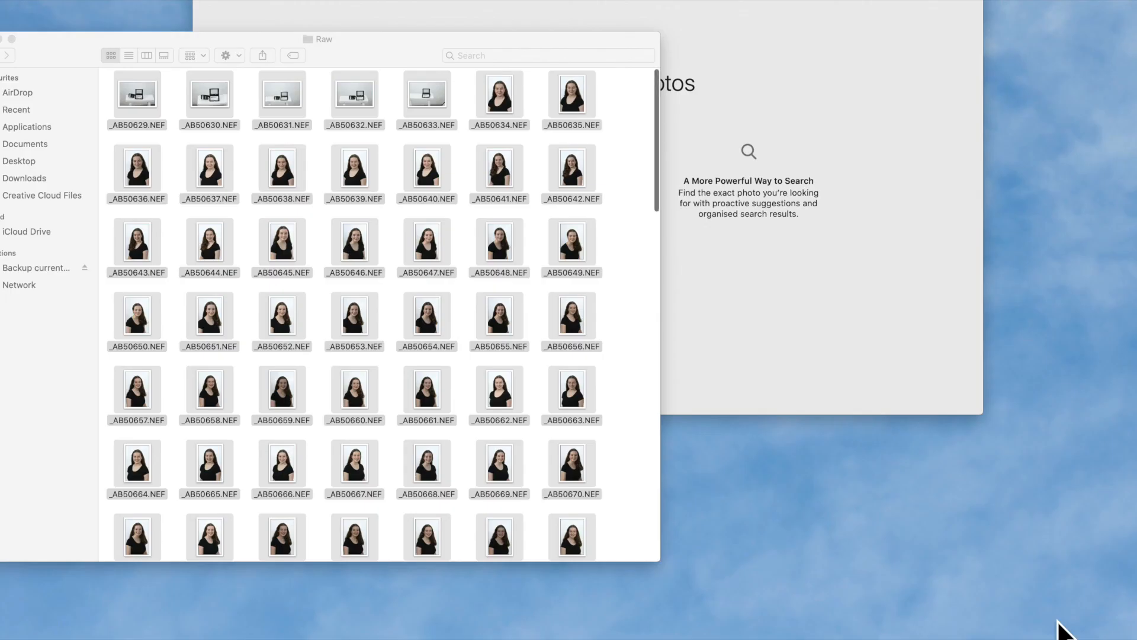
{"action": "scroll", "coordinate": [388, 368], "scroll_direction": "down", "scroll_amount": 10}
{"action": "scroll", "coordinate": [389, 367], "scroll_direction": "down", "scroll_amount": 15}
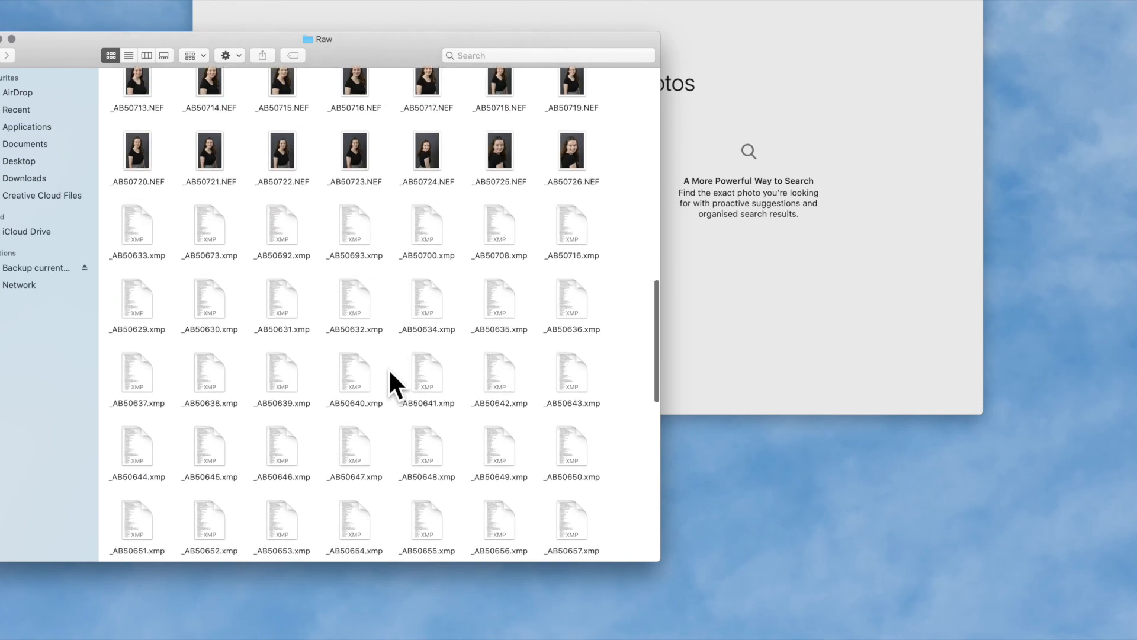
{"action": "scroll", "coordinate": [388, 368], "scroll_direction": "up", "scroll_amount": 15}
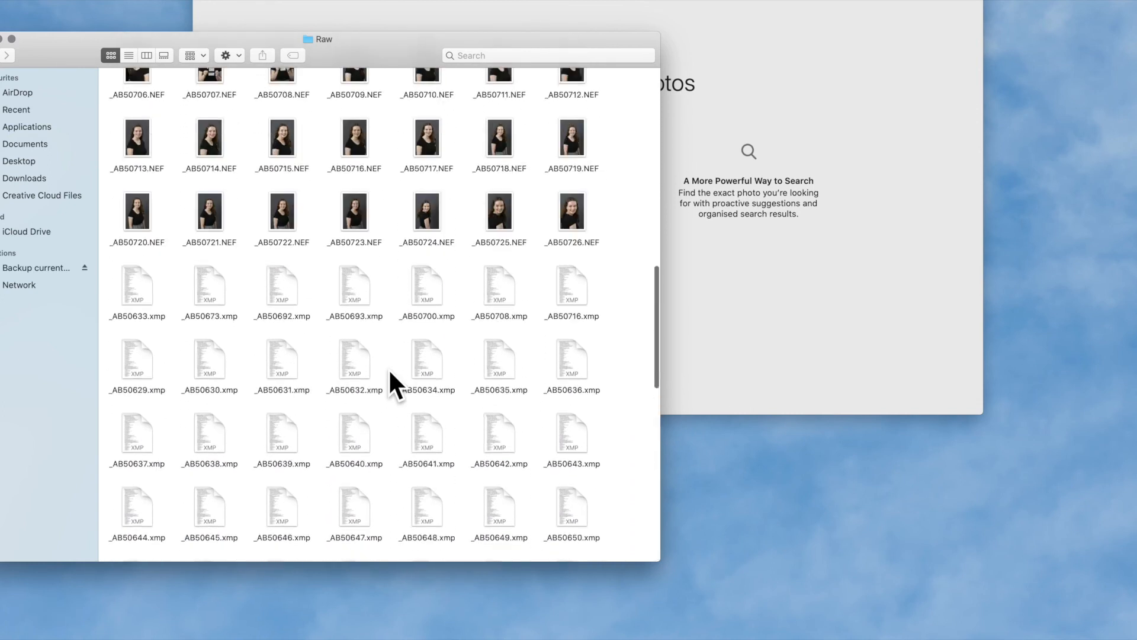
{"action": "scroll", "coordinate": [391, 372], "scroll_direction": "up", "scroll_amount": 3}
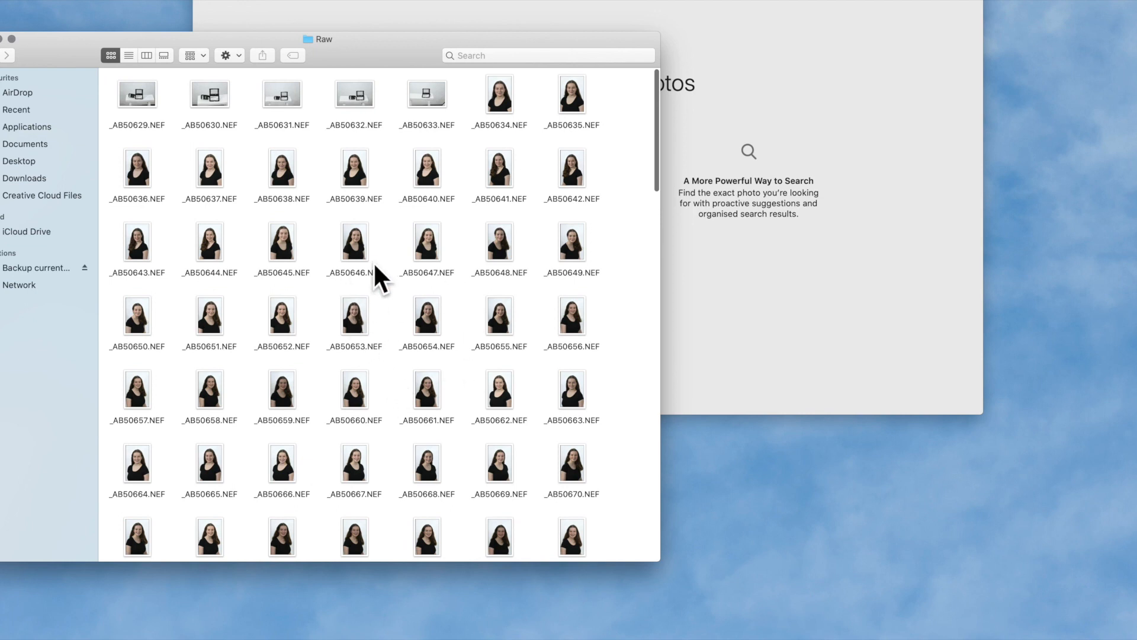
{"action": "left_click", "coordinate": [11, 39]}
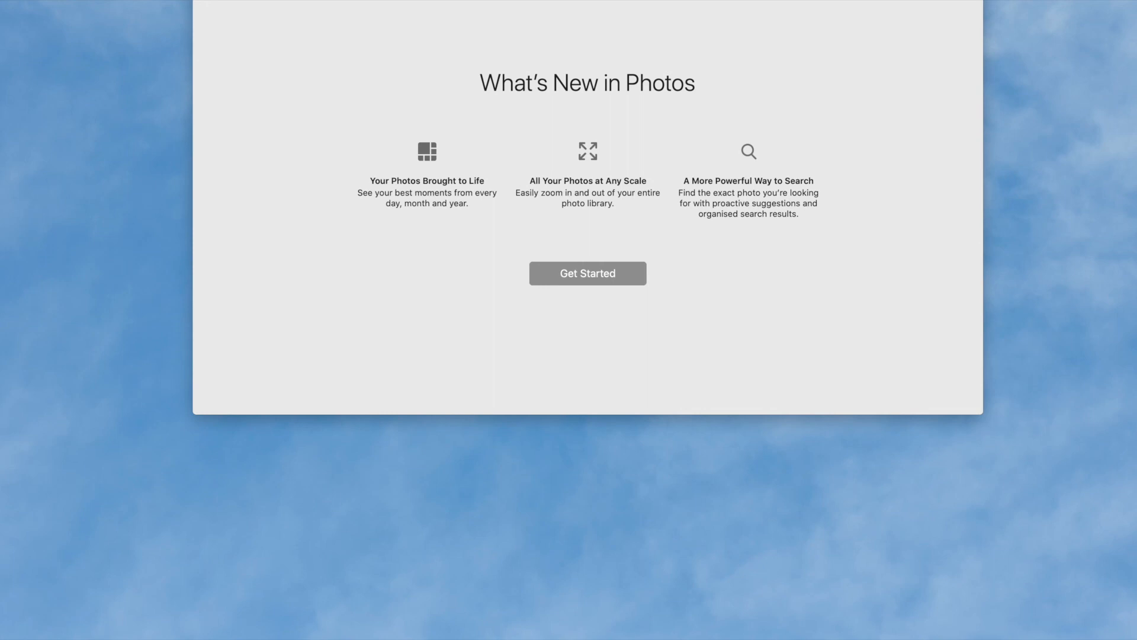
- Dismiss the Photos window and open the client's 19 July 2020 shoot folder under All images, Year Commercial, 2020, Headshots
{"action": "key", "text": "super+w"}
{"action": "double_click", "coordinate": [543, 320]}
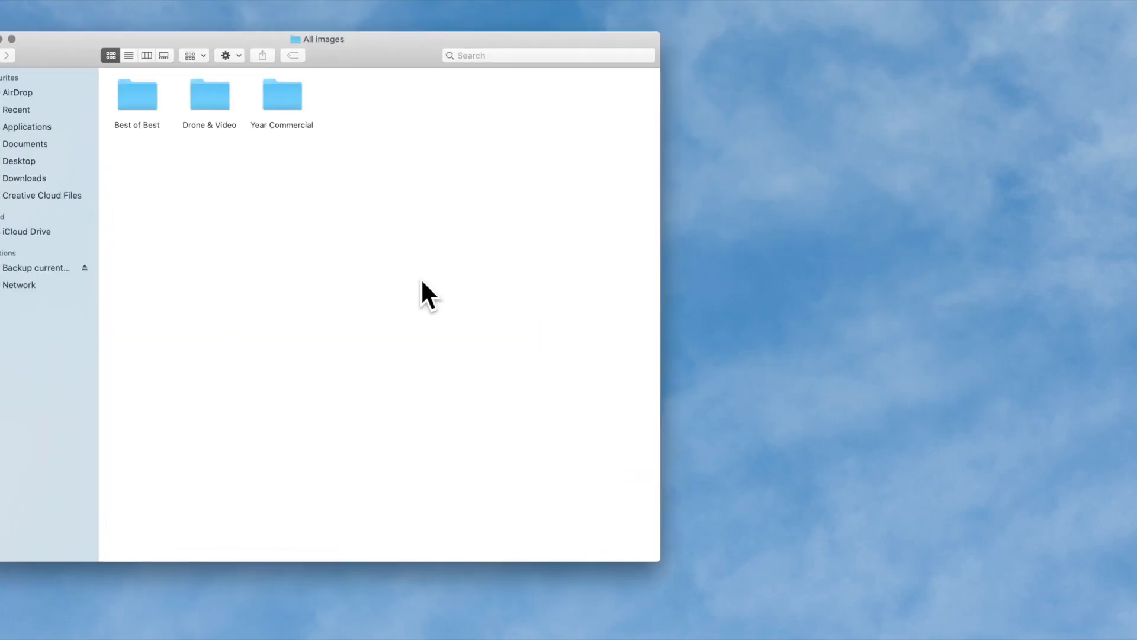
{"action": "double_click", "coordinate": [280, 97]}
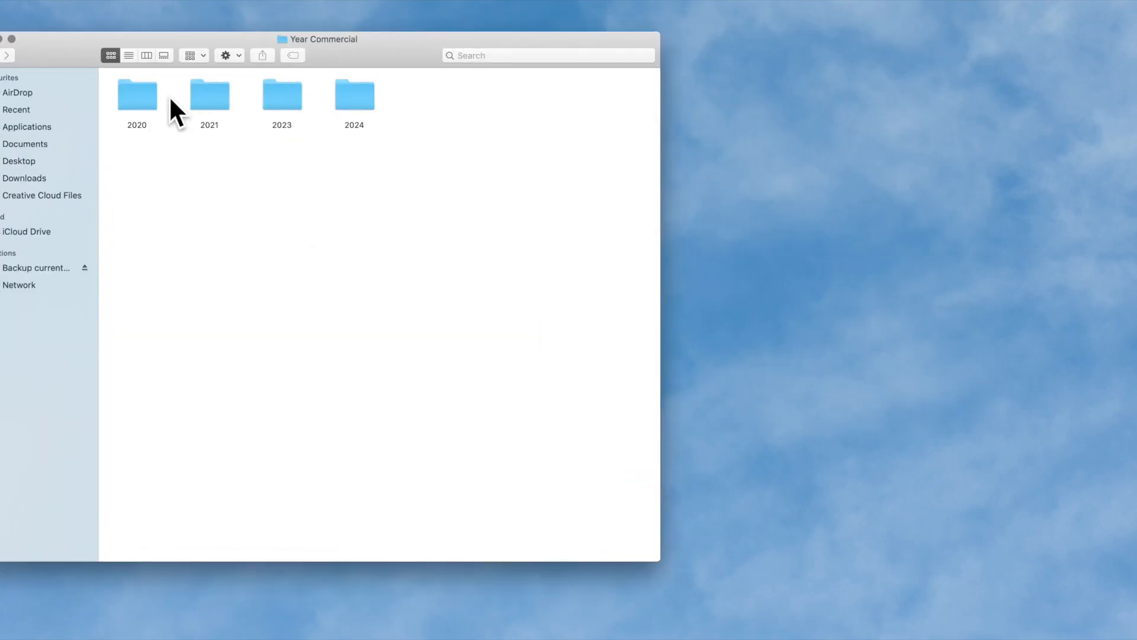
{"action": "double_click", "coordinate": [143, 98]}
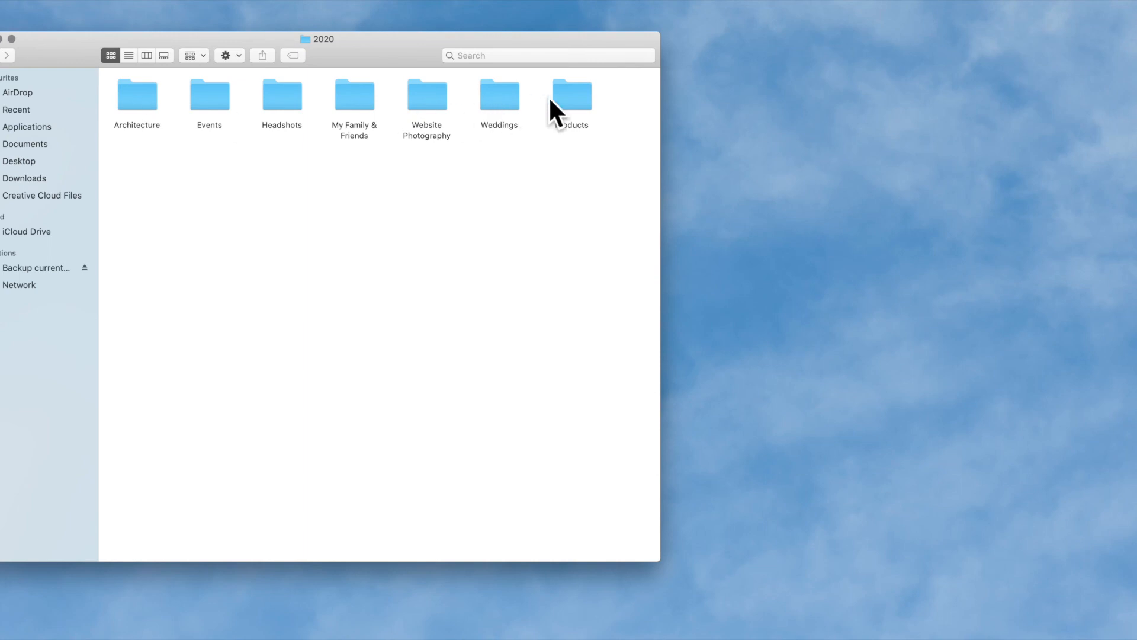
{"action": "double_click", "coordinate": [273, 101]}
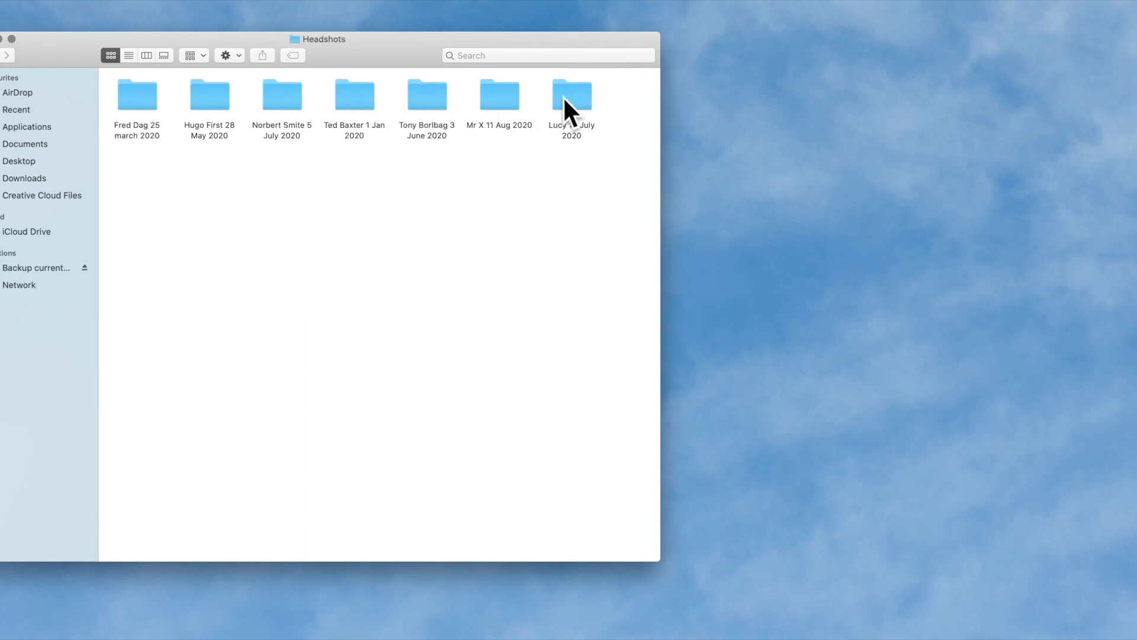
{"action": "double_click", "coordinate": [566, 101]}
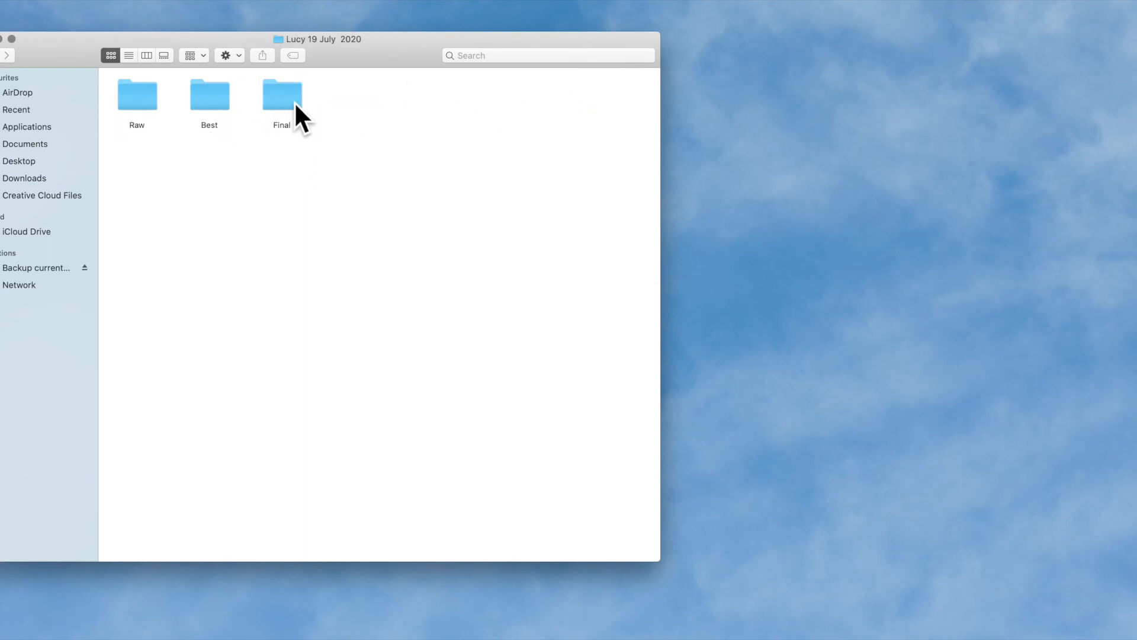